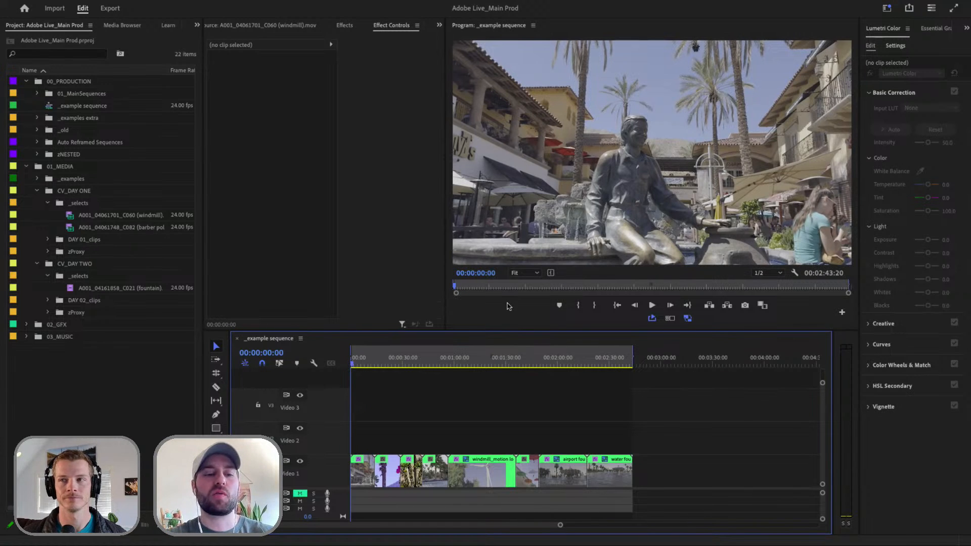
Step: Play through the example sequence in an enlarged Program monitor, covering the fountain and windmill shots, and restore the normal layout
{"action": "key", "text": "grave"}
{"action": "key", "text": "space"}
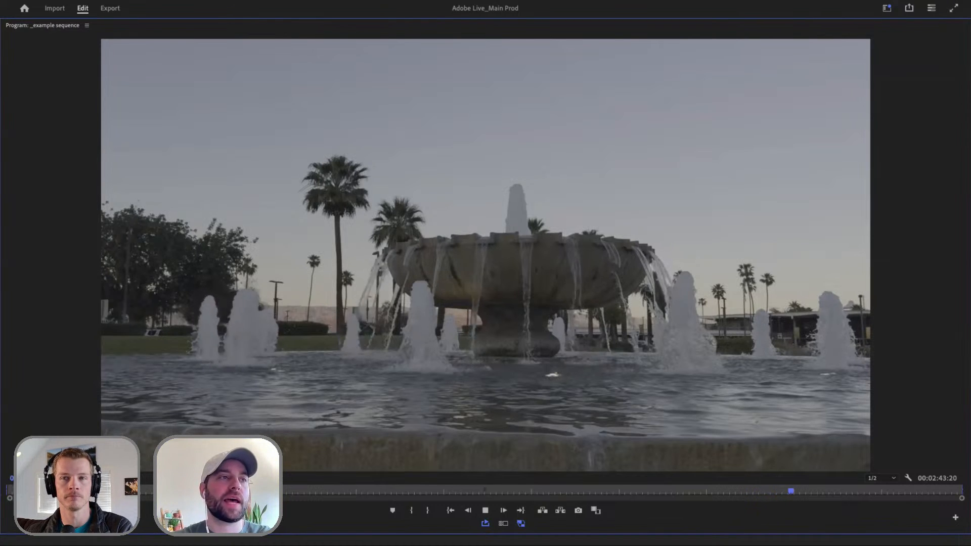
{"action": "key", "text": "Down"}
{"action": "key", "text": "space"}
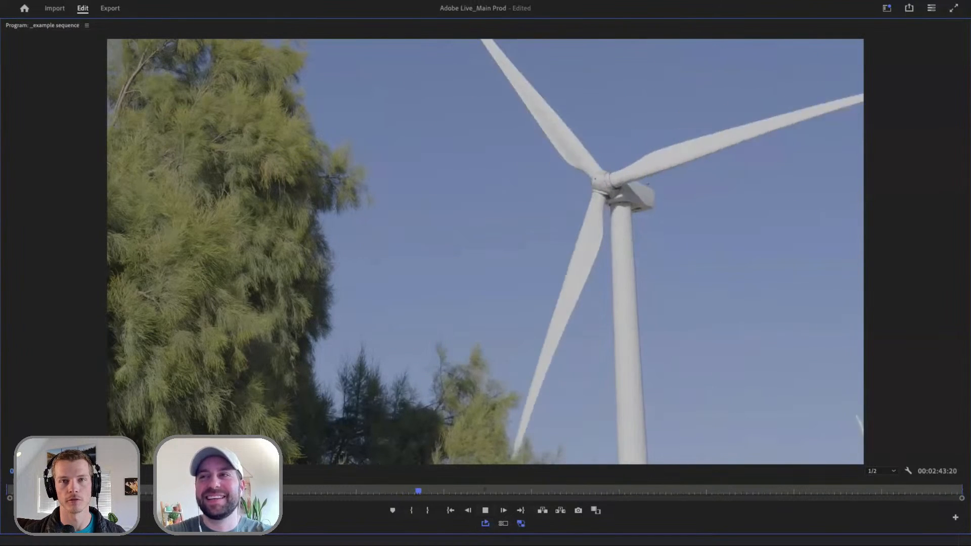
{"action": "key", "text": "grave"}
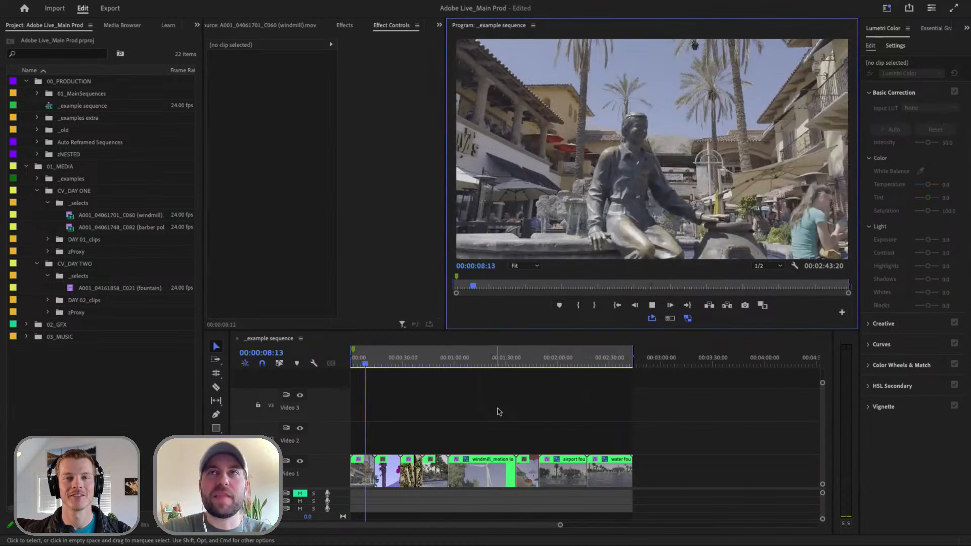
Step: Play the example sequence from the windmill clip through the umbrella and fountain clips to review the footage
{"action": "left_click_drag", "start_coordinate": [408, 362], "coordinate": [476, 364]}
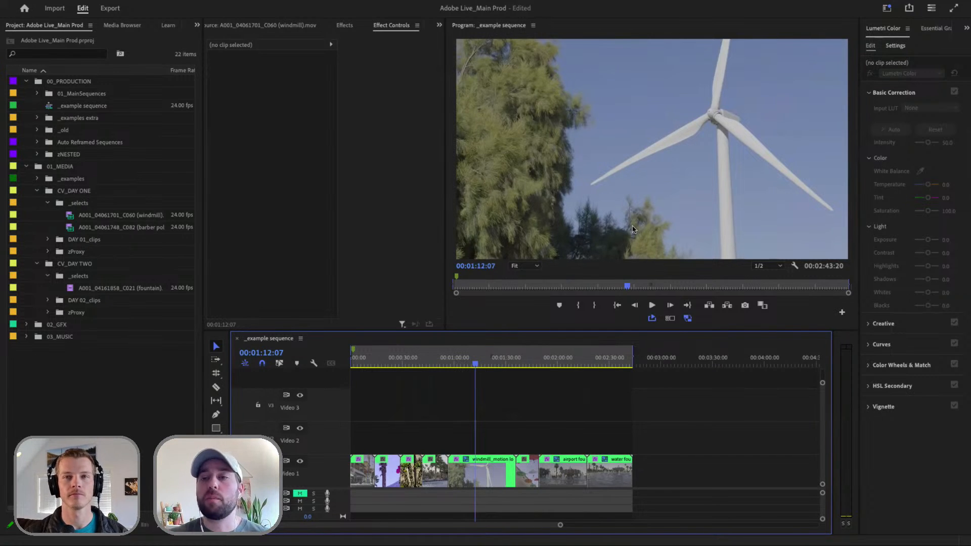
{"action": "key", "text": "space"}
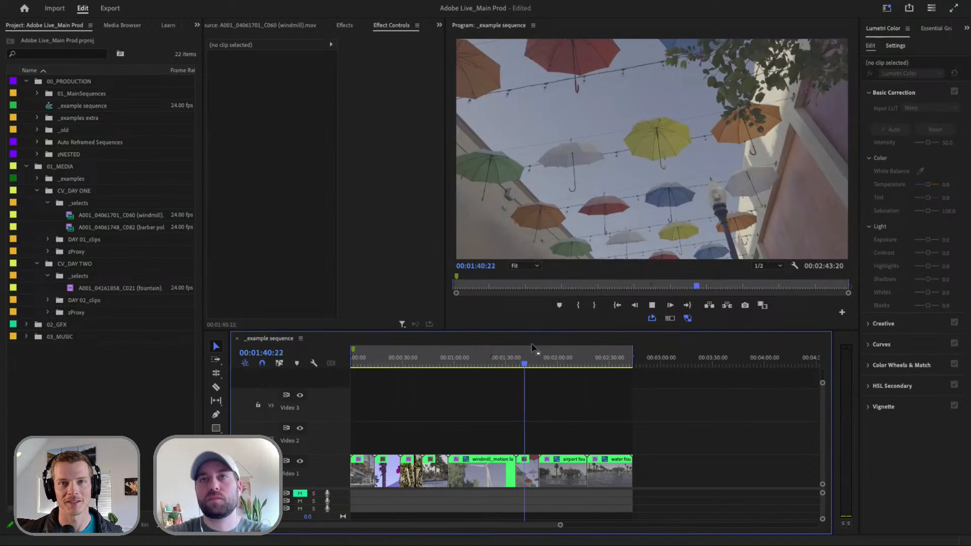
{"action": "left_click", "coordinate": [494, 365]}
{"action": "key", "text": "space"}
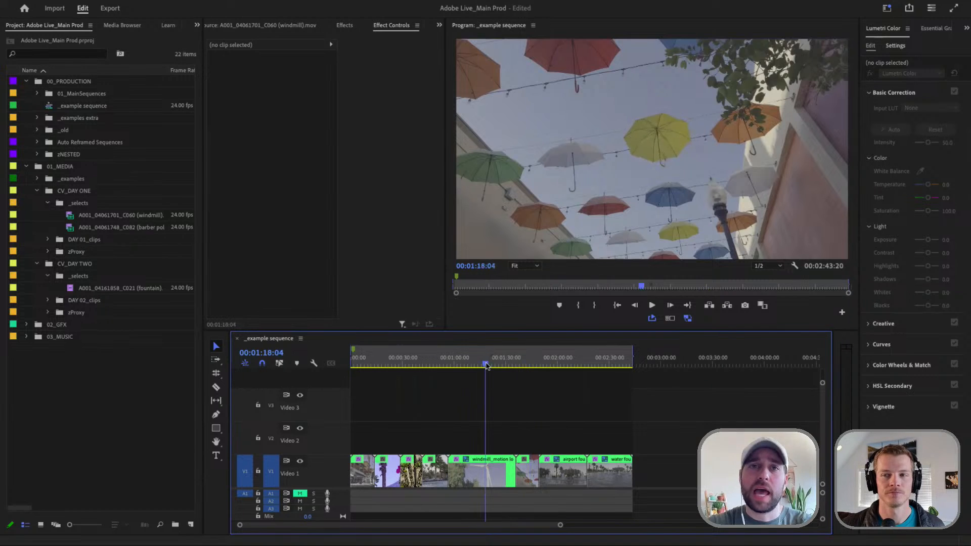
{"action": "key", "text": "space"}
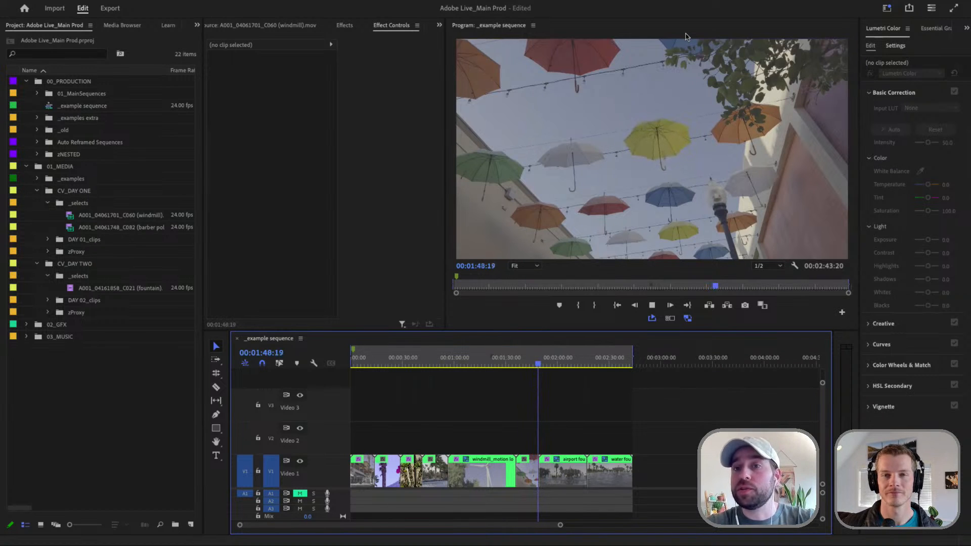
Step: Open the A001_04061748_C082 (barber pole) clip from the Day One selects in the Source monitor
{"action": "double_click", "coordinate": [121, 227]}
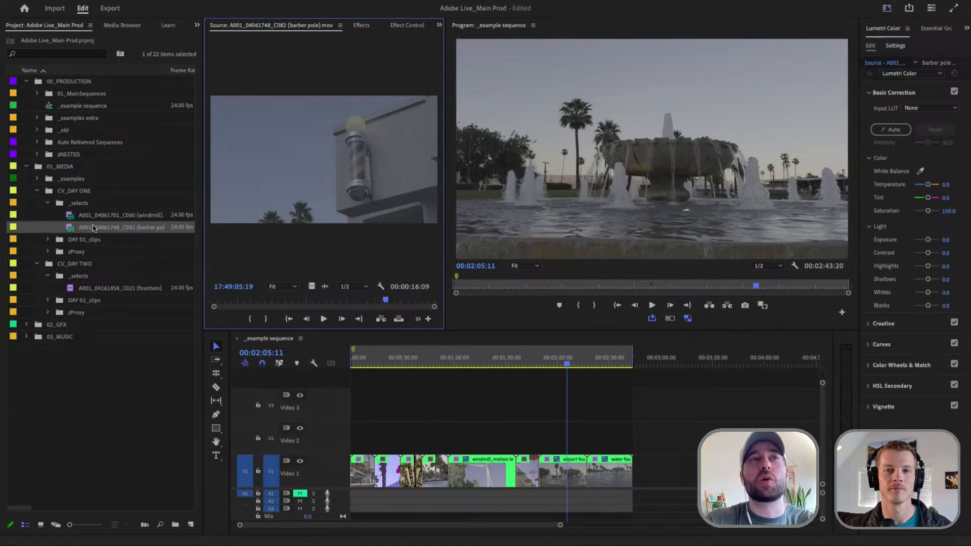
{"action": "mouse_move", "coordinate": [121, 231]}
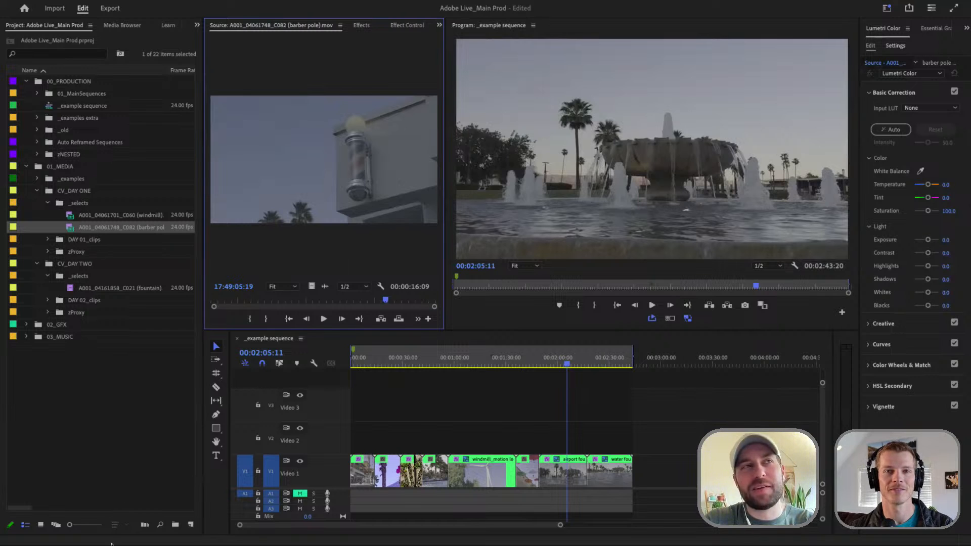
{"action": "left_click", "coordinate": [98, 418]}
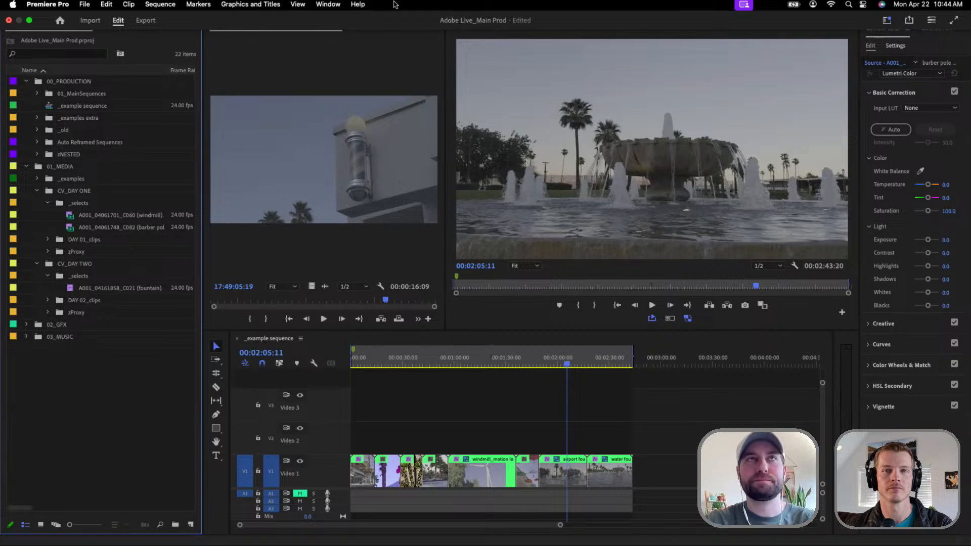
Step: Search the application's commands for "new sequ" to locate the command that makes a sequence from the selected clip
{"action": "left_click", "coordinate": [120, 228]}
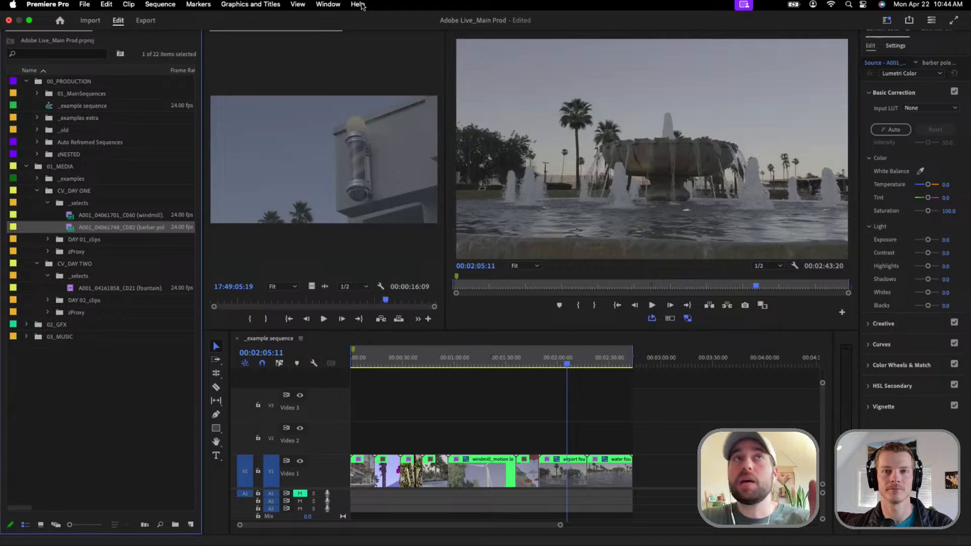
{"action": "left_click", "coordinate": [106, 4]}
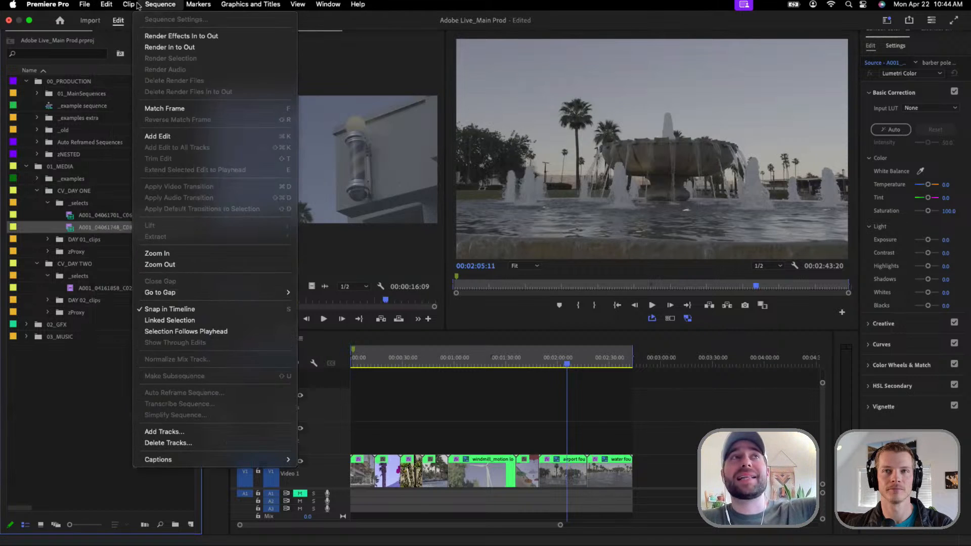
{"action": "mouse_move", "coordinate": [198, 4]}
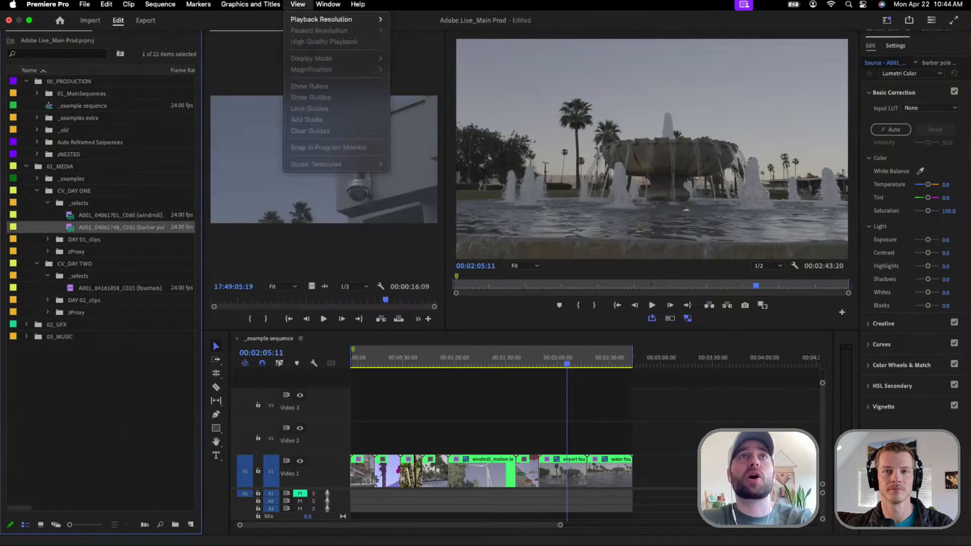
{"action": "mouse_move", "coordinate": [358, 4]}
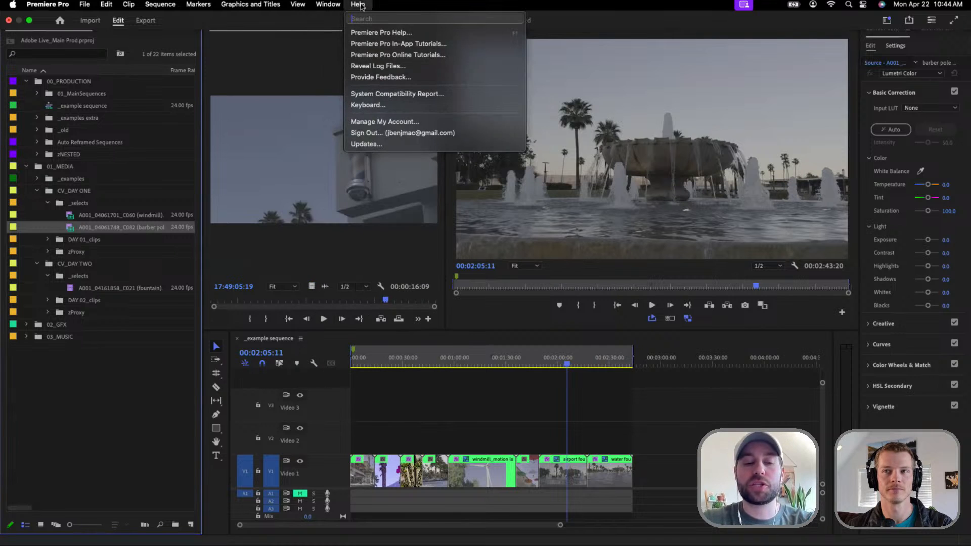
{"action": "key", "text": "Down"}
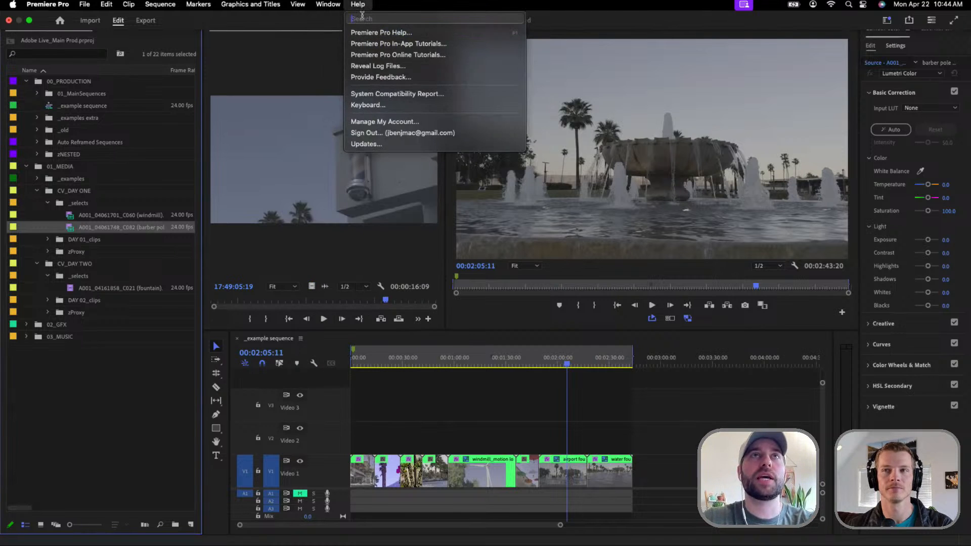
{"action": "type", "text": "new sw"}
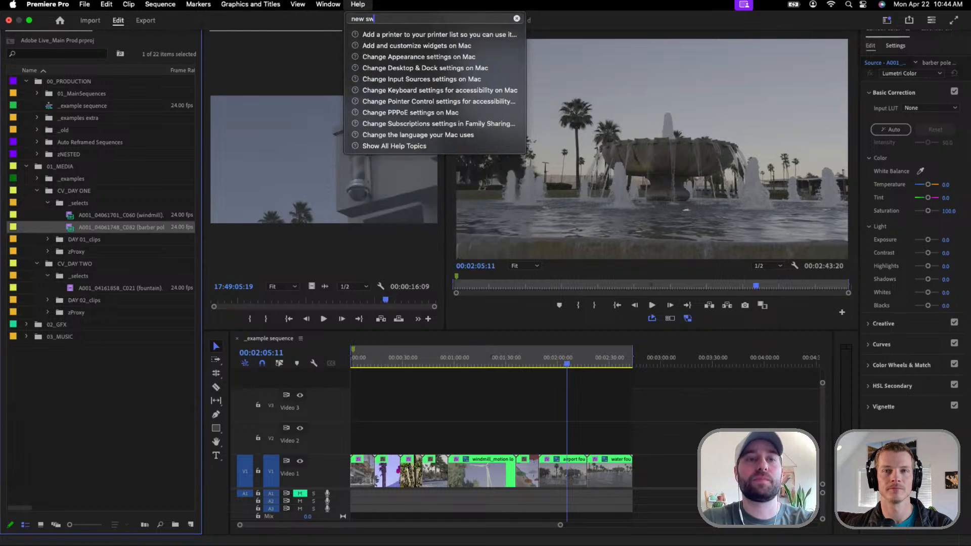
{"action": "key", "text": "BackSpace"}
{"action": "type", "text": "equ"}
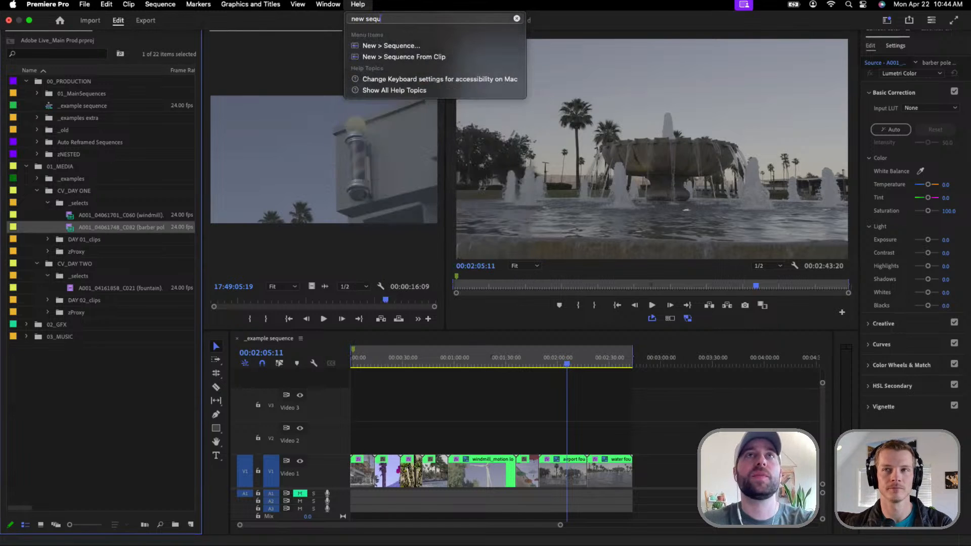
{"action": "mouse_move", "coordinate": [410, 61]}
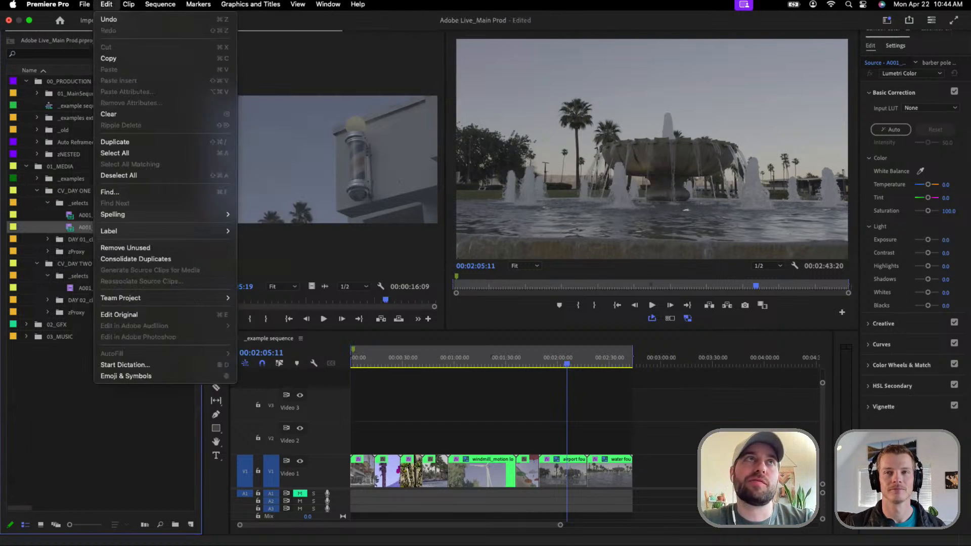
{"action": "mouse_move", "coordinate": [85, 4]}
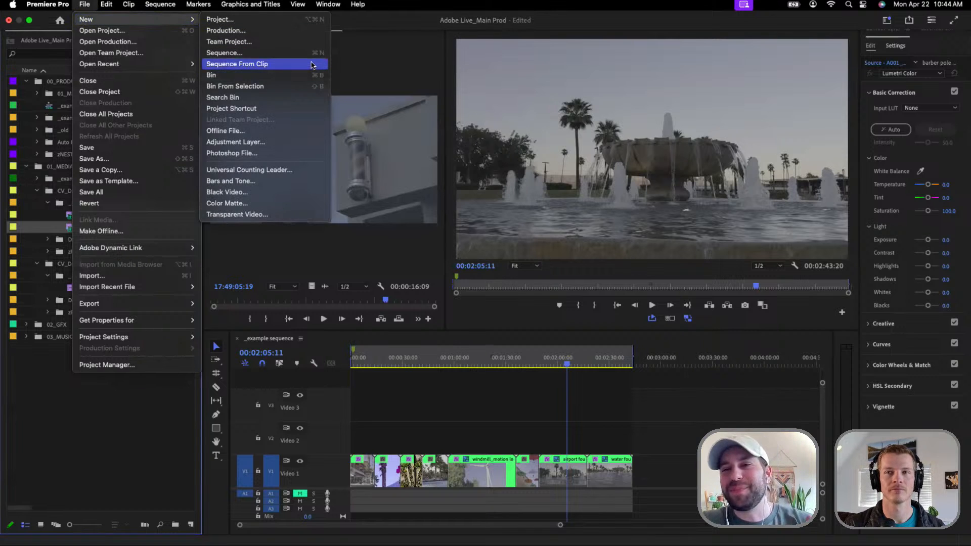
{"action": "left_click", "coordinate": [138, 453]}
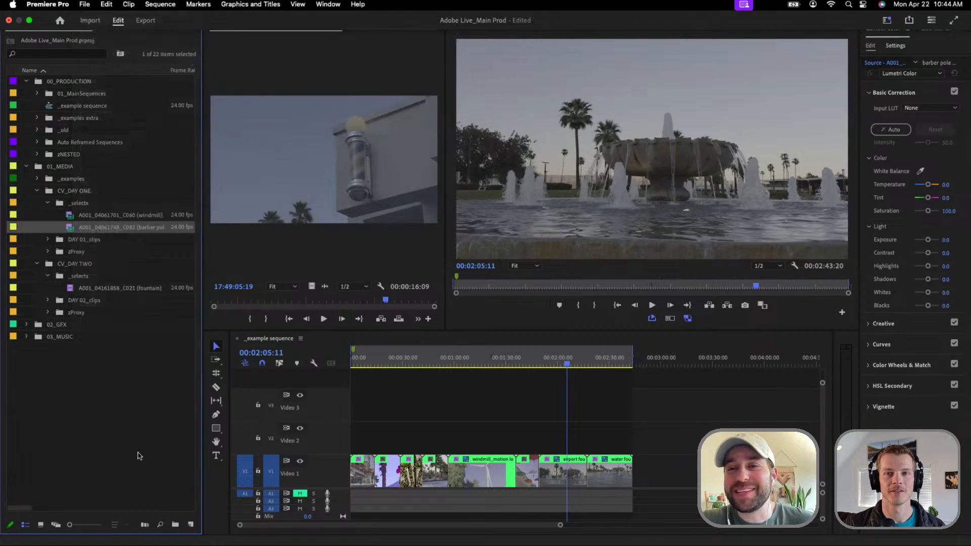
Step: Create a new sequence from the barber pole clip and move its playhead to 00:00:02:06
{"action": "right_click", "coordinate": [117, 231]}
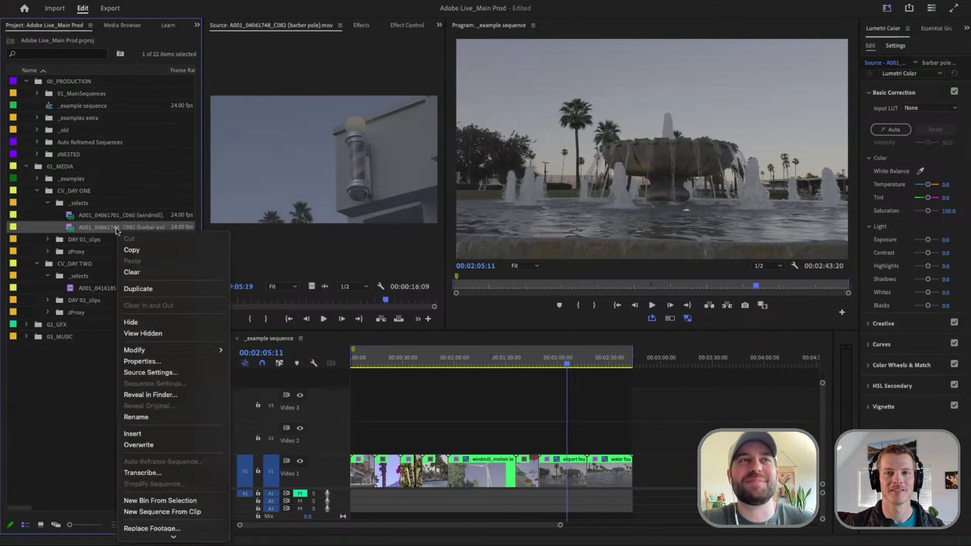
{"action": "left_click", "coordinate": [162, 512]}
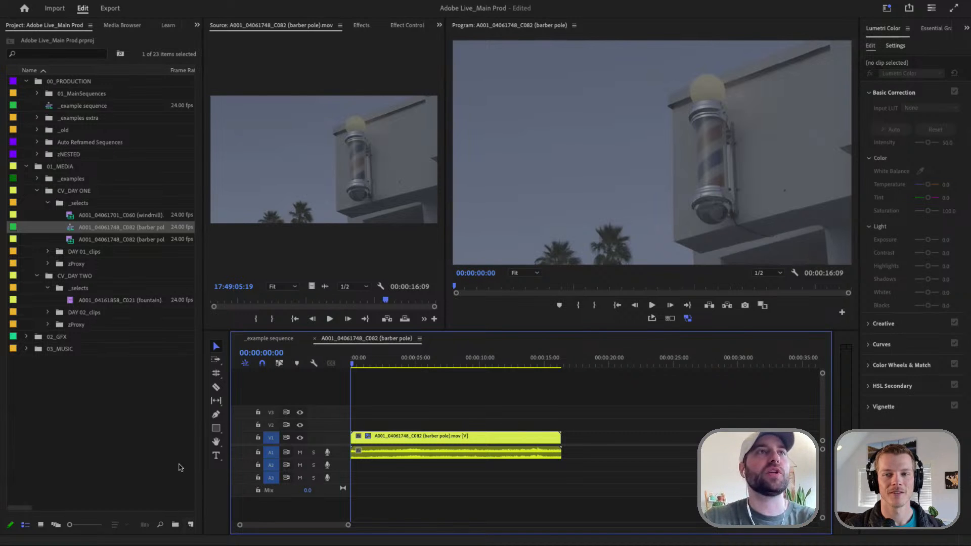
{"action": "left_click", "coordinate": [377, 364]}
{"action": "left_click_drag", "start_coordinate": [377, 365], "coordinate": [379, 366]}
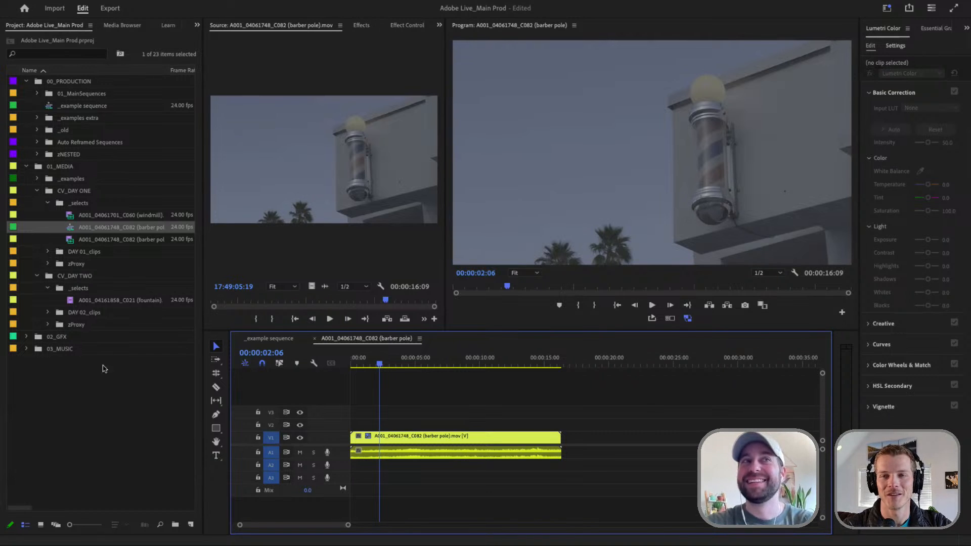
Step: Try making a second sequence from the barber pole clip by way of the New Item control, and undo it
{"action": "left_click", "coordinate": [121, 241]}
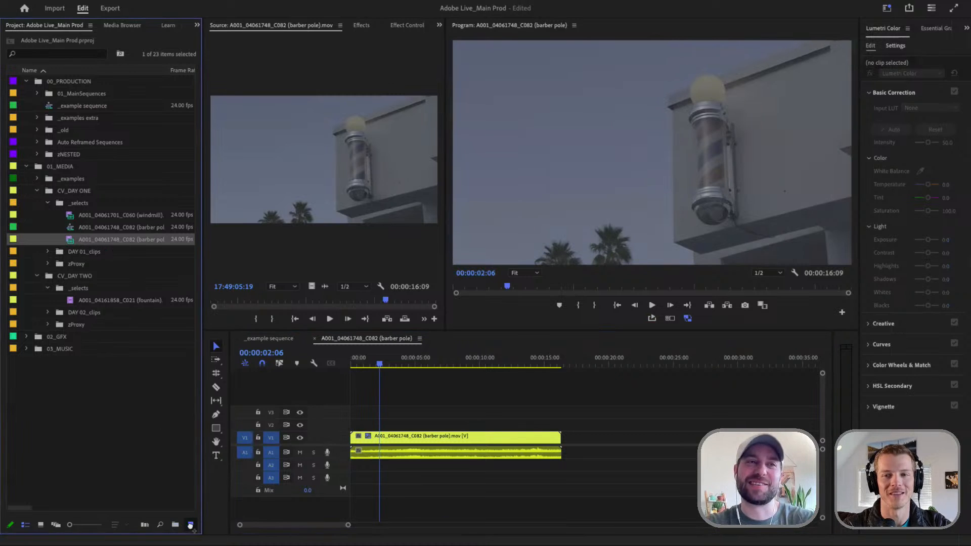
{"action": "left_click_drag", "start_coordinate": [190, 525], "coordinate": [191, 527]}
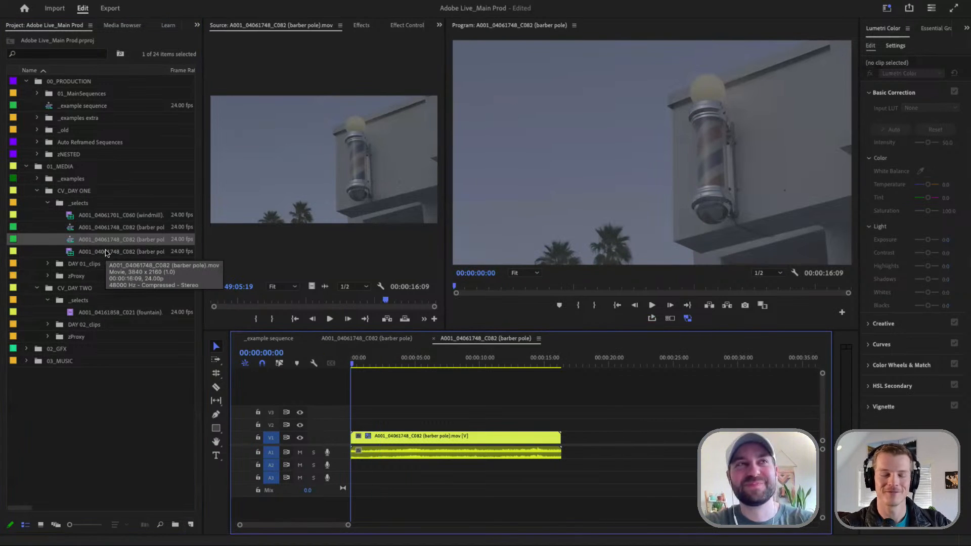
{"action": "key", "text": "super+z"}
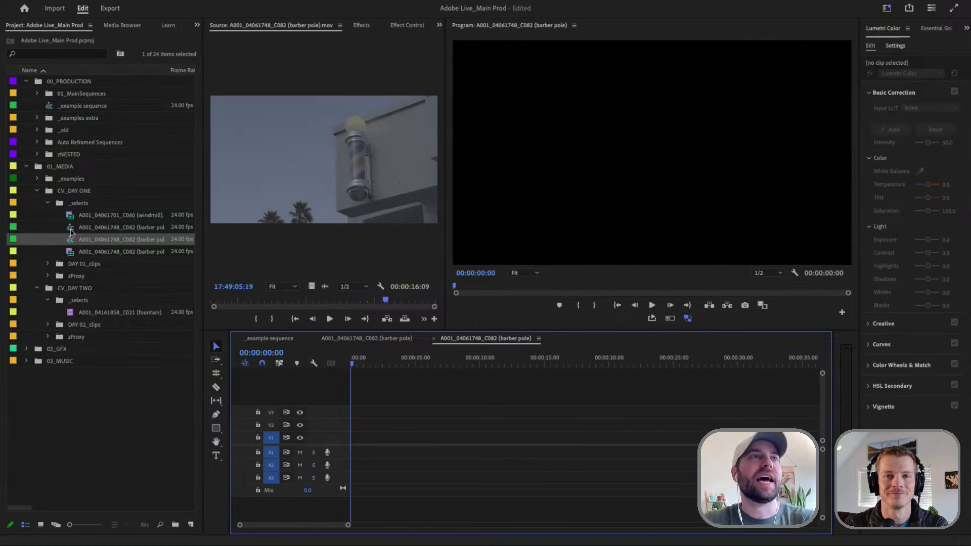
{"action": "key", "text": "super+z"}
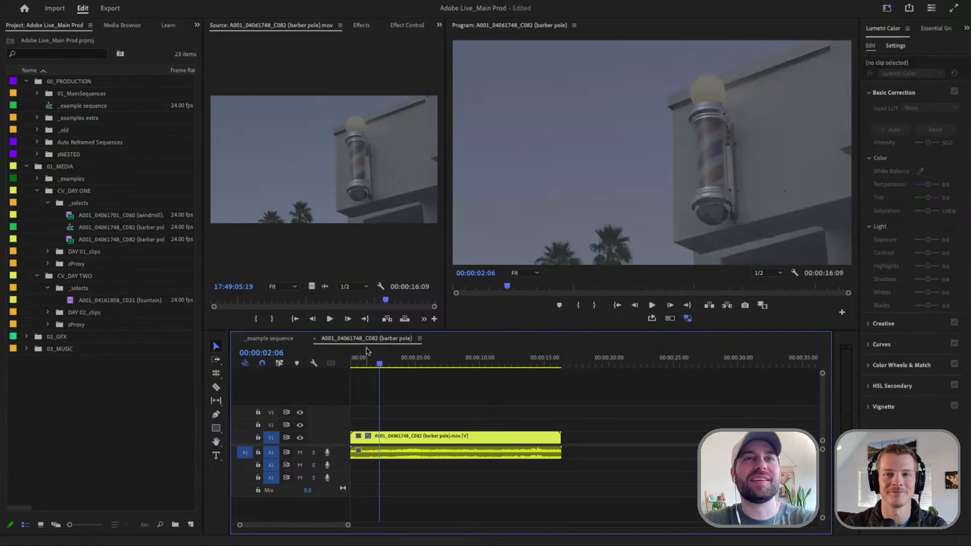
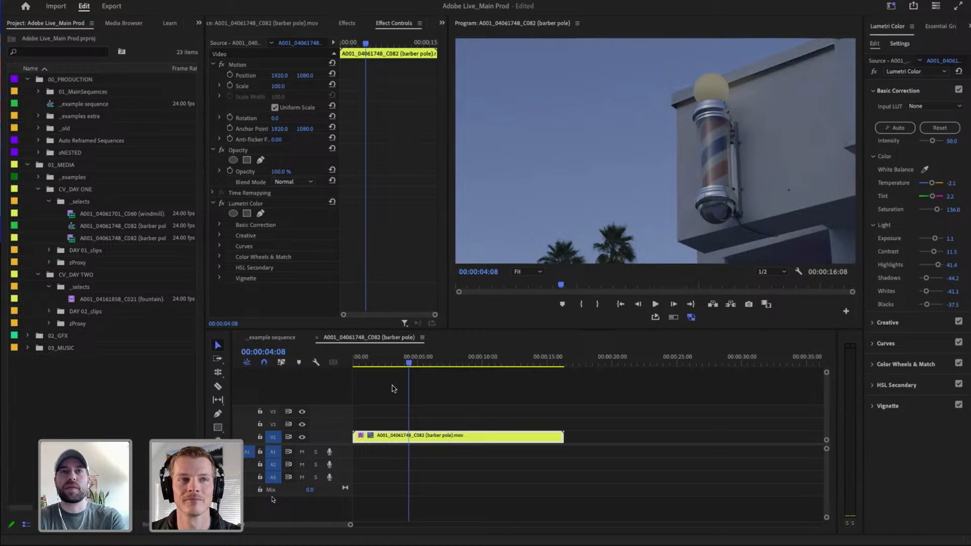
Step: Play the color-corrected barber pole clip from near its beginning to review the footage
{"action": "left_click", "coordinate": [372, 368]}
{"action": "left_click", "coordinate": [372, 367]}
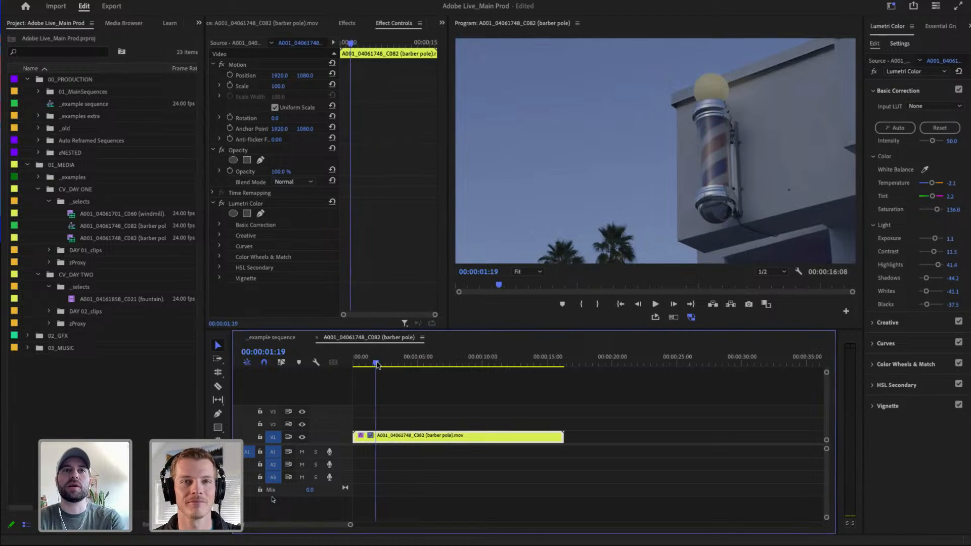
{"action": "key", "text": "space"}
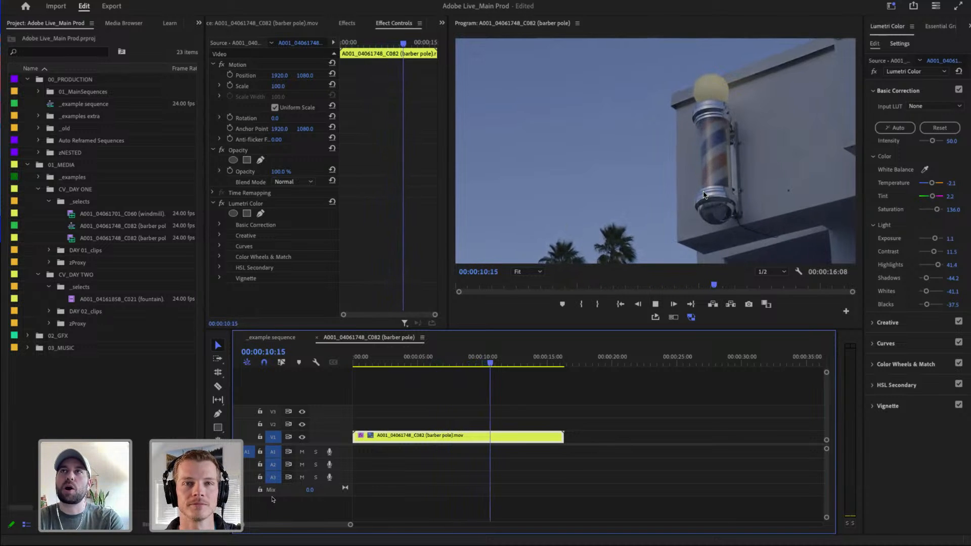
{"action": "key", "text": "space"}
Step: Mark an In point at 00:00:04:11 in the barber pole sequence
{"action": "mouse_move", "coordinate": [487, 366]}
{"action": "left_mouse_down"}
{"action": "mouse_move", "coordinate": [470, 366]}
{"action": "mouse_move", "coordinate": [482, 367]}
{"action": "left_mouse_up"}
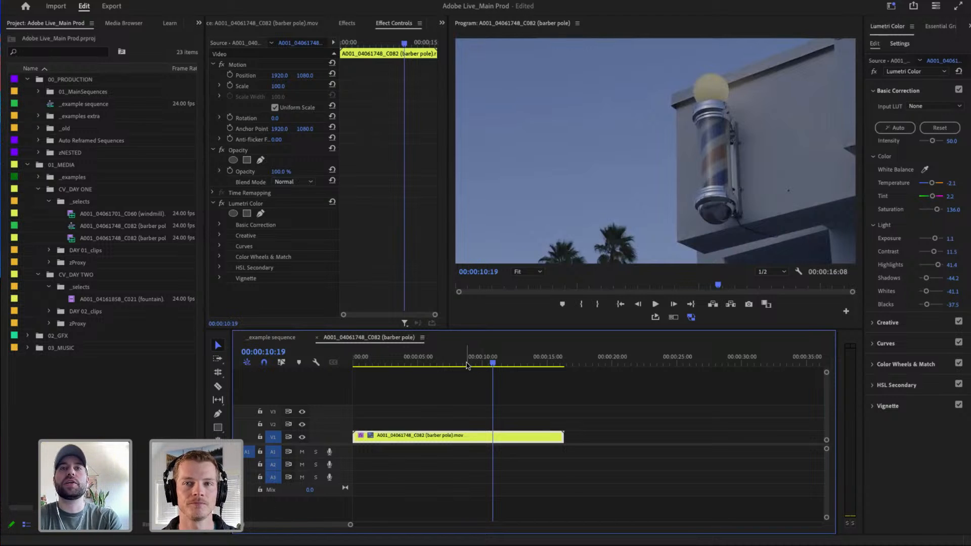
{"action": "left_click_drag", "start_coordinate": [461, 366], "coordinate": [413, 372]}
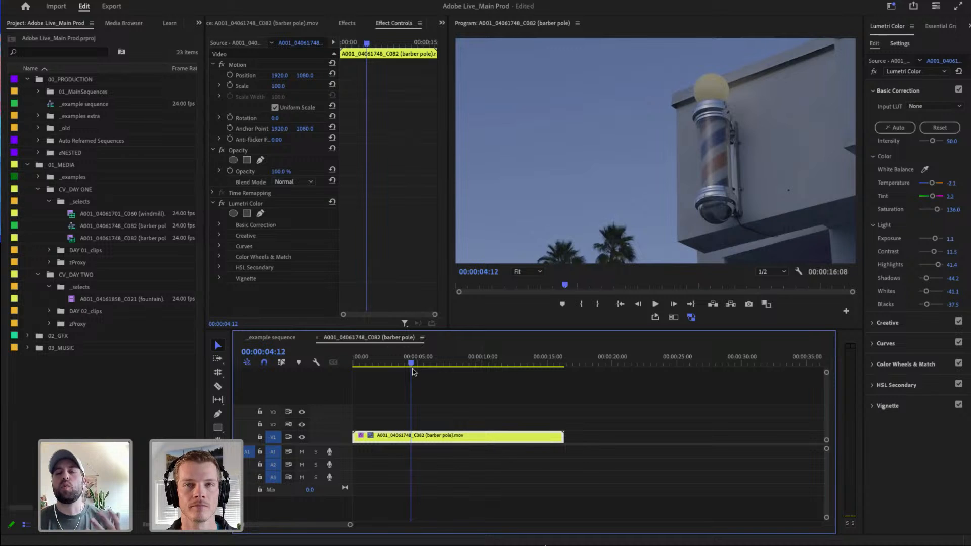
{"action": "left_click_drag", "start_coordinate": [412, 372], "coordinate": [410, 369]}
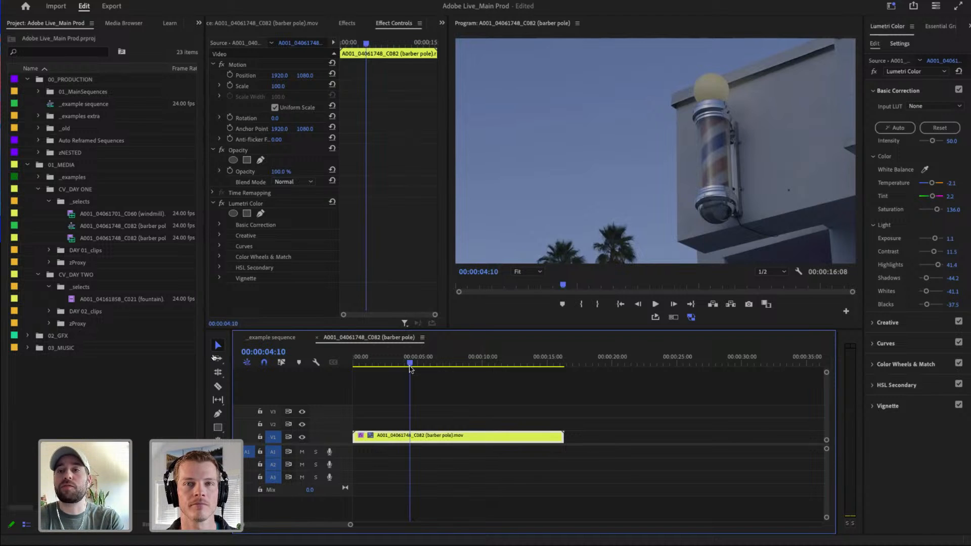
{"action": "left_click_drag", "start_coordinate": [410, 370], "coordinate": [410, 369]}
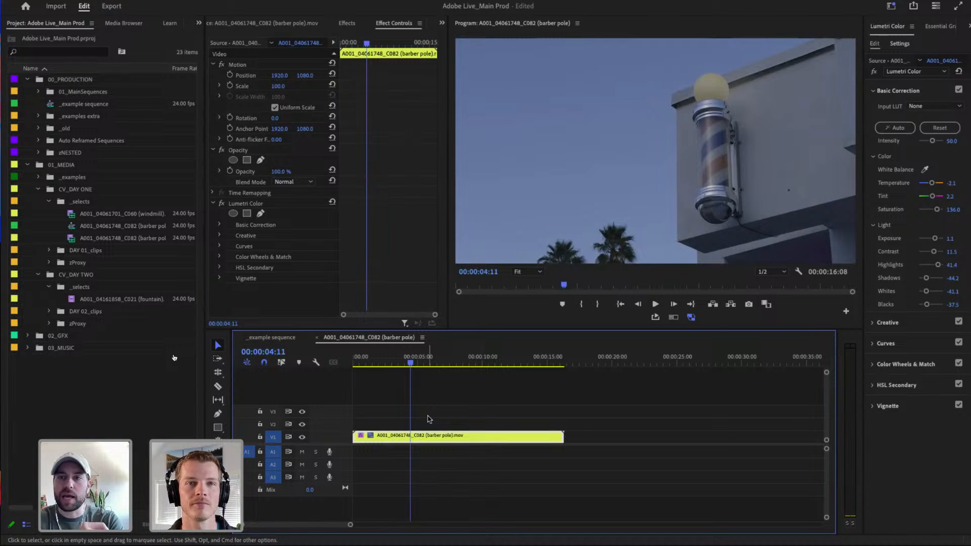
{"action": "key", "text": "i"}
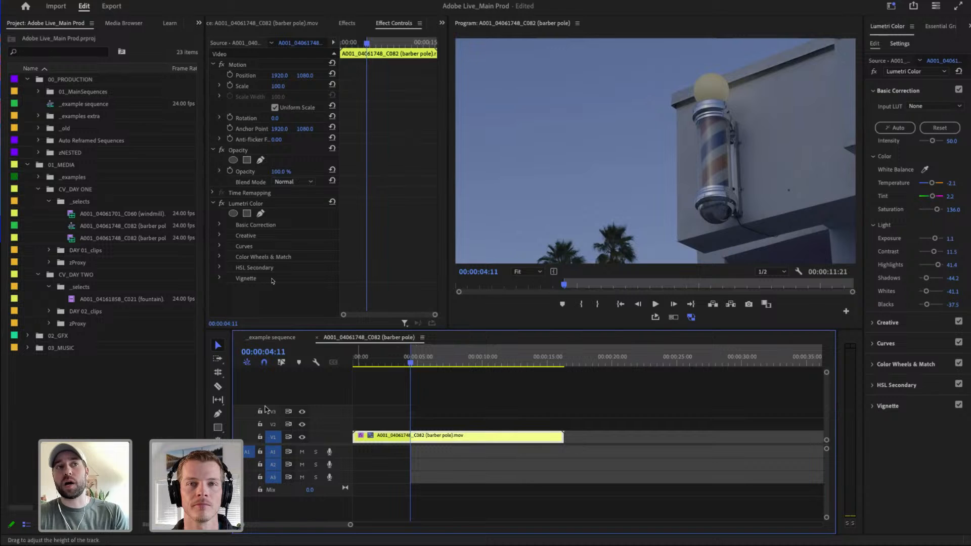
Step: Split the barber pole clip on V1 at the playhead, 00:00:04:11, and return to the Selection tool
{"action": "left_click", "coordinate": [218, 389]}
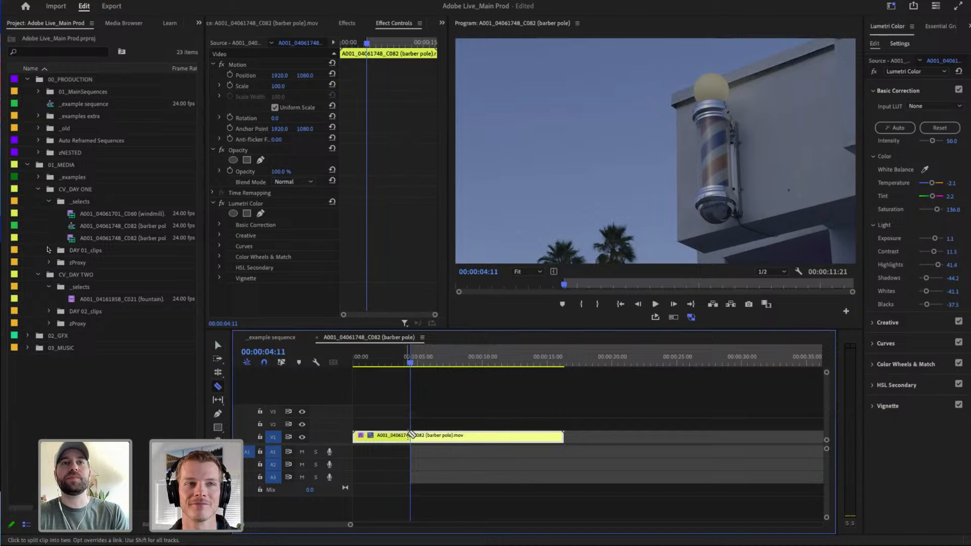
{"action": "left_click", "coordinate": [412, 436]}
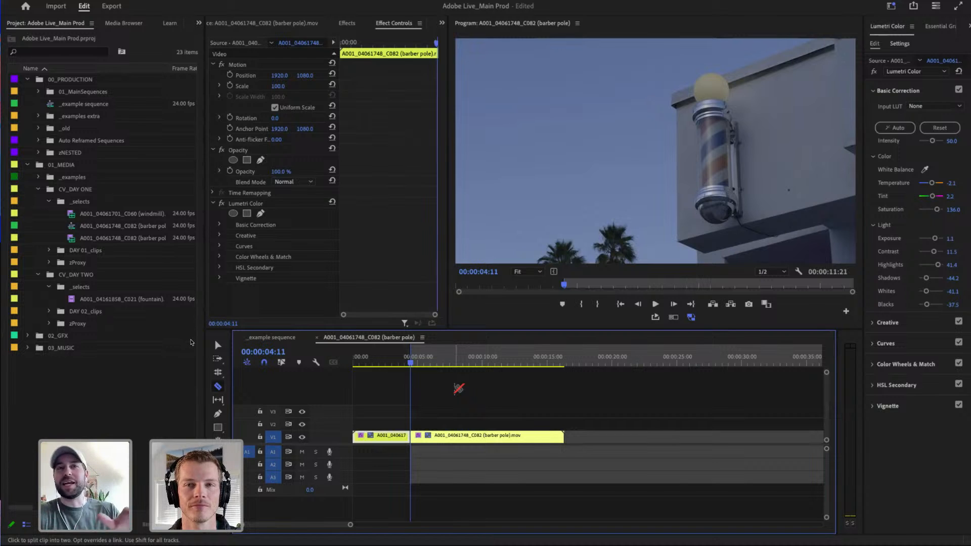
{"action": "key", "text": "v"}
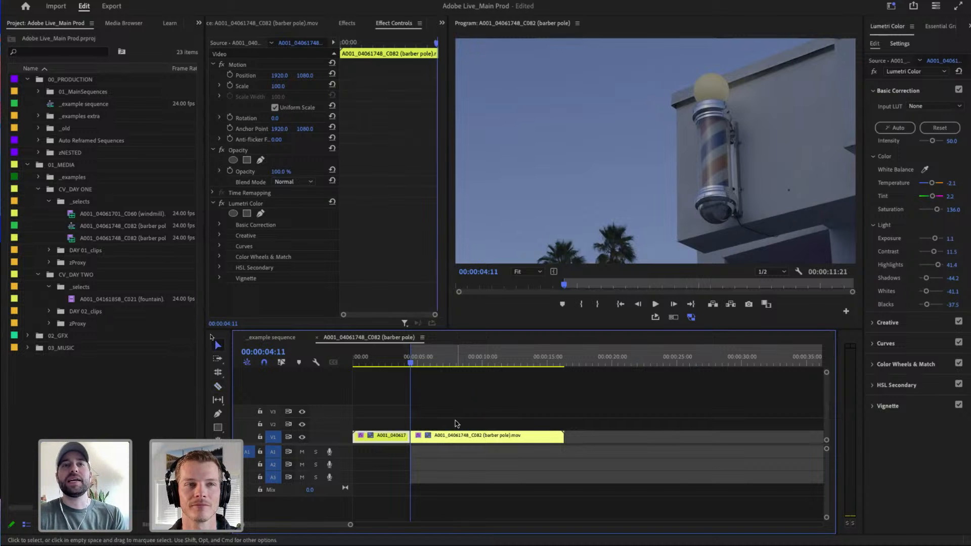
Step: Duplicate the second clip segment onto V2 directly above the original, and add a frame hold to the V1 copy
{"action": "left_click", "coordinate": [461, 438]}
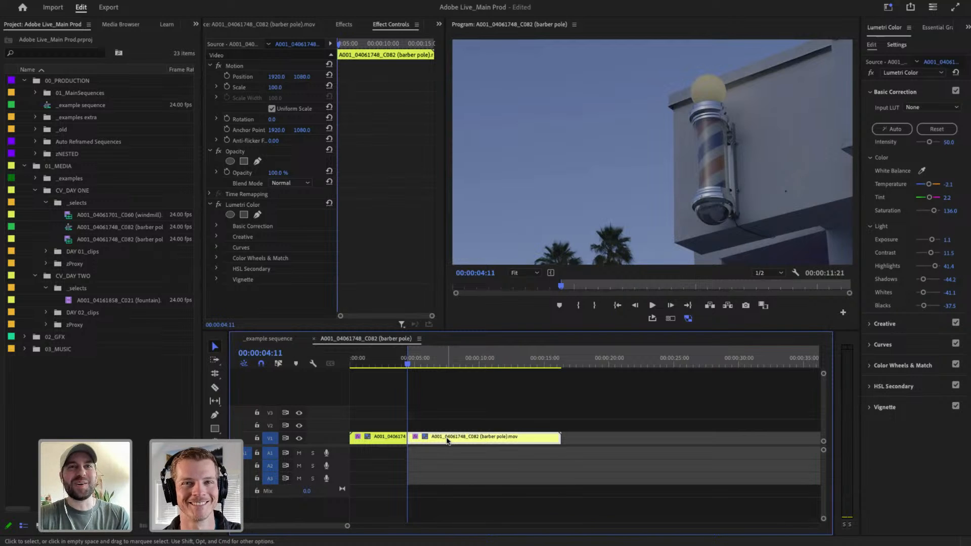
{"action": "left_click_drag", "start_coordinate": [447, 441], "coordinate": [448, 429]}
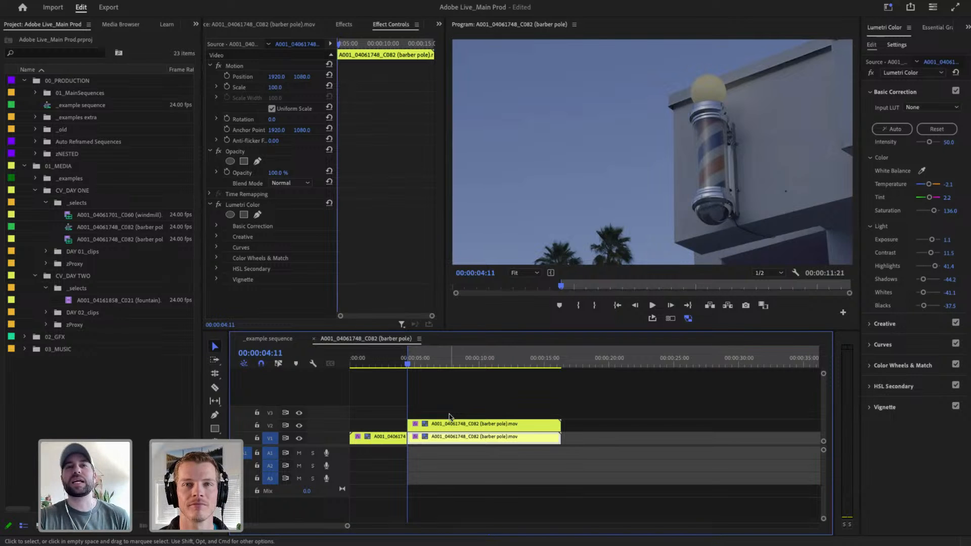
{"action": "right_click", "coordinate": [449, 439]}
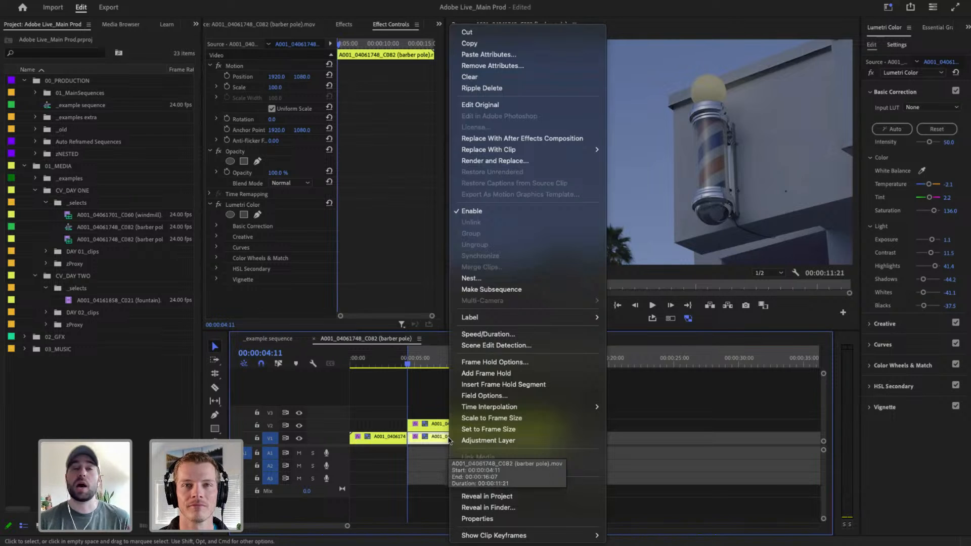
{"action": "left_click", "coordinate": [527, 377]}
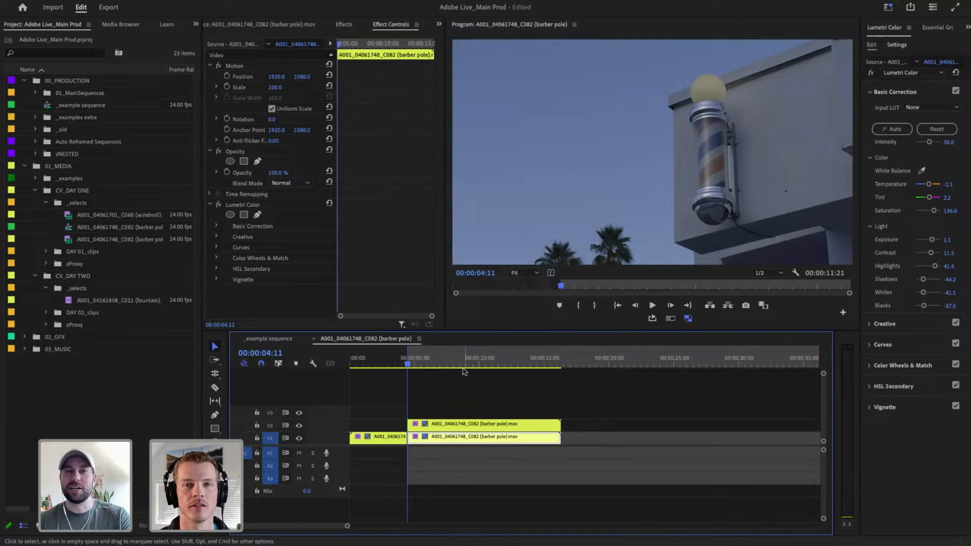
Step: Play and scrub through the stacked barber pole clips after the cut to examine how the stripes move
{"action": "key", "text": "space"}
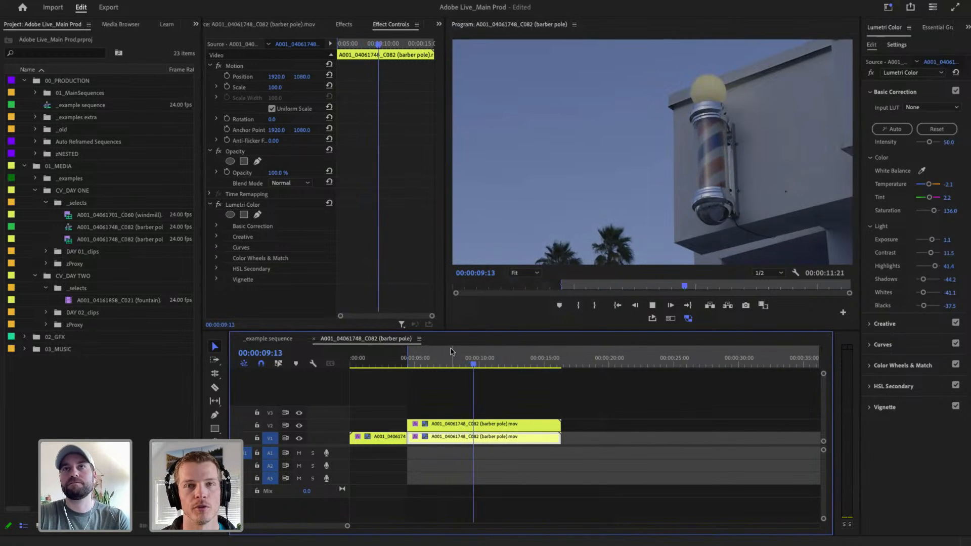
{"action": "key", "text": "space"}
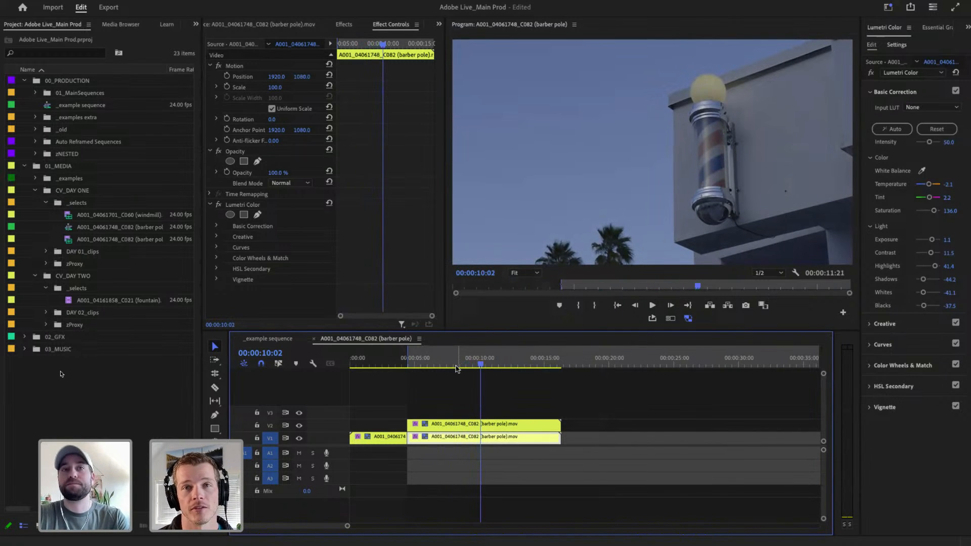
{"action": "left_click_drag", "start_coordinate": [453, 368], "coordinate": [430, 364]}
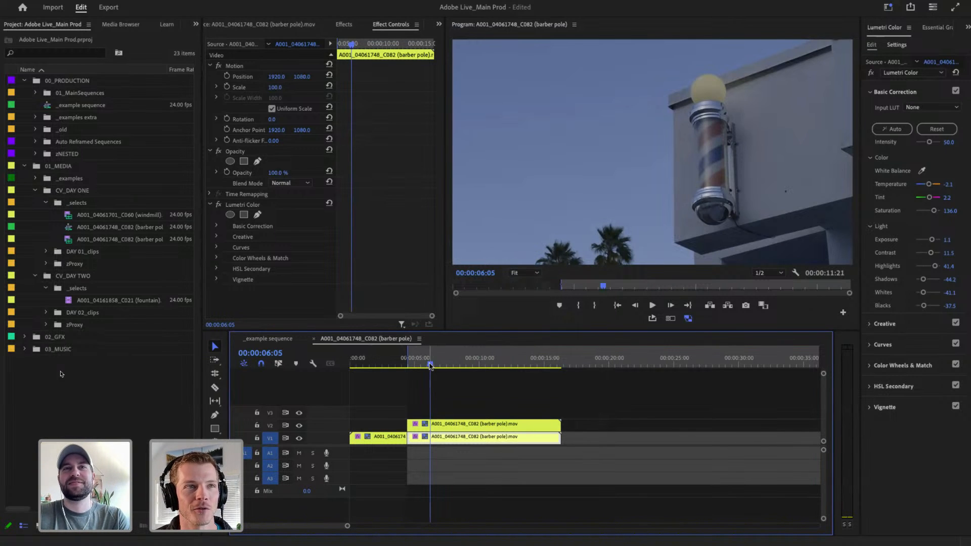
{"action": "left_click_drag", "start_coordinate": [431, 365], "coordinate": [425, 365]}
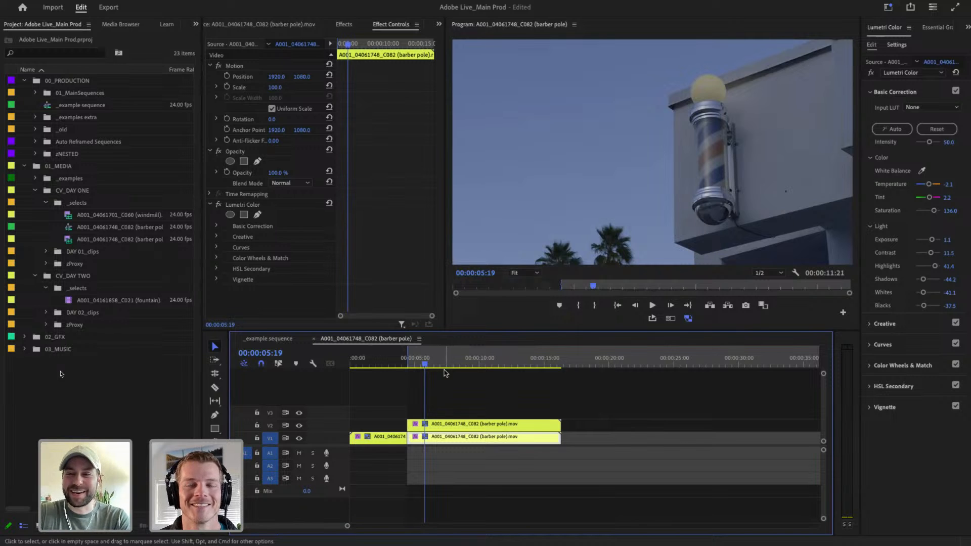
{"action": "left_click", "coordinate": [431, 364]}
{"action": "left_click_drag", "start_coordinate": [431, 365], "coordinate": [433, 365]}
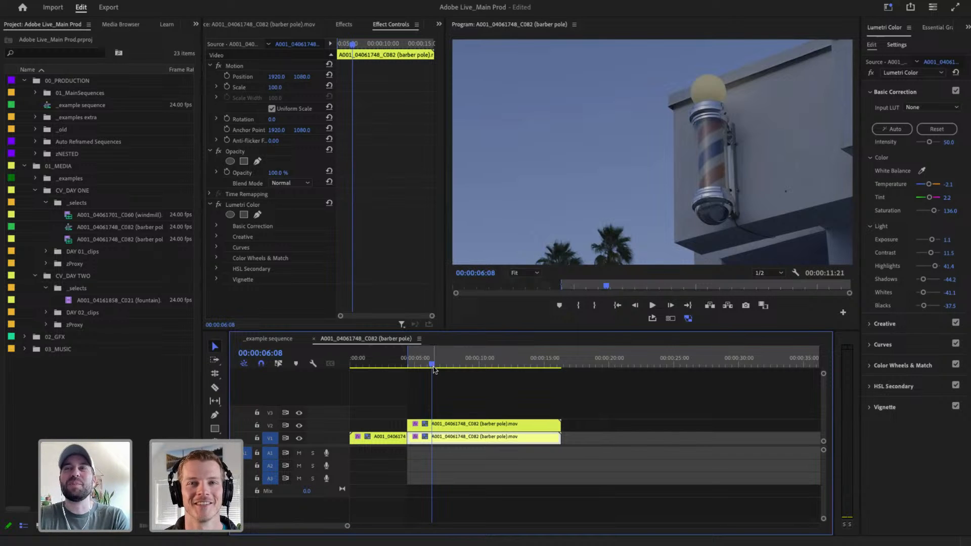
{"action": "left_click", "coordinate": [425, 365]}
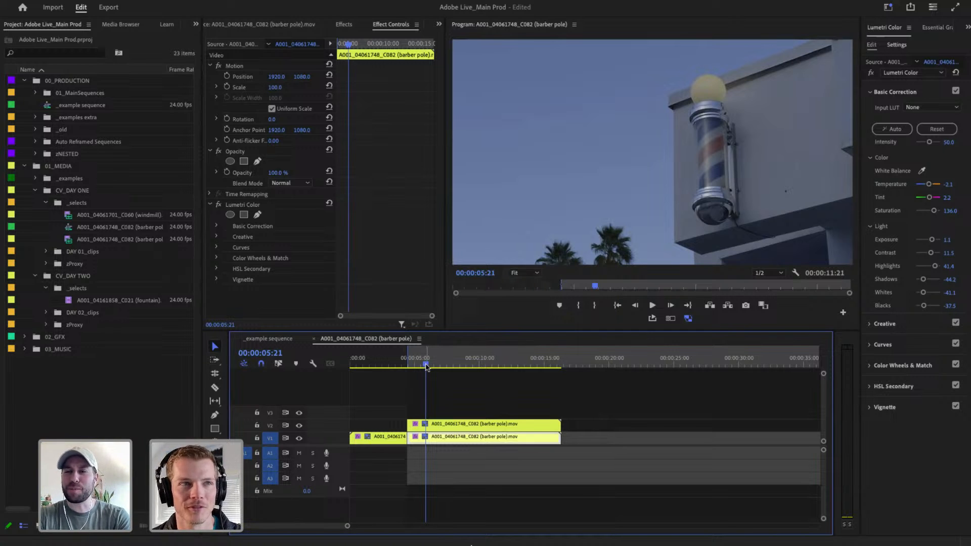
{"action": "left_click_drag", "start_coordinate": [427, 364], "coordinate": [422, 366]}
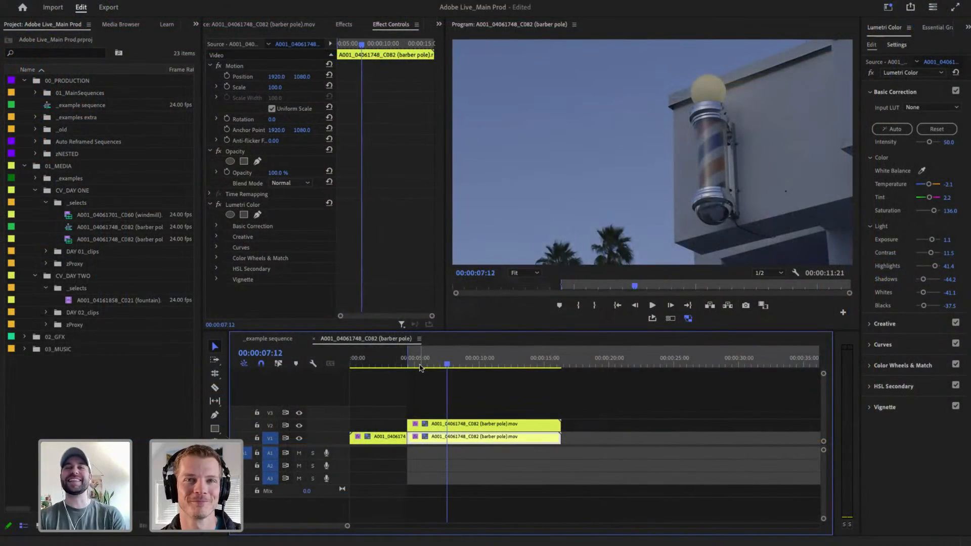
{"action": "key", "text": "Left"}
{"action": "key", "text": "Left"}
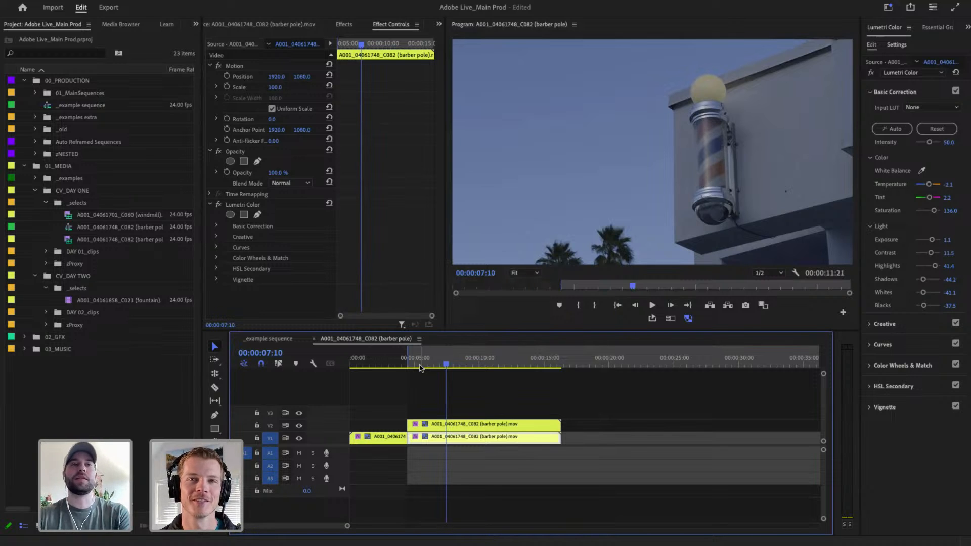
Step: Hide track V2 to check the held frame on V1 during playback, and show V2 again
{"action": "left_click", "coordinate": [299, 427]}
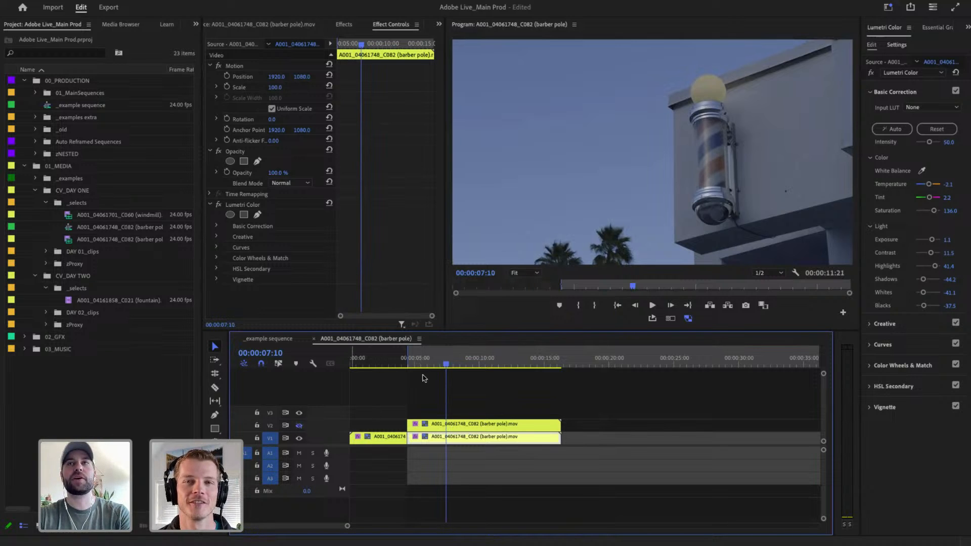
{"action": "left_click_drag", "start_coordinate": [444, 366], "coordinate": [436, 367]}
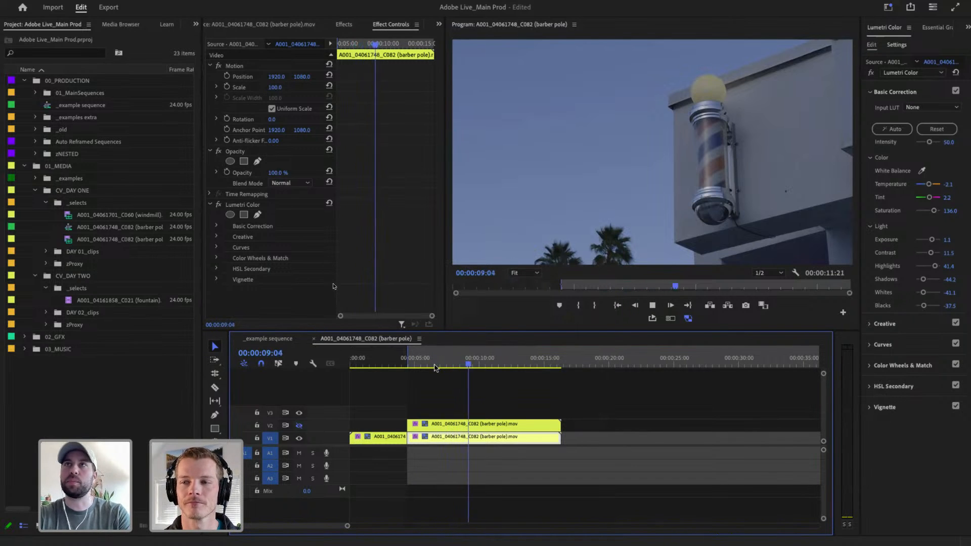
{"action": "key", "text": "space"}
{"action": "left_click", "coordinate": [299, 425]}
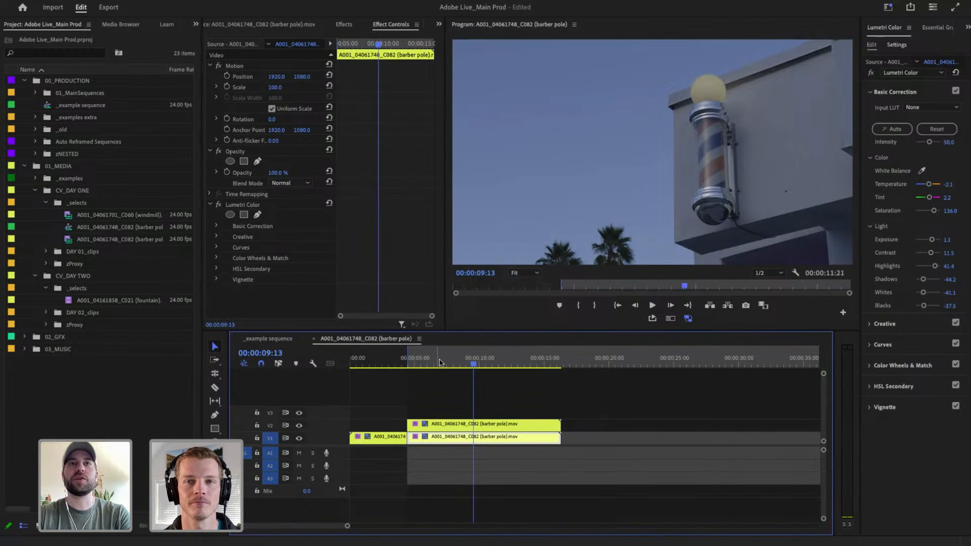
Step: Scrub from the cut to find where the stripes line up again, and mark an Out point at 00:00:07:13
{"action": "left_click_drag", "start_coordinate": [438, 363], "coordinate": [436, 364]}
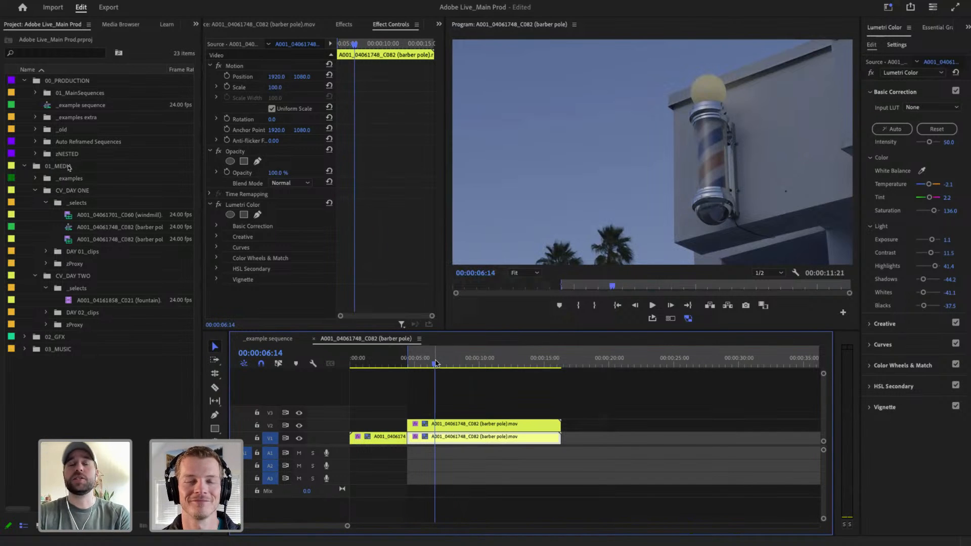
{"action": "left_click_drag", "start_coordinate": [436, 364], "coordinate": [408, 363]}
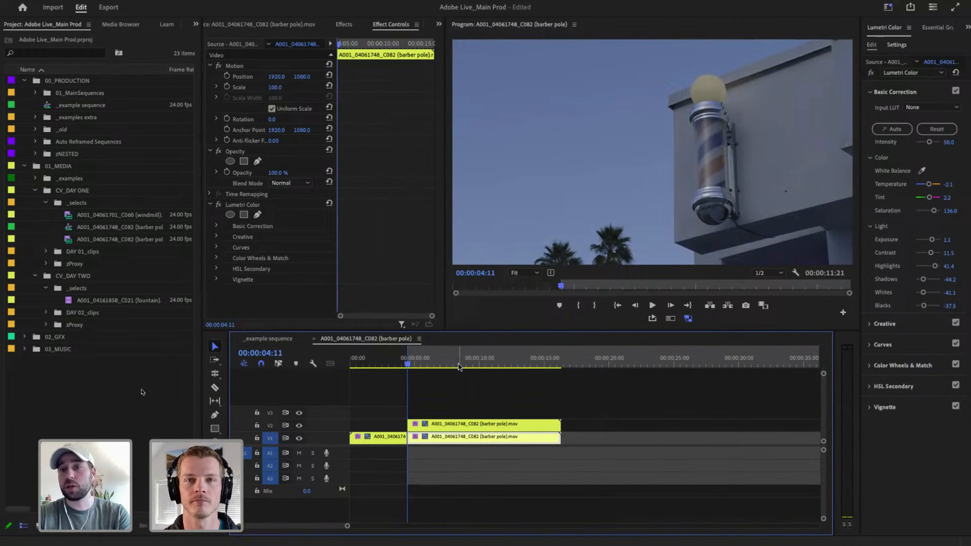
{"action": "left_click", "coordinate": [439, 364]}
{"action": "left_click_drag", "start_coordinate": [439, 365], "coordinate": [448, 366]}
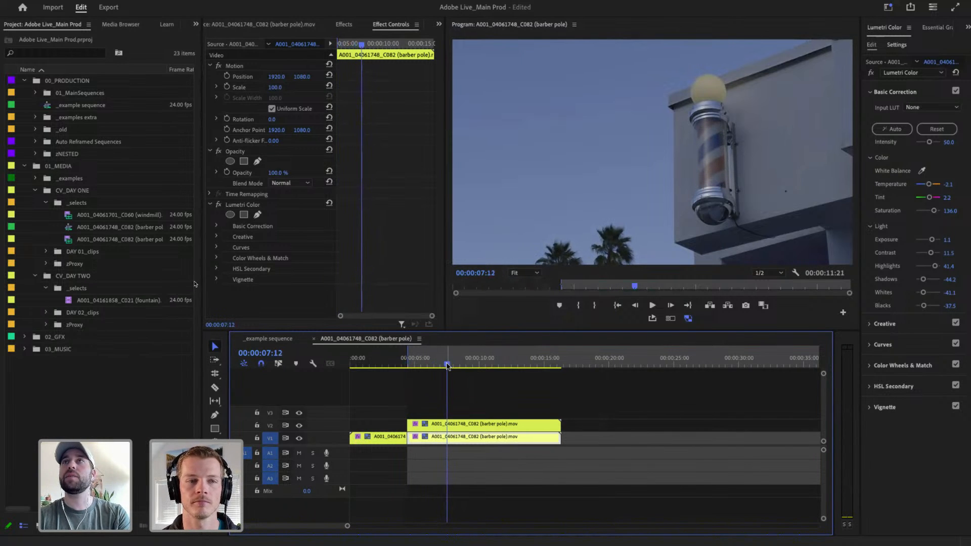
{"action": "key", "text": "Right"}
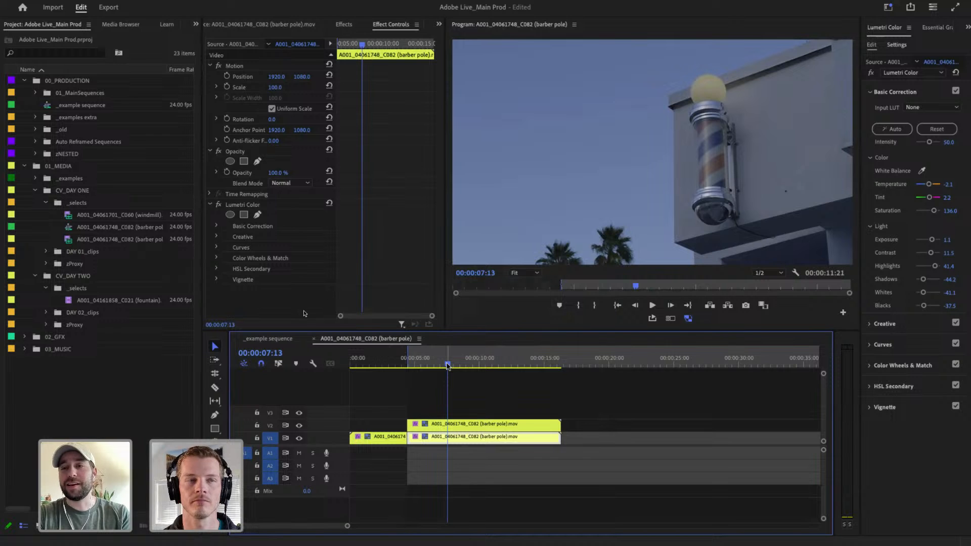
{"action": "key", "text": "o"}
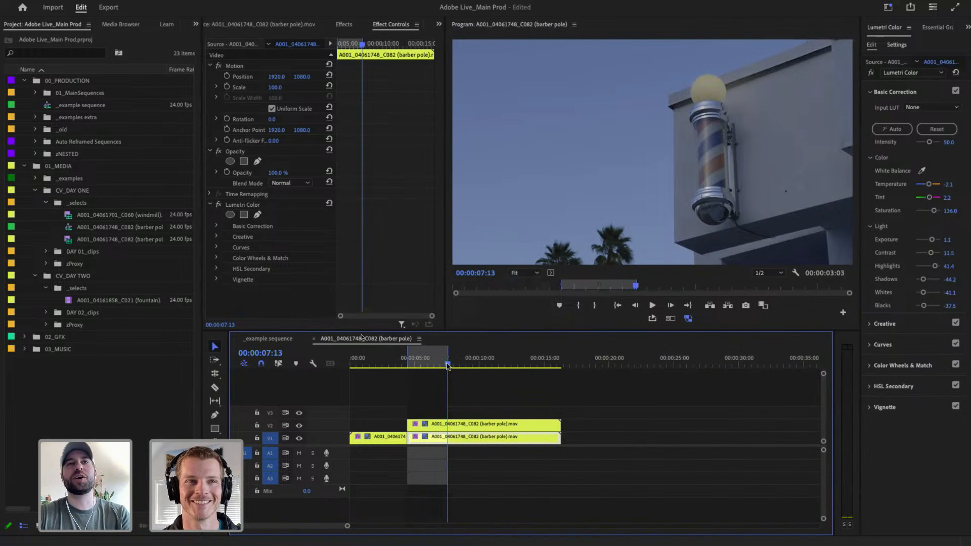
Step: Play the sequence from inside the marked range to review it, and move the playhead back to 00:00:05:10
{"action": "left_click_drag", "start_coordinate": [436, 365], "coordinate": [430, 366]}
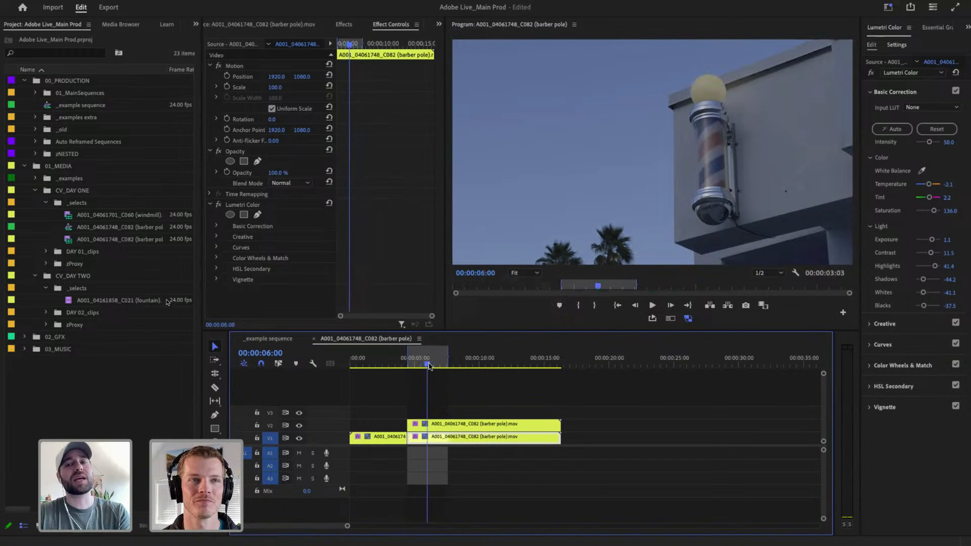
{"action": "key", "text": "space"}
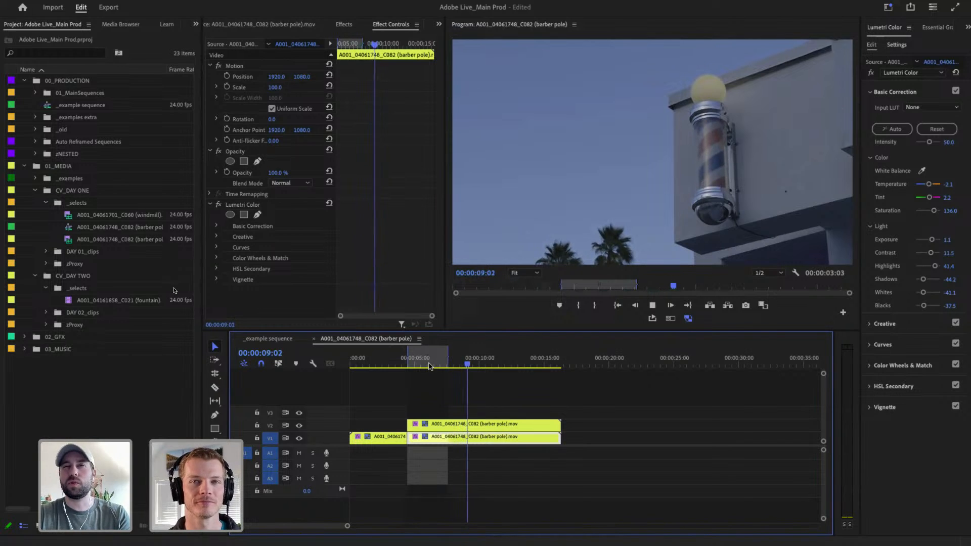
{"action": "key", "text": "space"}
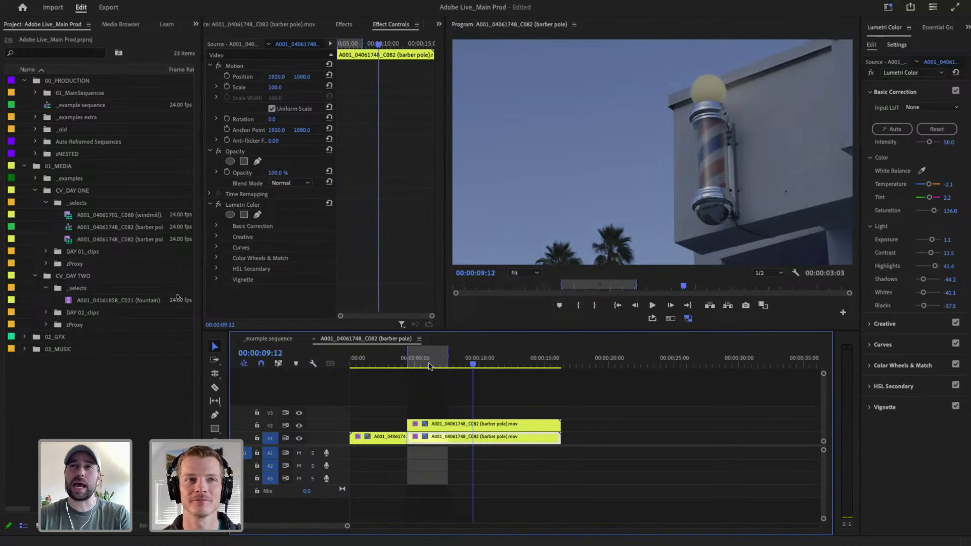
{"action": "left_click_drag", "start_coordinate": [430, 366], "coordinate": [420, 366]}
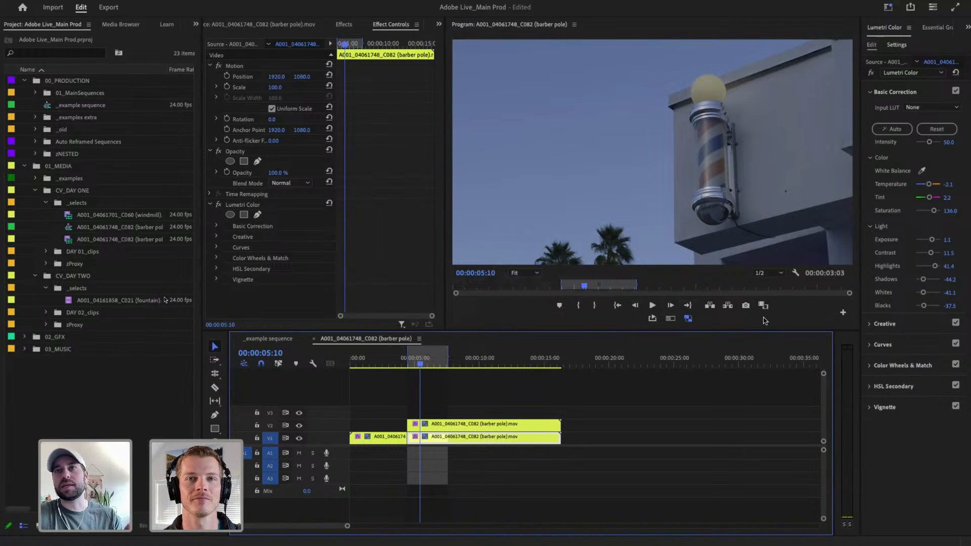
Step: Add the Safe Margins button to the Program monitor's controls, and switch the overlay on and off to test it
{"action": "left_click", "coordinate": [843, 314]}
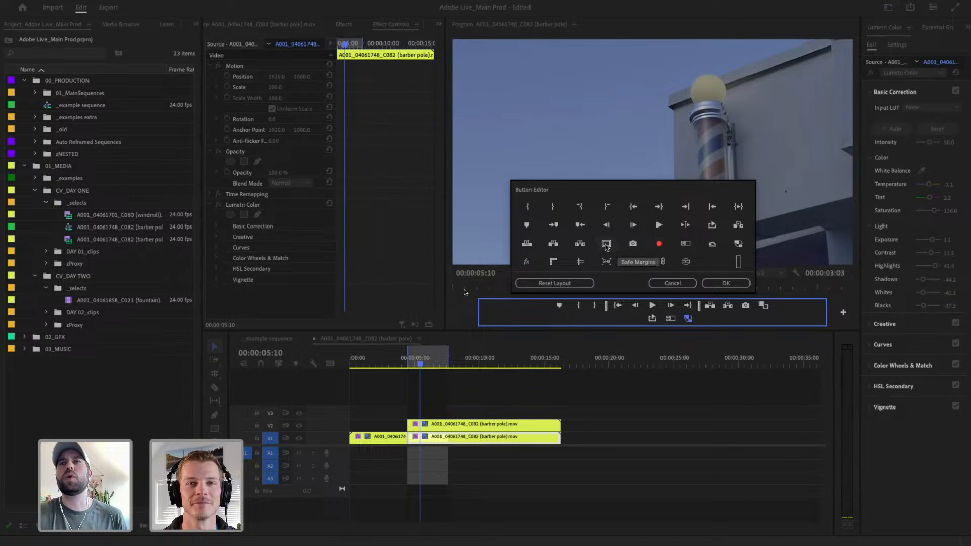
{"action": "left_click_drag", "start_coordinate": [606, 246], "coordinate": [707, 318]}
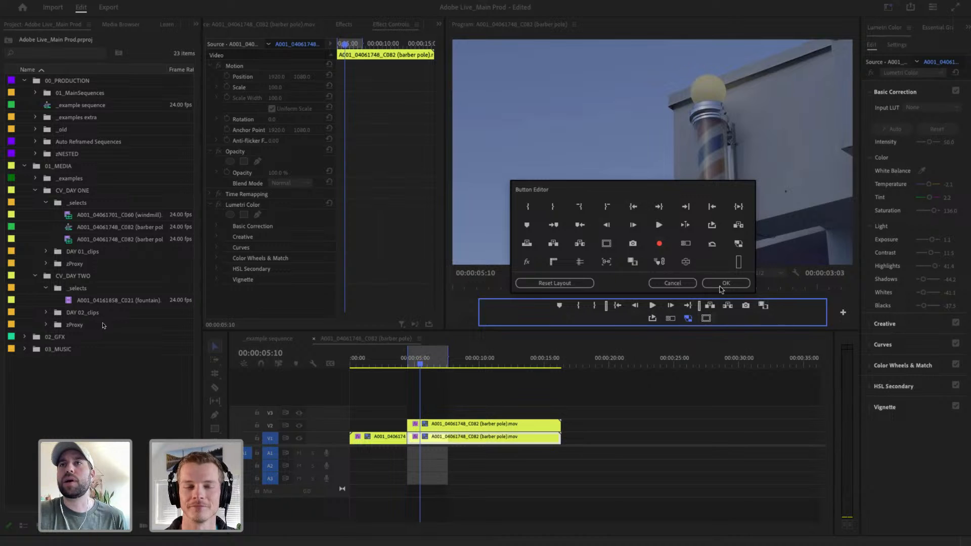
{"action": "left_click", "coordinate": [726, 283]}
{"action": "left_click", "coordinate": [706, 319]}
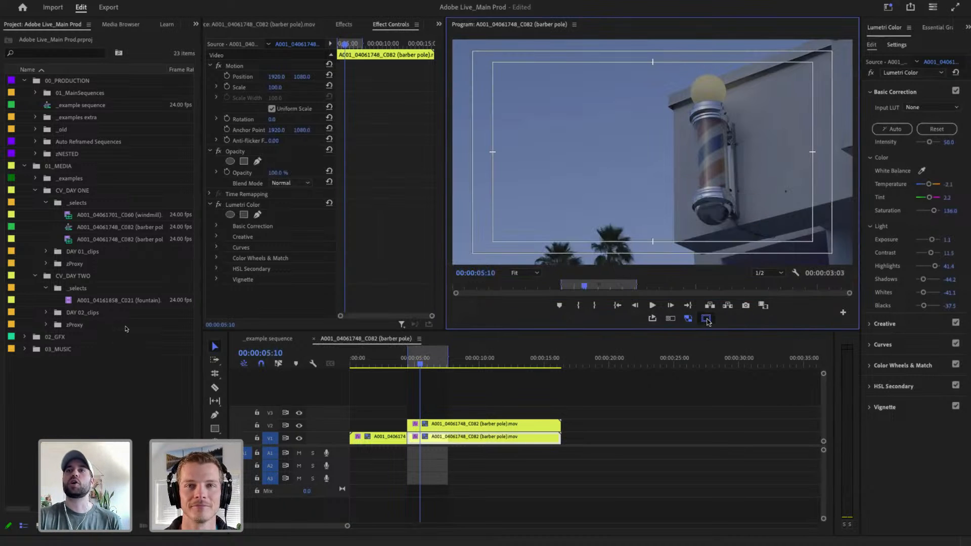
{"action": "left_click", "coordinate": [707, 319]}
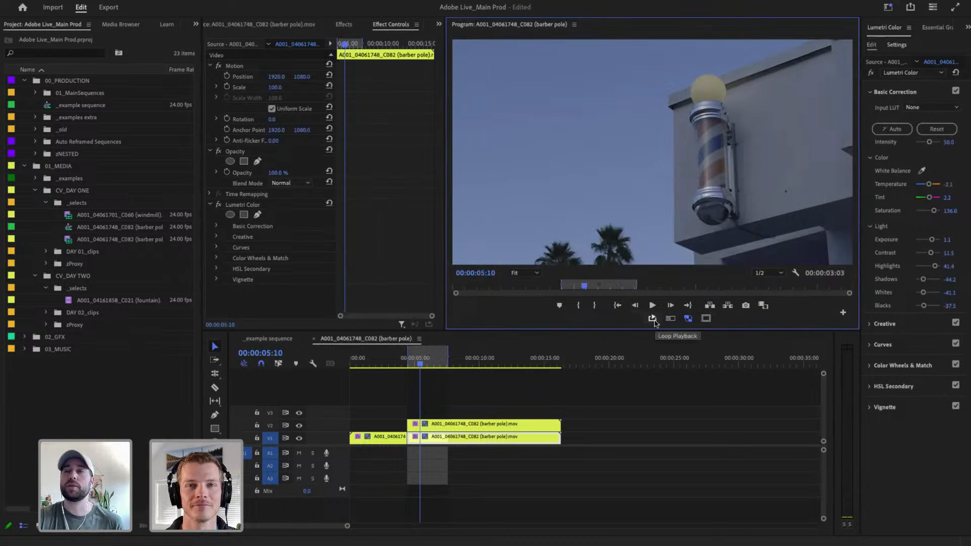
Step: Enable Loop Playback in the Program monitor and play the marked In-to-Out range to check the repeating motion
{"action": "left_click", "coordinate": [652, 319]}
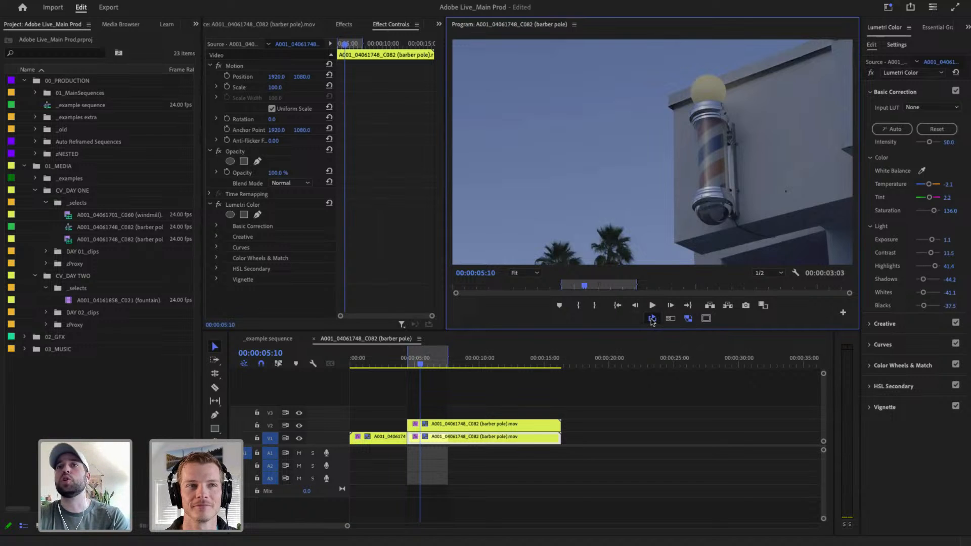
{"action": "left_click", "coordinate": [421, 364]}
{"action": "key", "text": "space"}
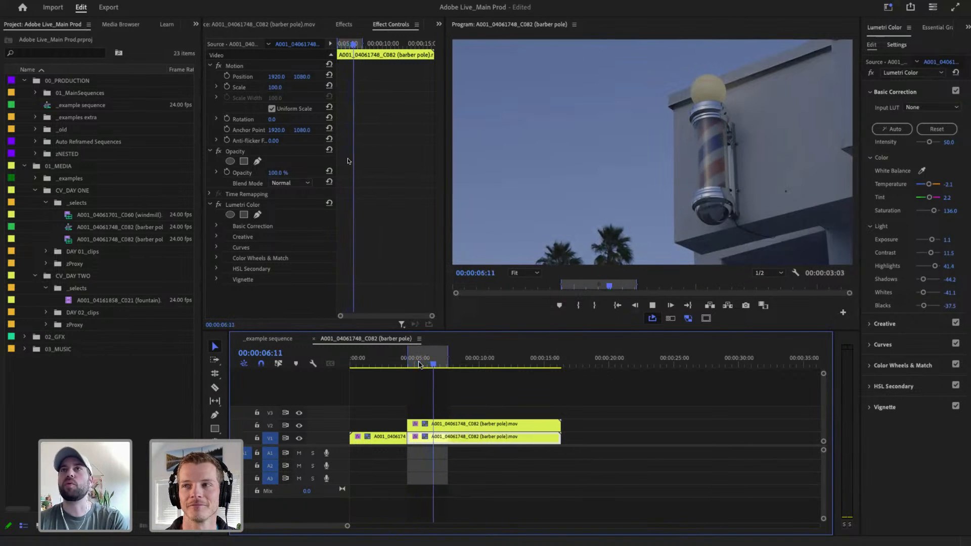
{"action": "key", "text": "space"}
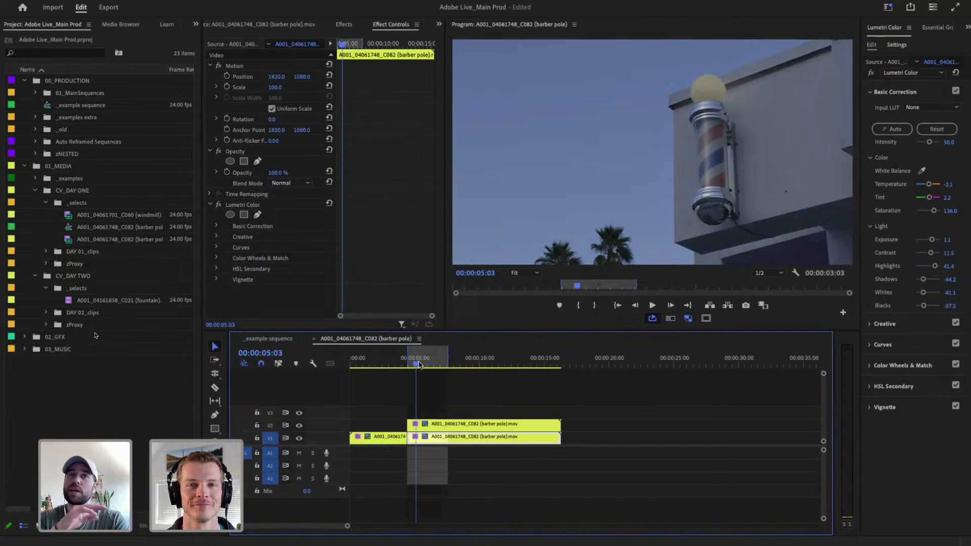
{"action": "key", "text": "space"}
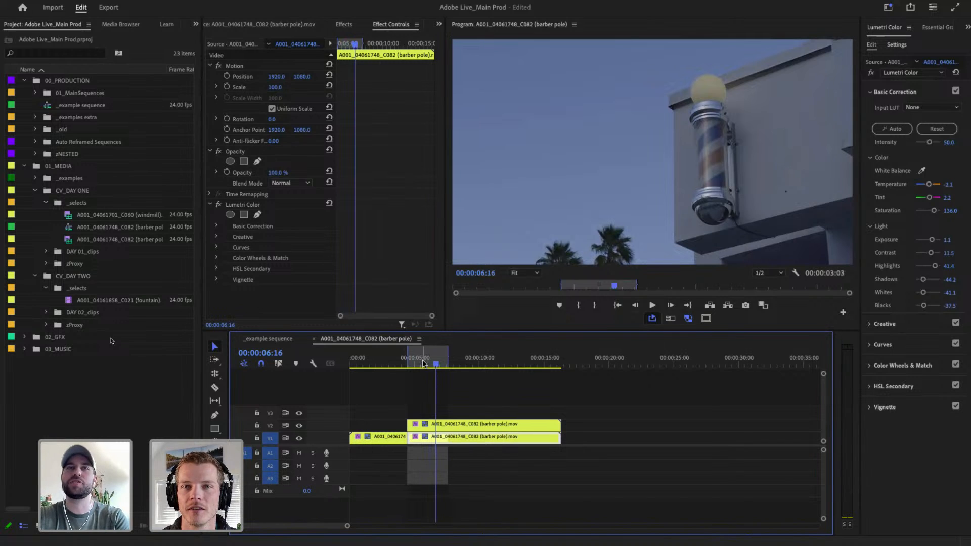
Step: Scrub through the first part of the marked range to find an earlier stripe match, and mark an Out point at 00:00:05:12
{"action": "left_click_drag", "start_coordinate": [428, 363], "coordinate": [418, 365]}
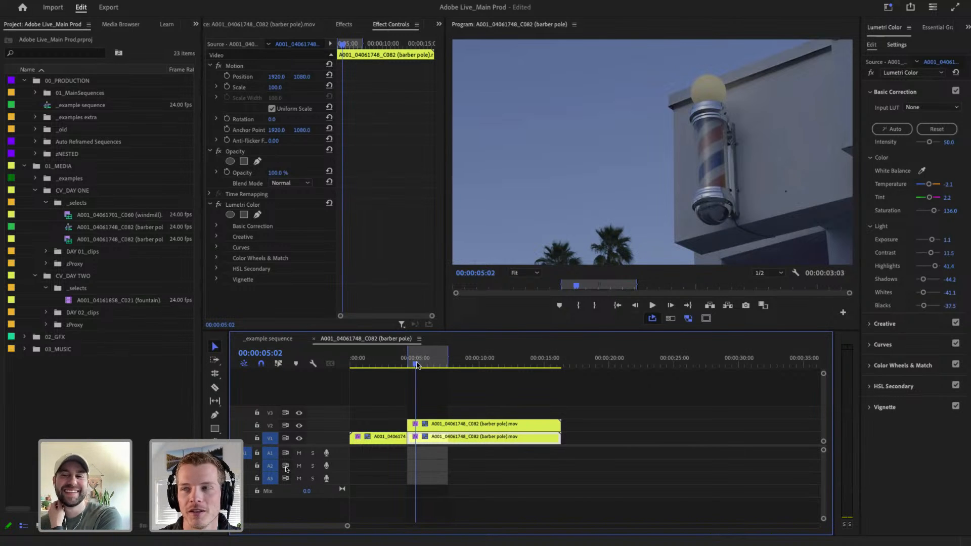
{"action": "key", "text": "space"}
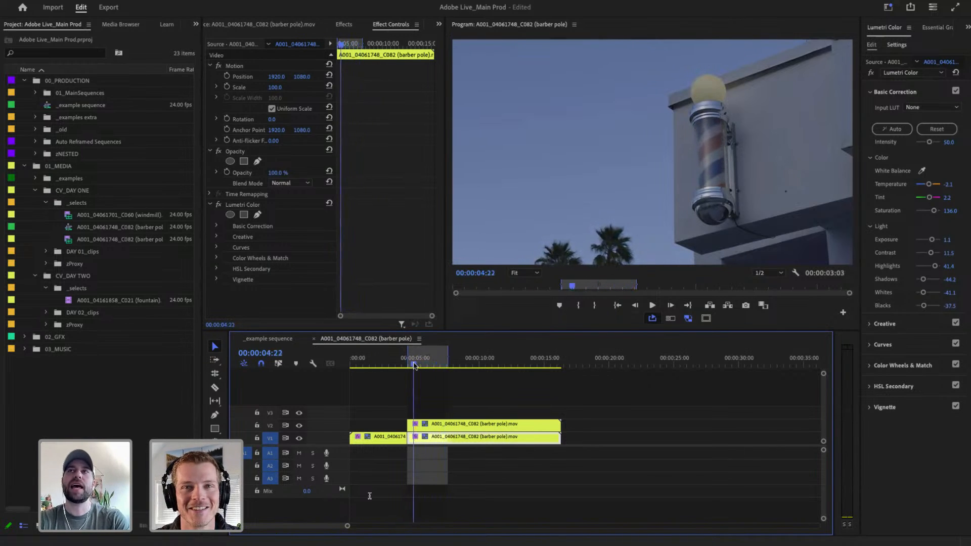
{"action": "left_click", "coordinate": [409, 364]}
{"action": "left_click_drag", "start_coordinate": [410, 364], "coordinate": [418, 364]}
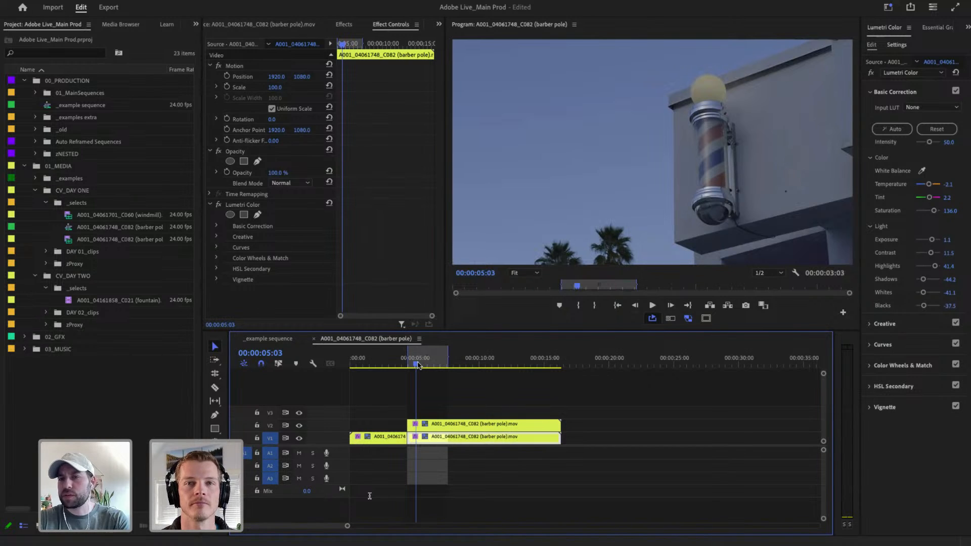
{"action": "left_click_drag", "start_coordinate": [418, 366], "coordinate": [416, 366]}
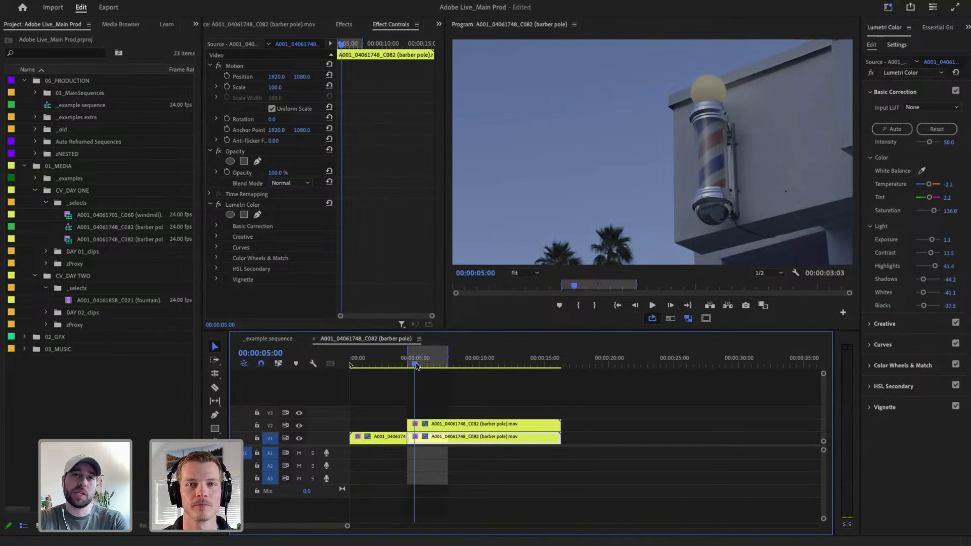
{"action": "left_click_drag", "start_coordinate": [416, 365], "coordinate": [424, 366]}
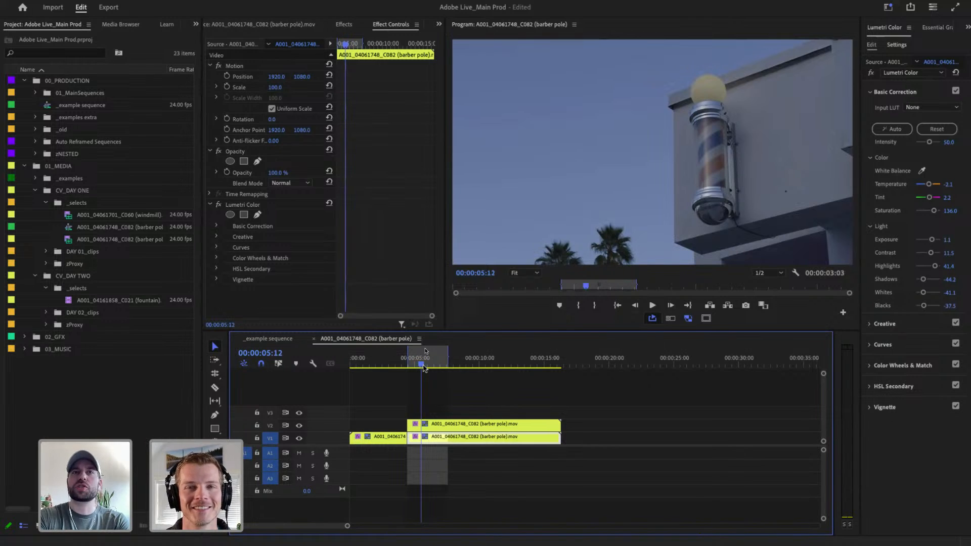
{"action": "key", "text": "o"}
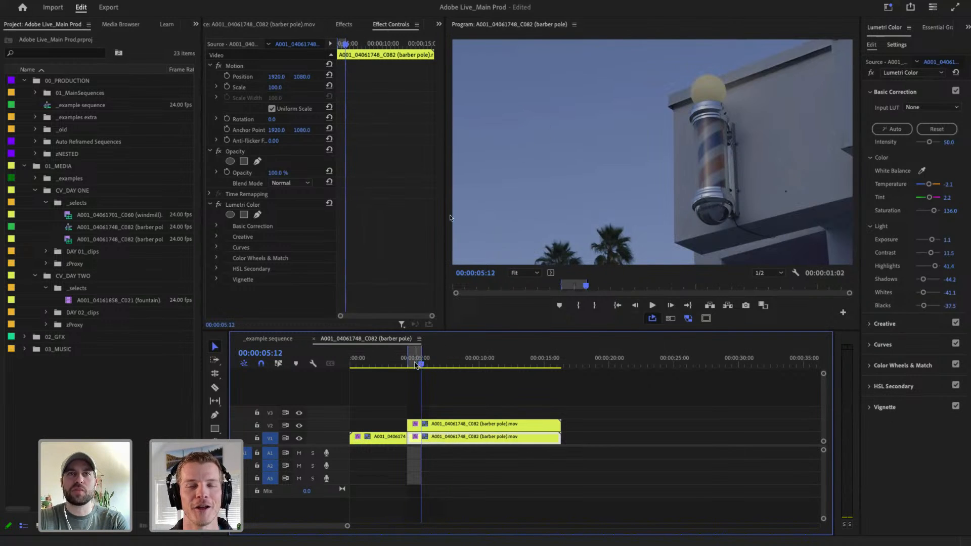
Step: Scrub and play the shortened In-to-Out range to check the loop, leaving the clip speed and duration settings unchanged
{"action": "left_click_drag", "start_coordinate": [417, 365], "coordinate": [414, 366]}
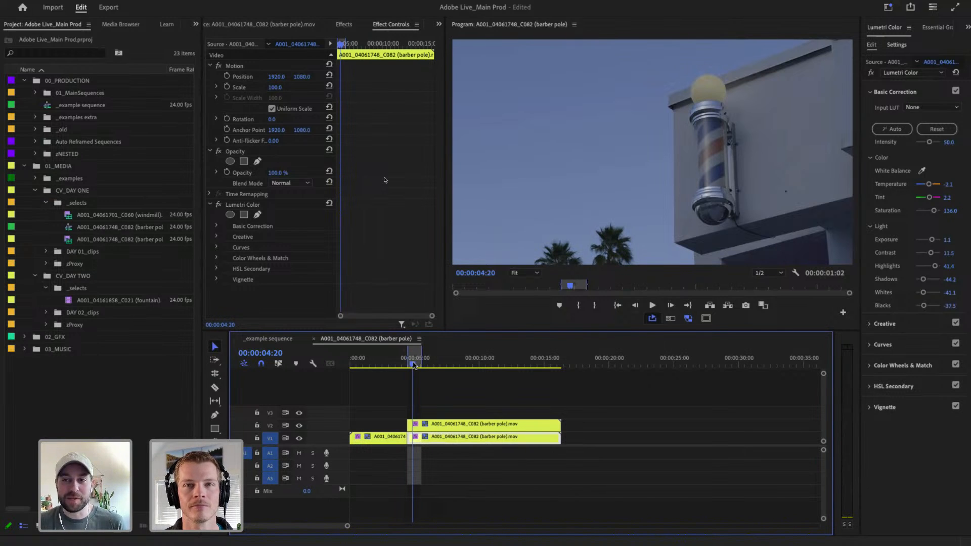
{"action": "left_click_drag", "start_coordinate": [414, 365], "coordinate": [412, 366]}
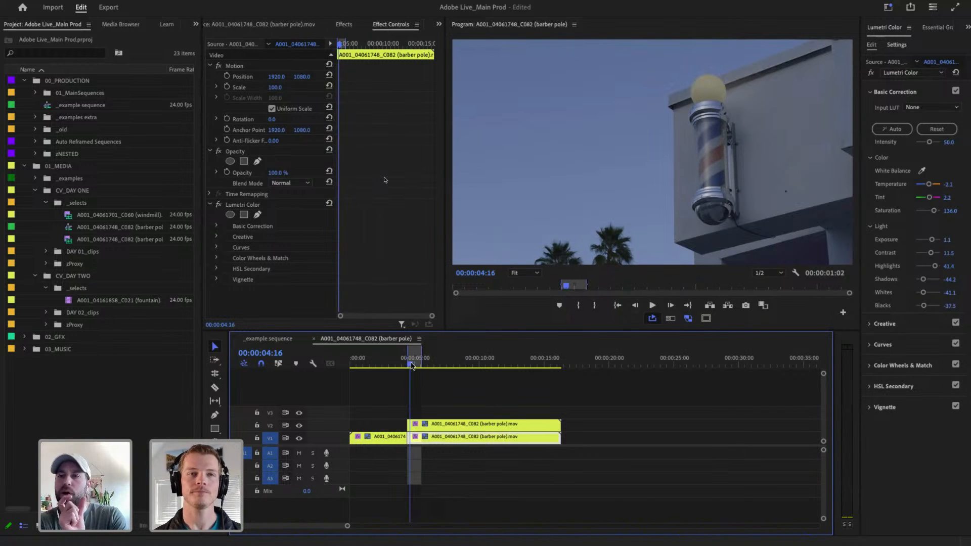
{"action": "key", "text": "space"}
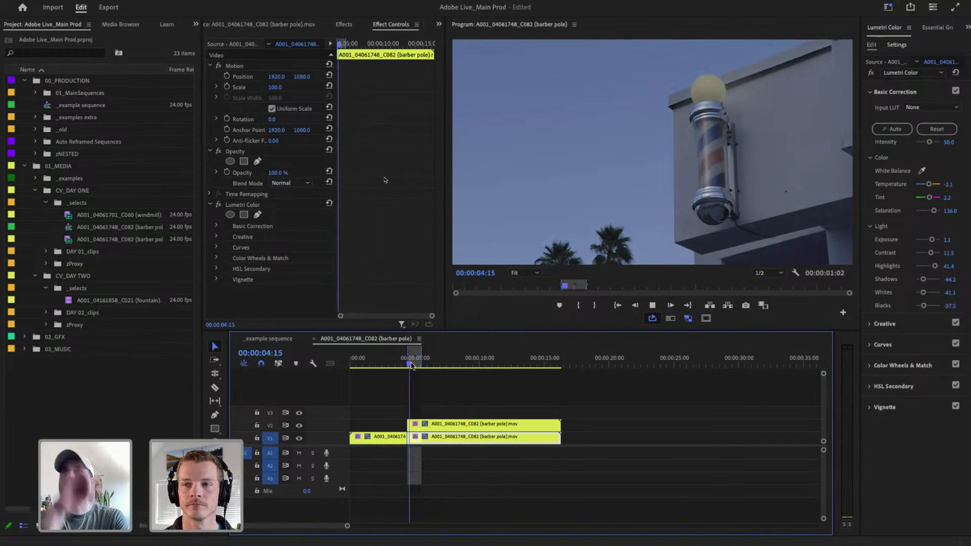
{"action": "key", "text": "space"}
{"action": "key", "text": "ctrl+r"}
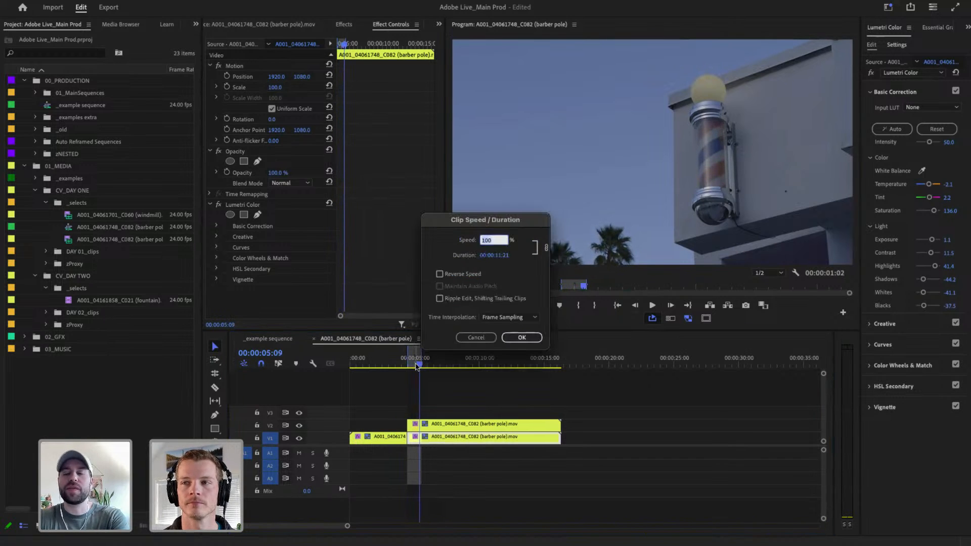
{"action": "key", "text": "Escape"}
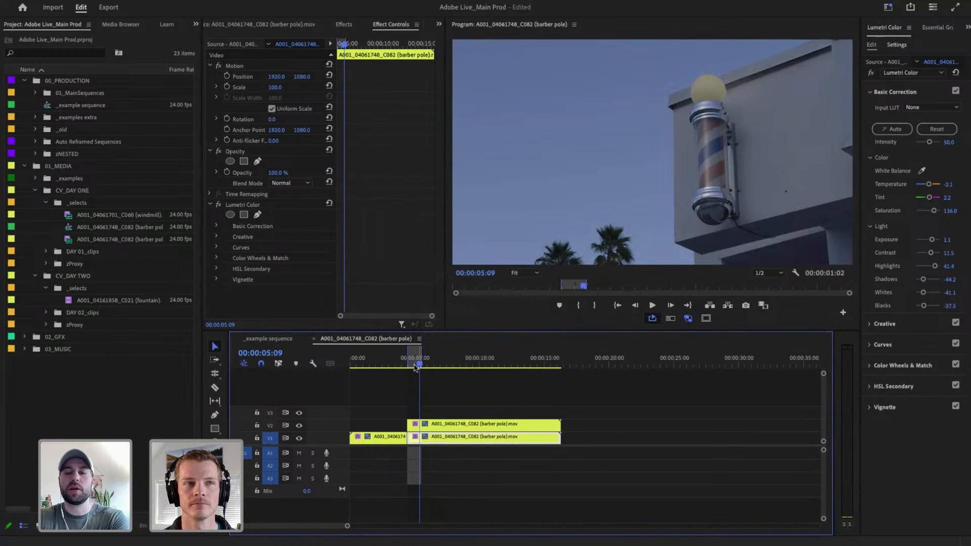
Step: Compare frames around the end of the marked range, play it, and shift the Out point to 00:00:05:13
{"action": "left_click", "coordinate": [413, 363]}
{"action": "key", "text": "="}
{"action": "key", "text": "="}
{"action": "left_click_drag", "start_coordinate": [592, 363], "coordinate": [621, 373]}
{"action": "key", "text": "Left"}
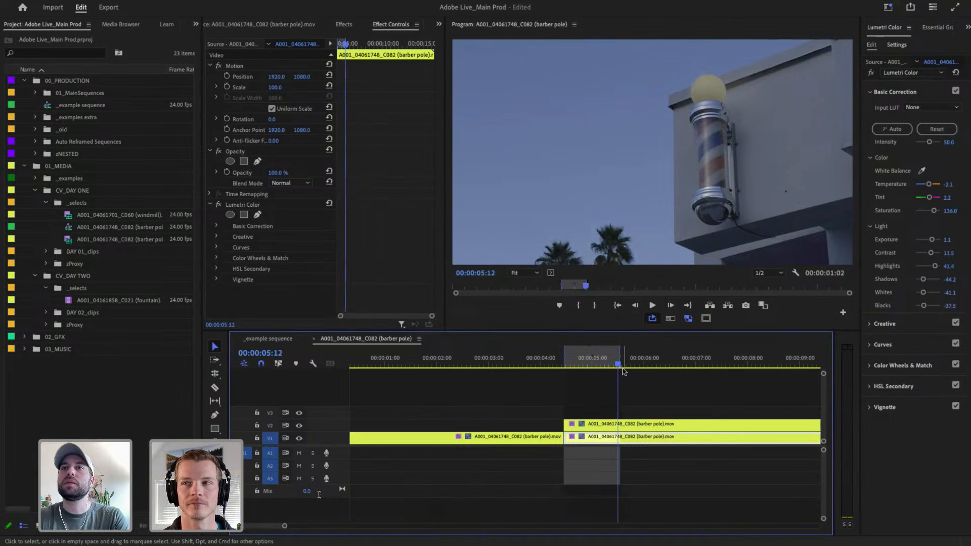
{"action": "key", "text": "space"}
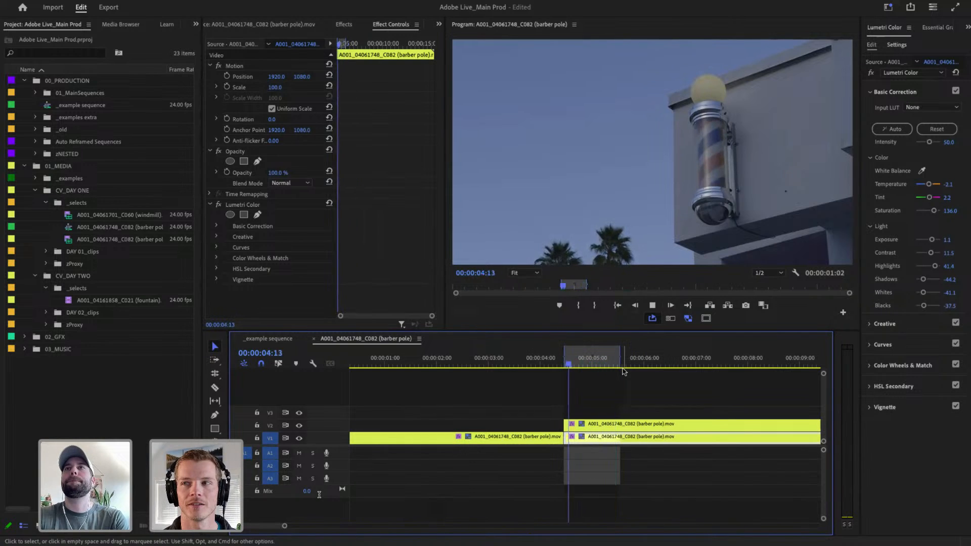
{"action": "key", "text": "space"}
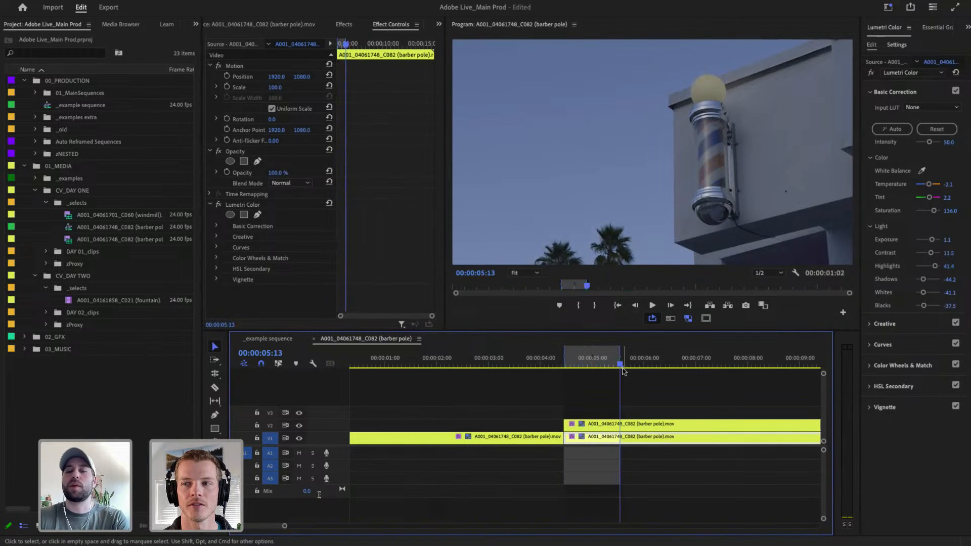
Step: Play the adjusted In-to-Out range from inside it to check how the stripes repeat
{"action": "left_click", "coordinate": [598, 362]}
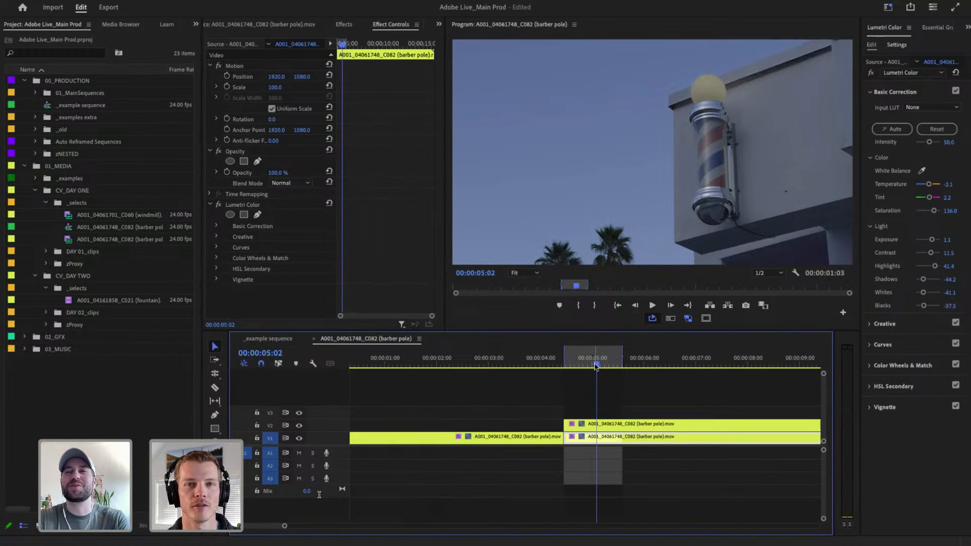
{"action": "left_click", "coordinate": [578, 361]}
{"action": "key", "text": "space"}
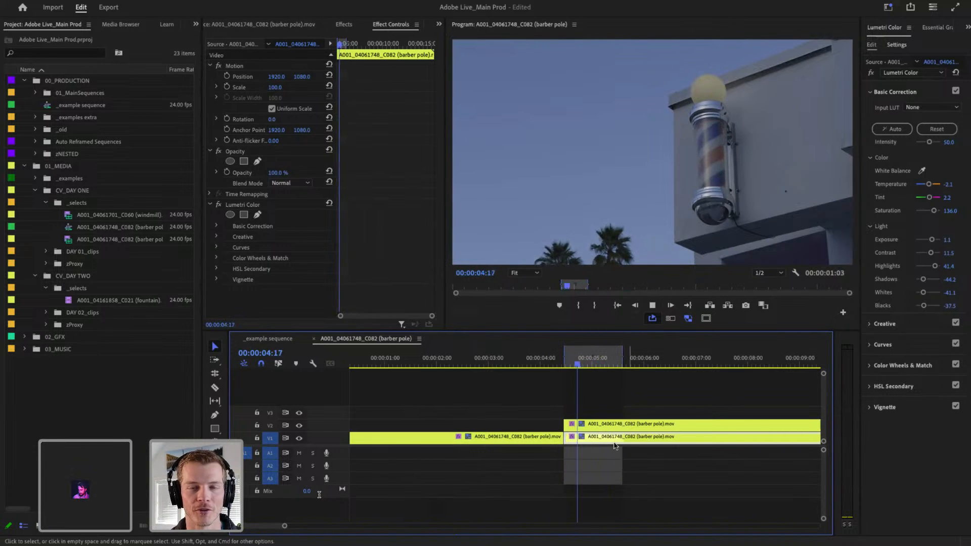
{"action": "key", "text": "space"}
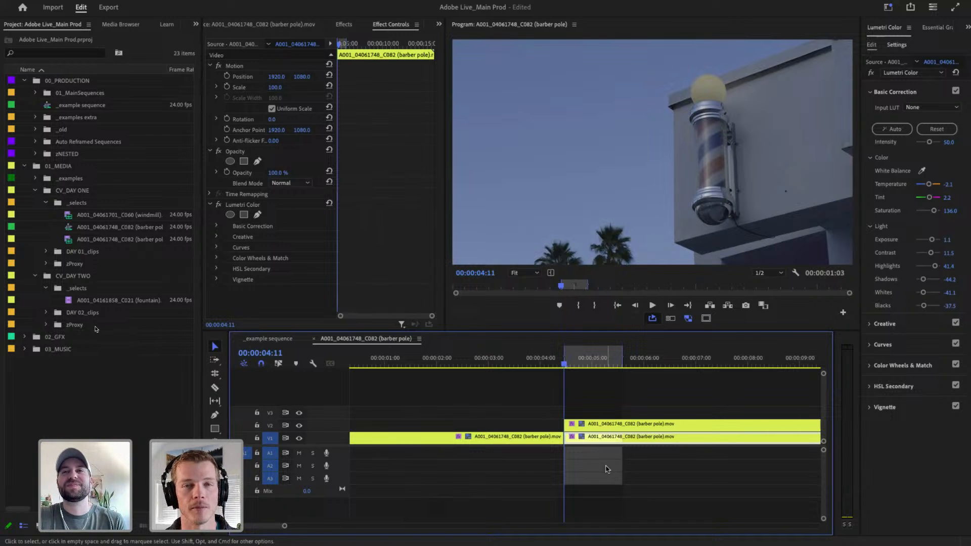
Step: Play the sequence from 00:00:03:22 into the marked range to review the footage leading into the loop
{"action": "left_click", "coordinate": [552, 363]}
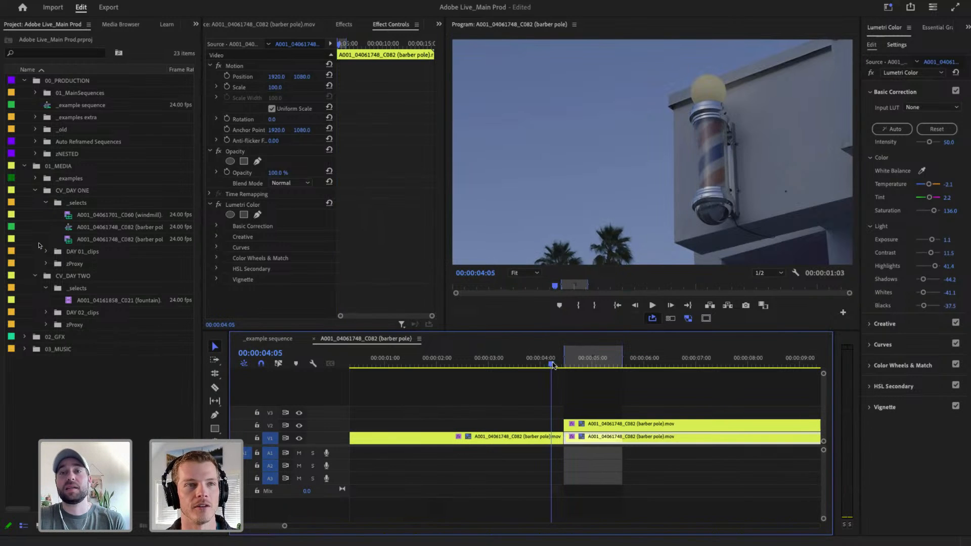
{"action": "key", "text": "Left"}
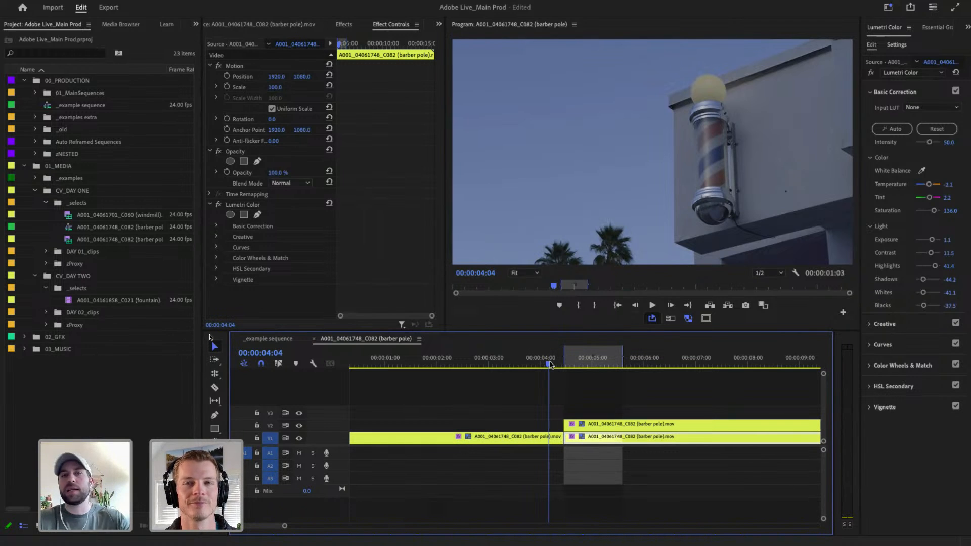
{"action": "left_click_drag", "start_coordinate": [550, 366], "coordinate": [535, 365]}
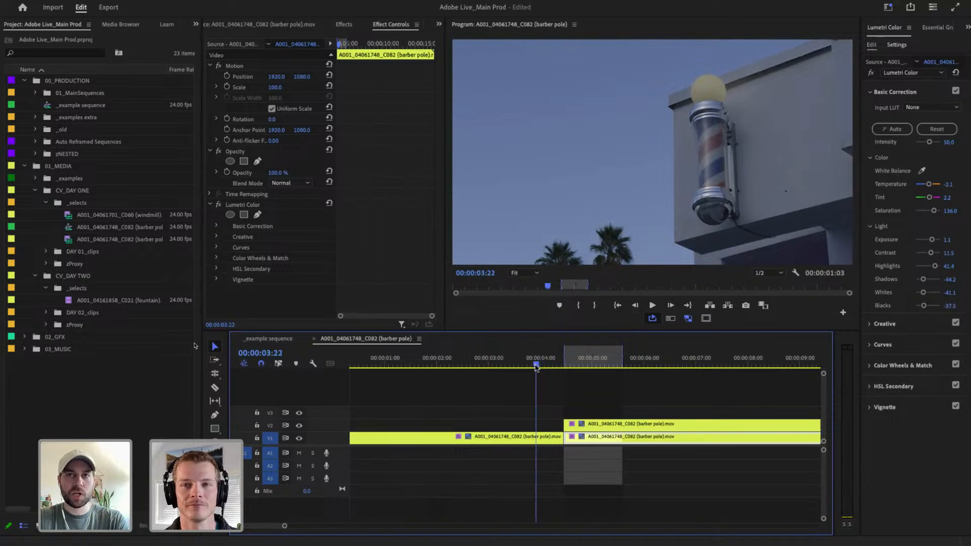
{"action": "key", "text": "minus"}
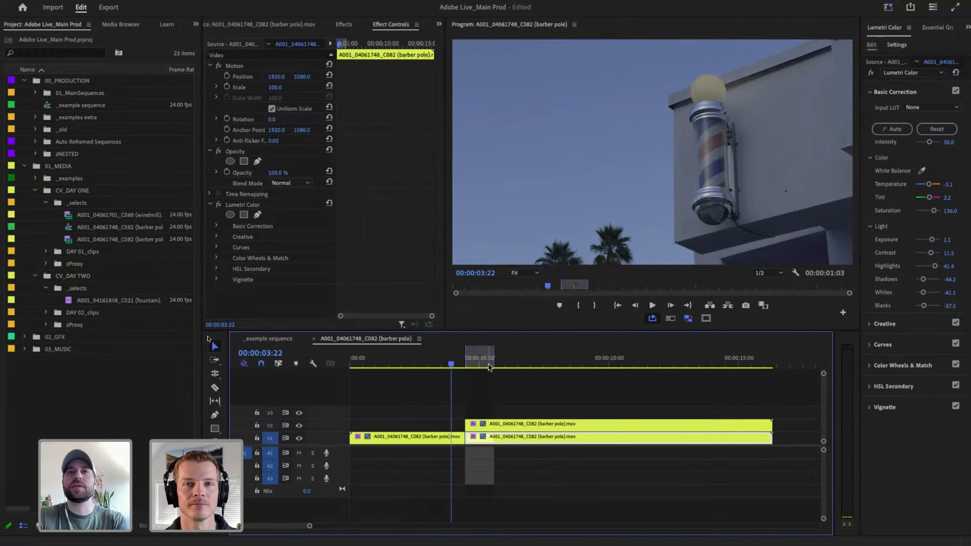
{"action": "key", "text": "space"}
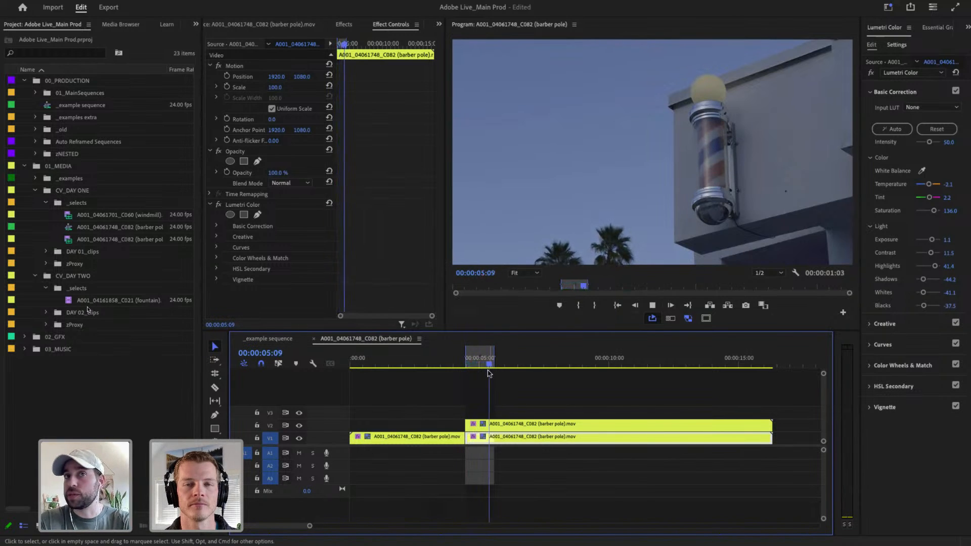
{"action": "key", "text": "space"}
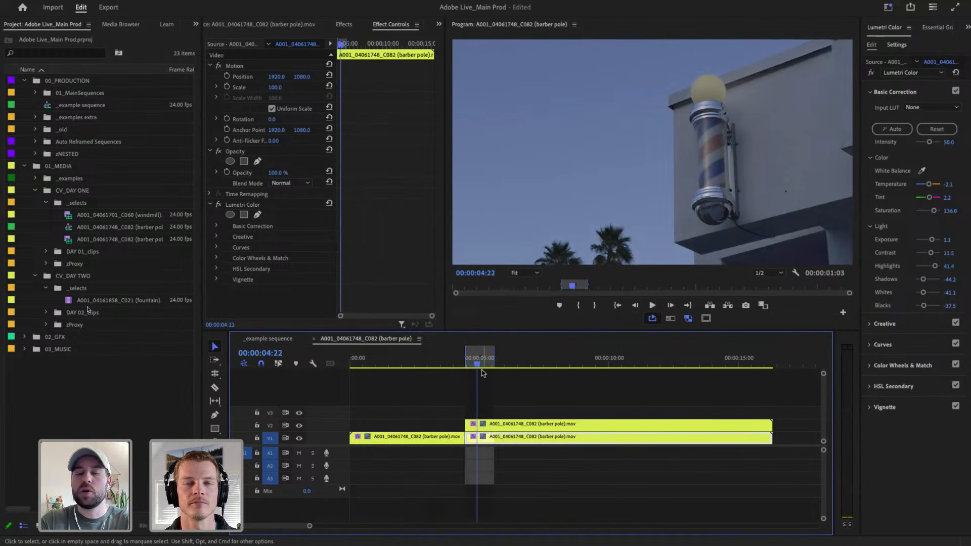
Step: Split the V1 and V2 clips at the Out point with the Razor tool, and select the pieces after the cut
{"action": "key", "text": "="}
{"action": "key", "text": "="}
{"action": "key", "text": "="}
{"action": "key", "text": "minus"}
{"action": "key", "text": "minus"}
{"action": "key", "text": "minus"}
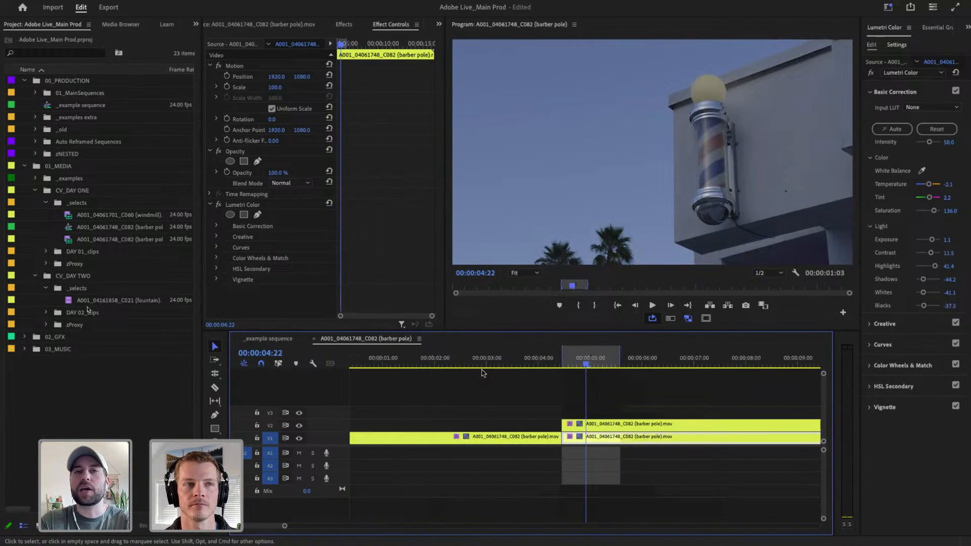
{"action": "key", "text": "c"}
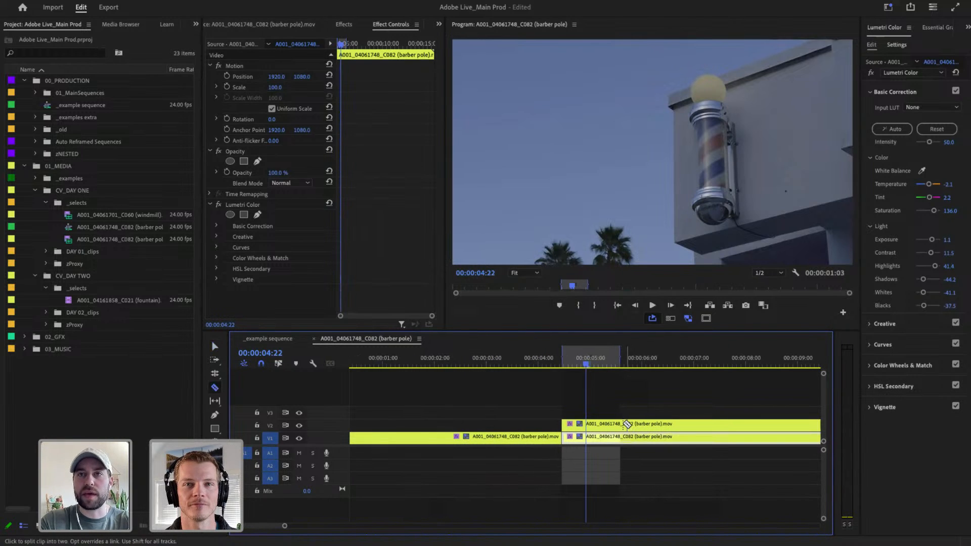
{"action": "left_click", "coordinate": [620, 425], "text": "shift"}
{"action": "key", "text": "v"}
{"action": "left_click_drag", "start_coordinate": [663, 409], "coordinate": [647, 447]}
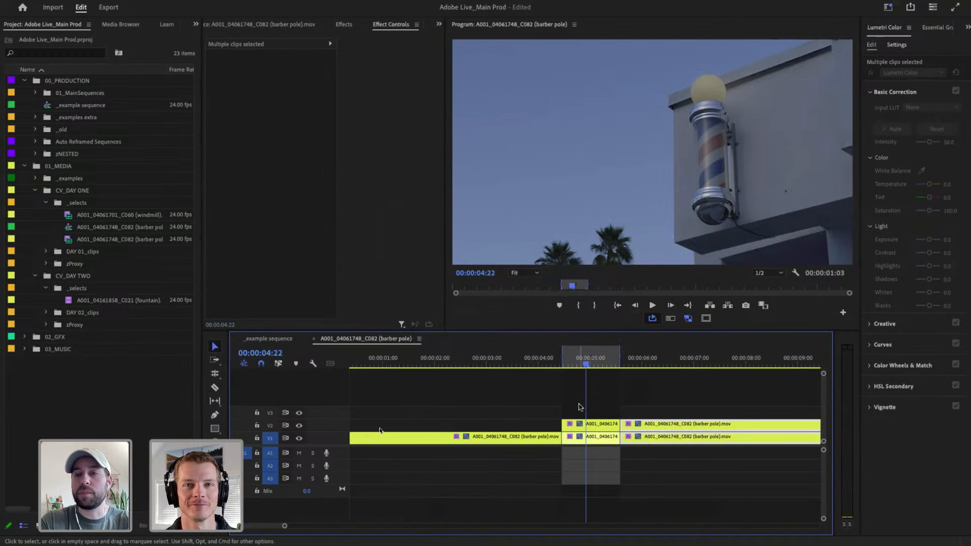
Step: Copy the V1 clip preceding the marked range to V3, align its end with the Out point, and trim its start to 00:00:05:09
{"action": "left_click", "coordinate": [529, 438]}
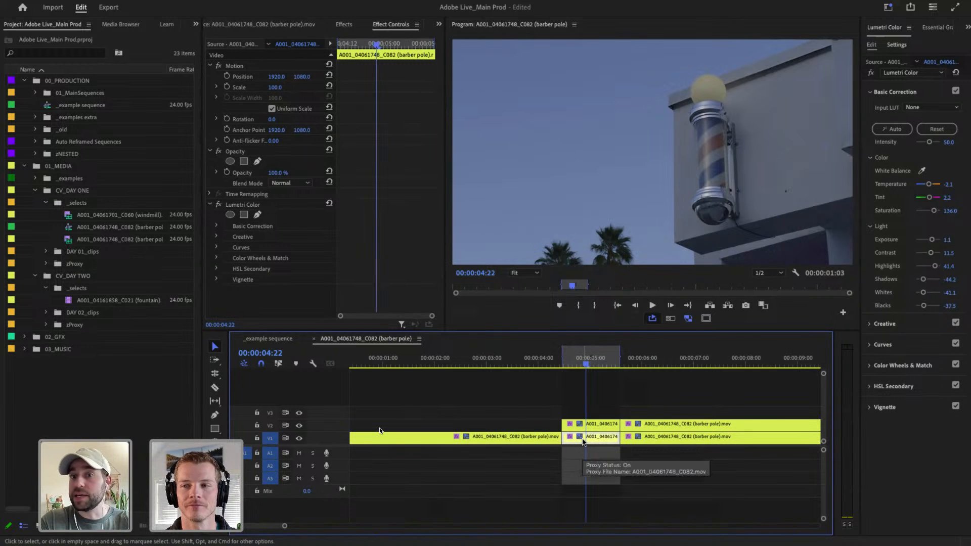
{"action": "left_click", "coordinate": [540, 440]}
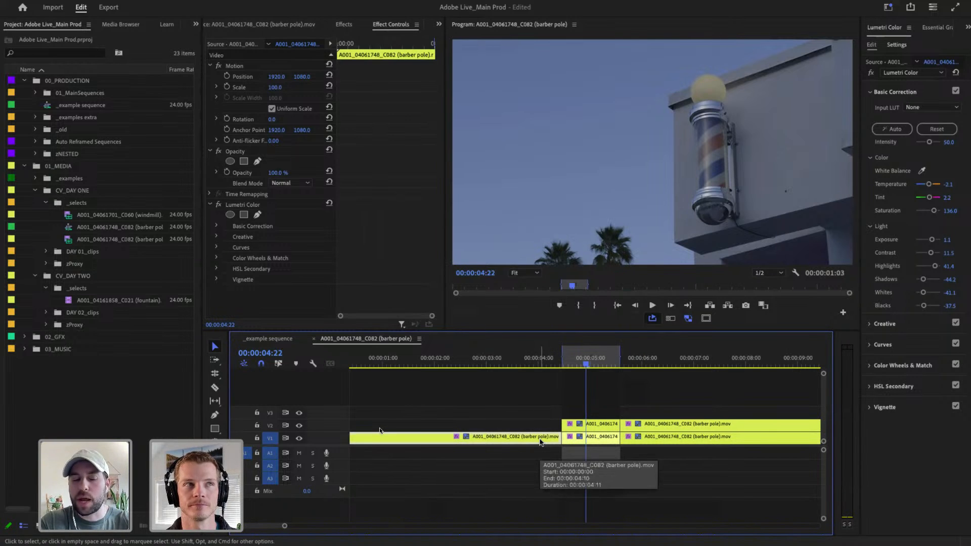
{"action": "left_click_drag", "start_coordinate": [540, 442], "coordinate": [544, 412]}
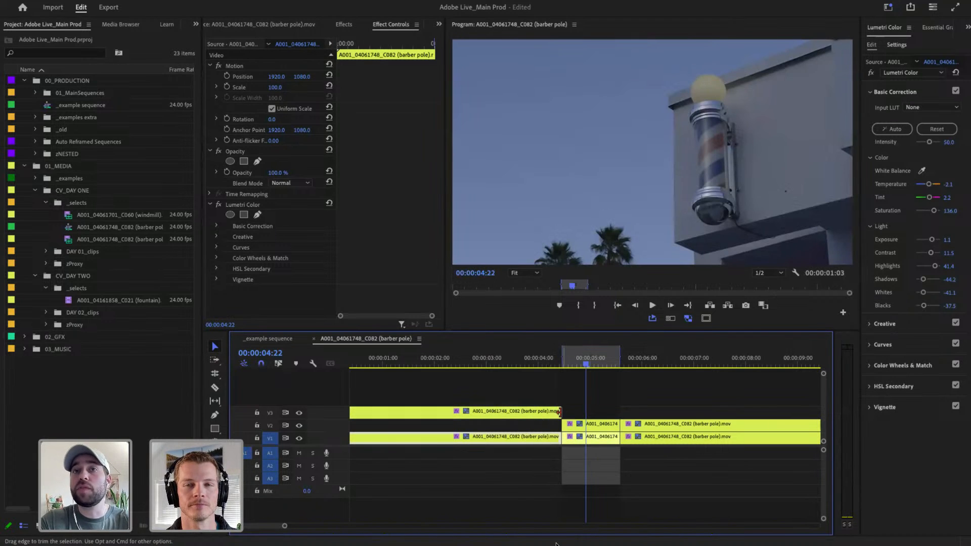
{"action": "left_click_drag", "start_coordinate": [547, 412], "coordinate": [582, 410]}
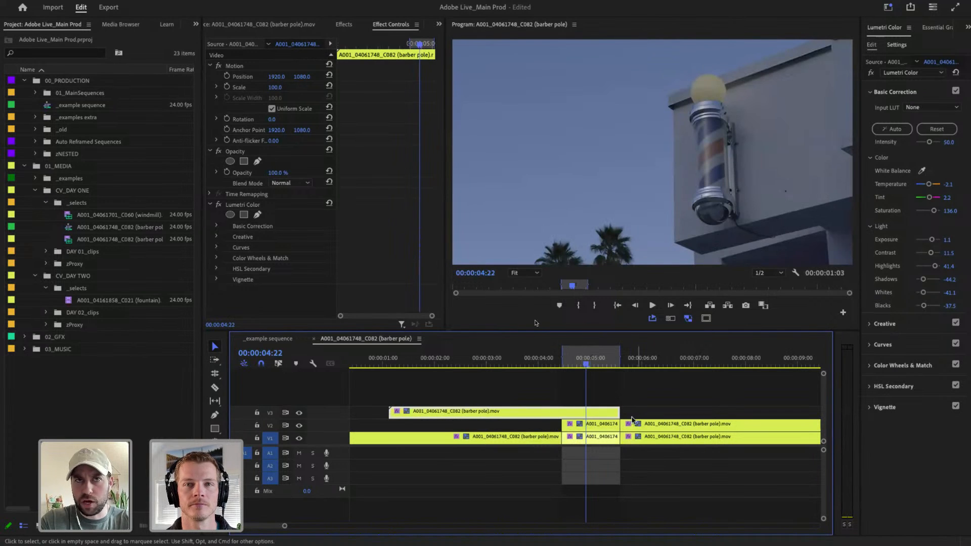
{"action": "left_click_drag", "start_coordinate": [406, 411], "coordinate": [612, 412]}
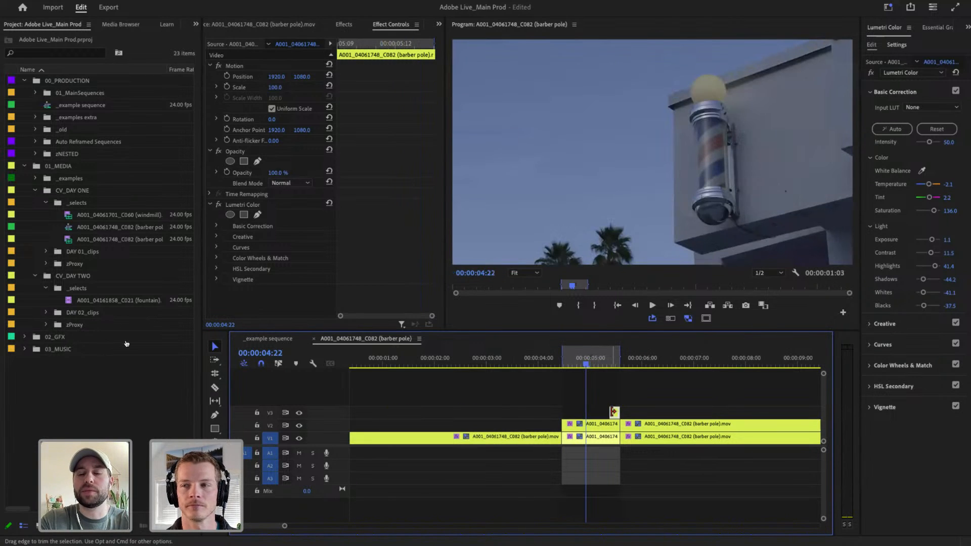
Step: Apply the default Cross Dissolve transition to the start of the short V3 clip
{"action": "left_click", "coordinate": [609, 360]}
{"action": "key", "text": "="}
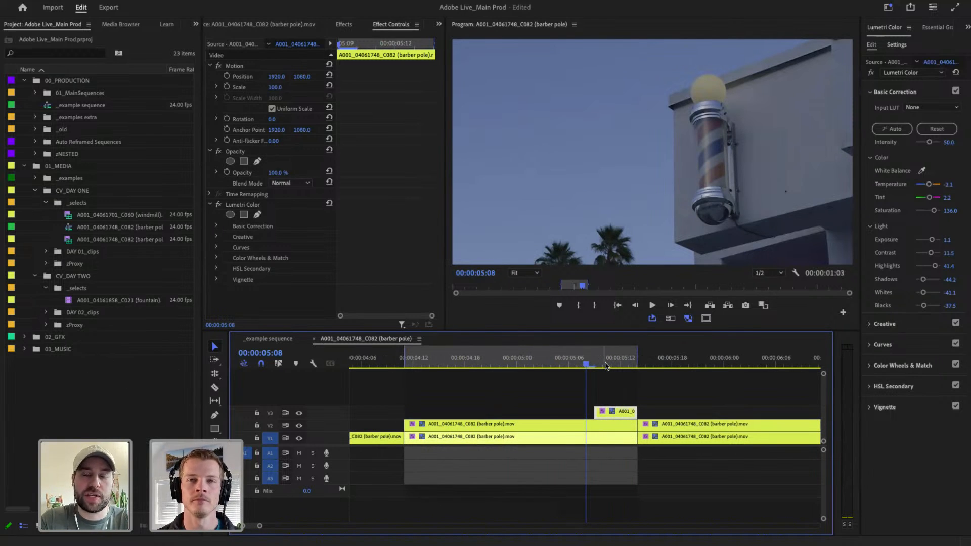
{"action": "left_click", "coordinate": [597, 413]}
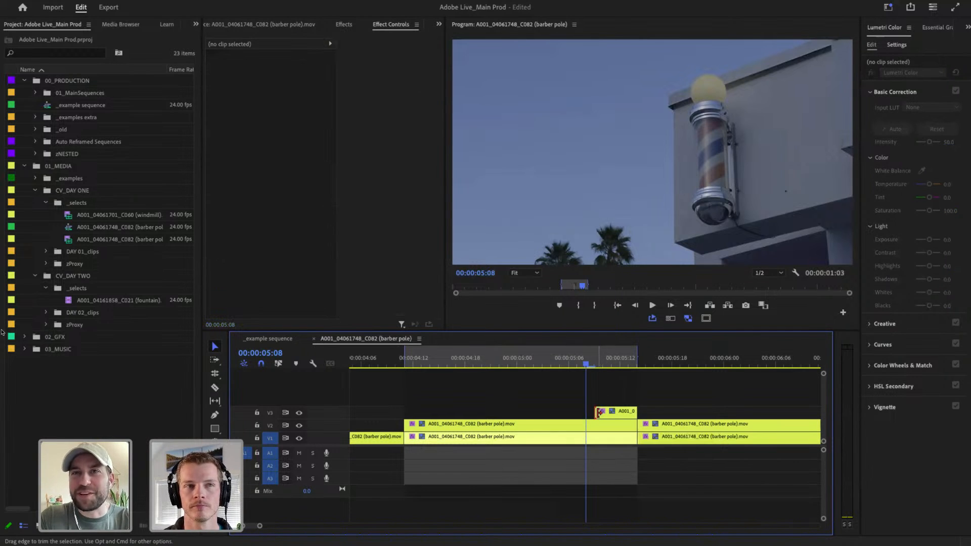
{"action": "right_click", "coordinate": [598, 414]}
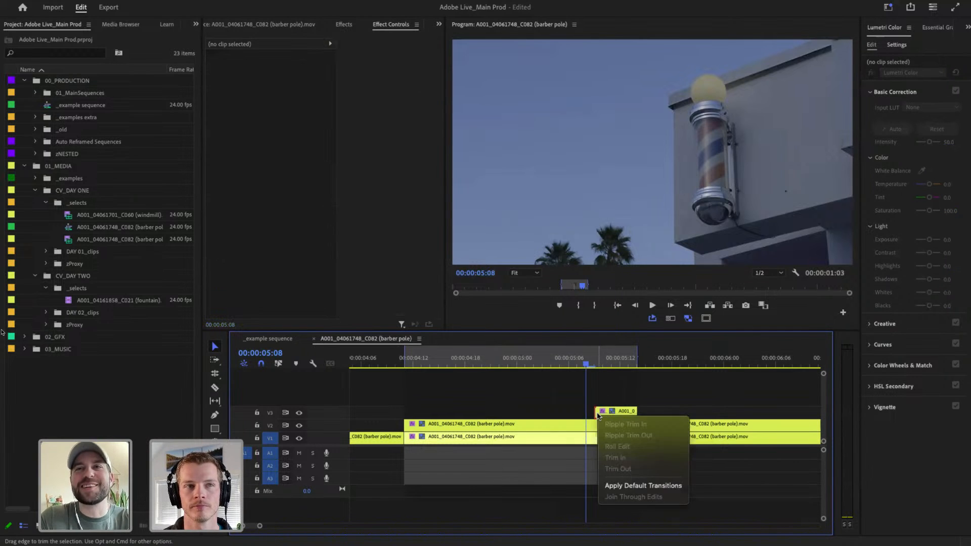
{"action": "left_click", "coordinate": [643, 487]}
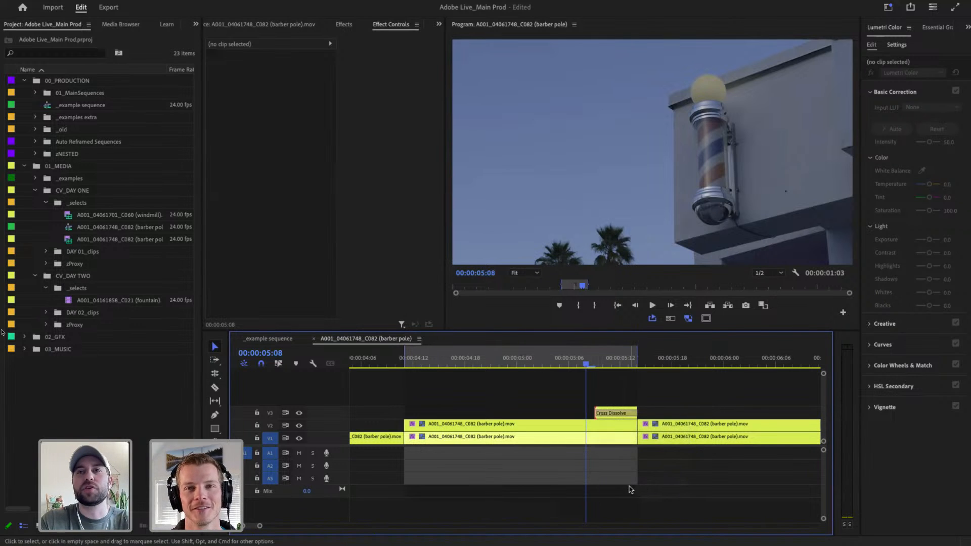
Step: Play the marked range from 00:00:05:06 through the Cross Dissolve to review how the loop blends
{"action": "left_click_drag", "start_coordinate": [576, 360], "coordinate": [570, 365]}
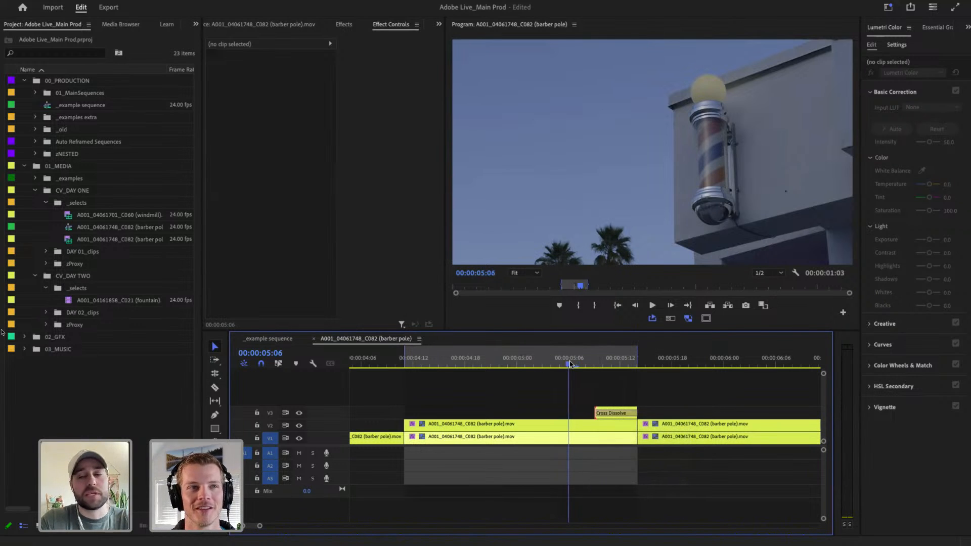
{"action": "key", "text": "space"}
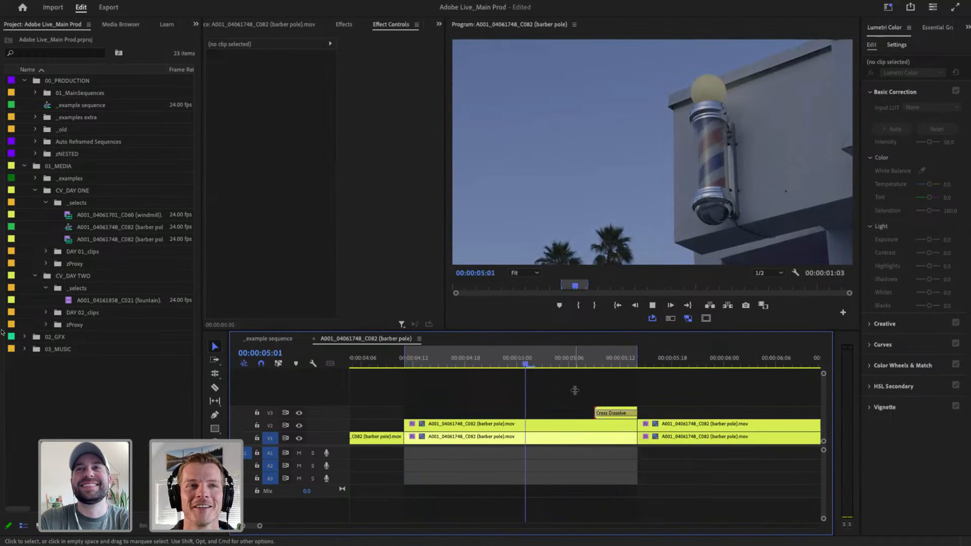
{"action": "left_click", "coordinate": [570, 365]}
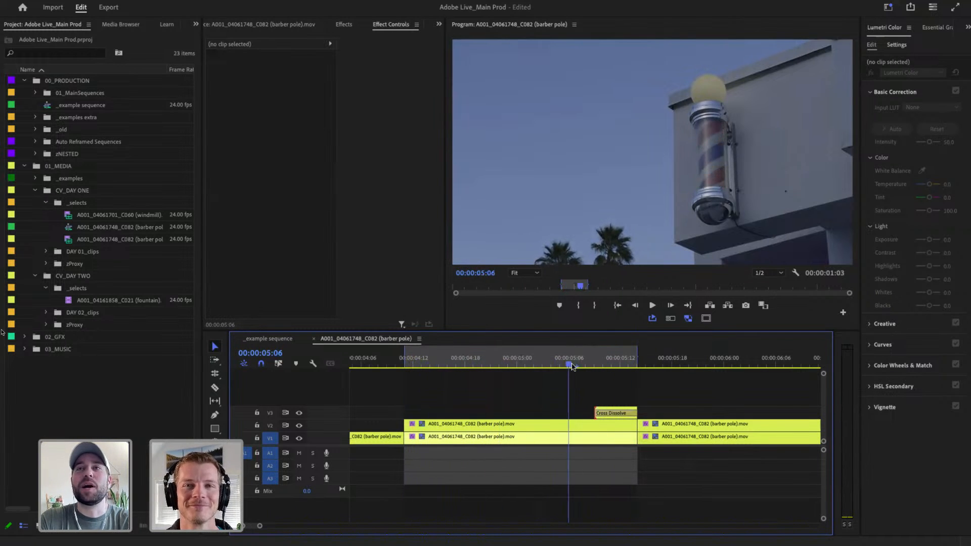
{"action": "key", "text": "space"}
{"action": "key", "text": "space"}
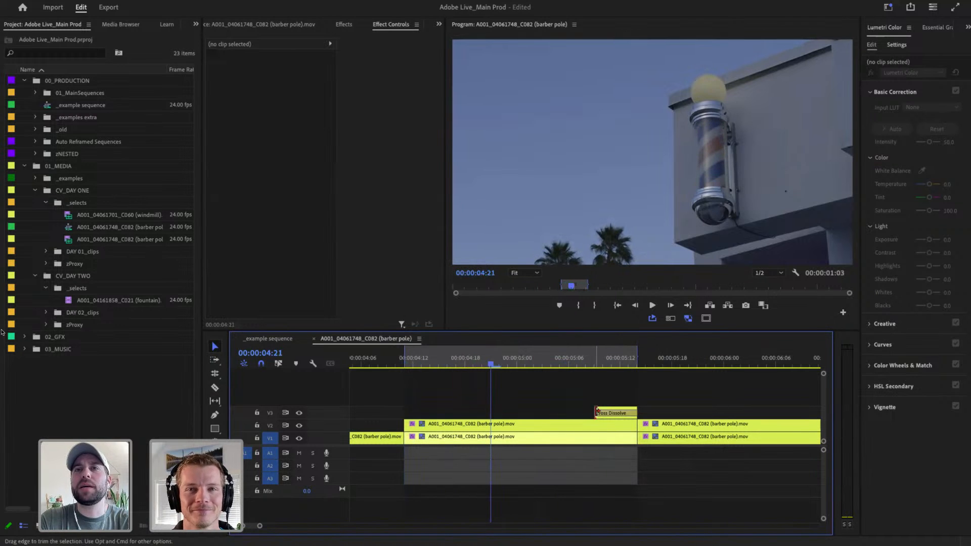
Step: Trim the start of the short V3 dissolve clip to 00:00:05:11 and play the loop from there
{"action": "left_click_drag", "start_coordinate": [598, 412], "coordinate": [616, 411]}
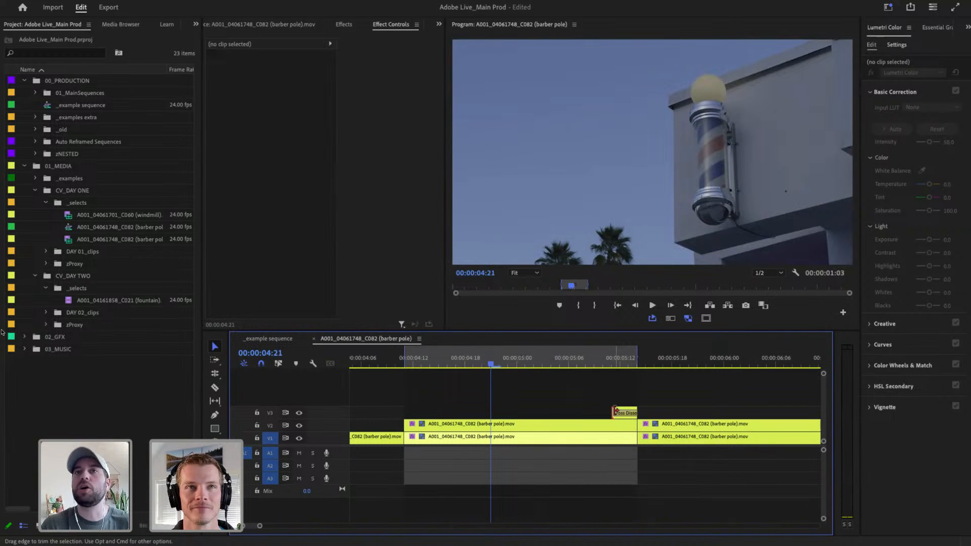
{"action": "left_click", "coordinate": [610, 362]}
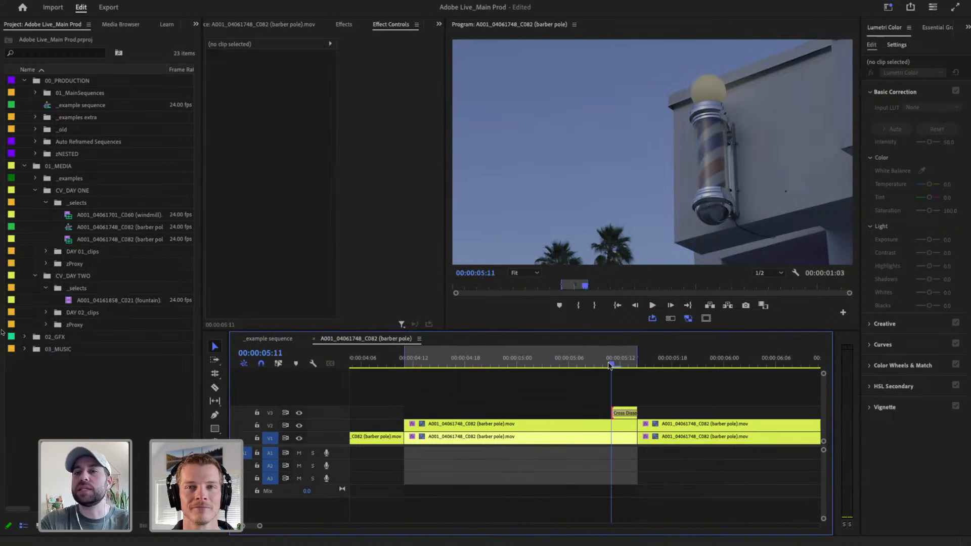
{"action": "key", "text": "space"}
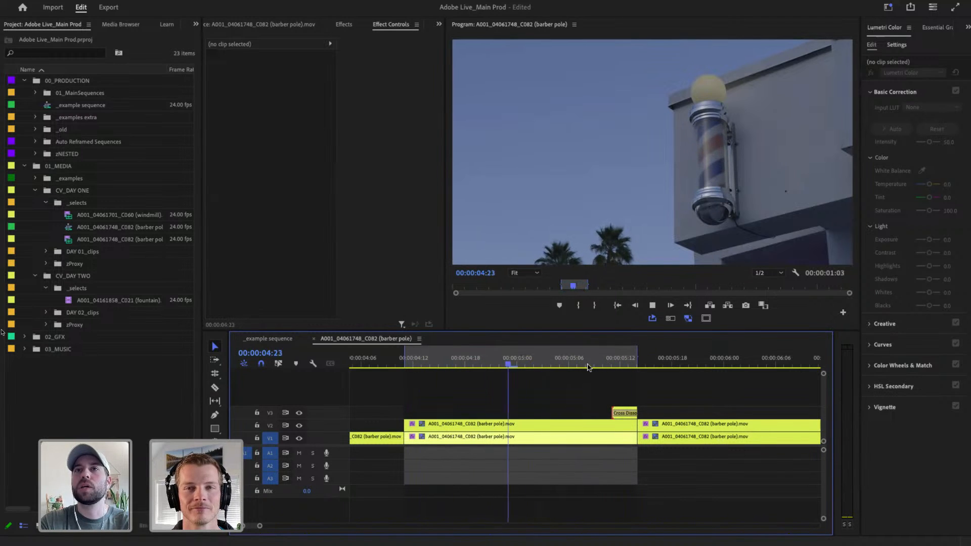
{"action": "left_click", "coordinate": [541, 358]}
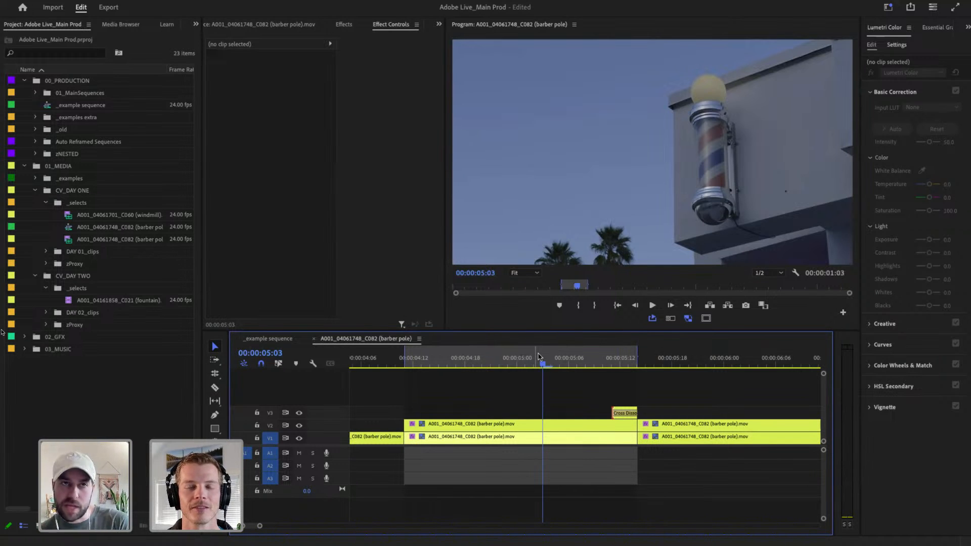
Step: Open the barber post_16x9 sequence from the _examples extra bin and play its finished loop
{"action": "left_click", "coordinate": [36, 118]}
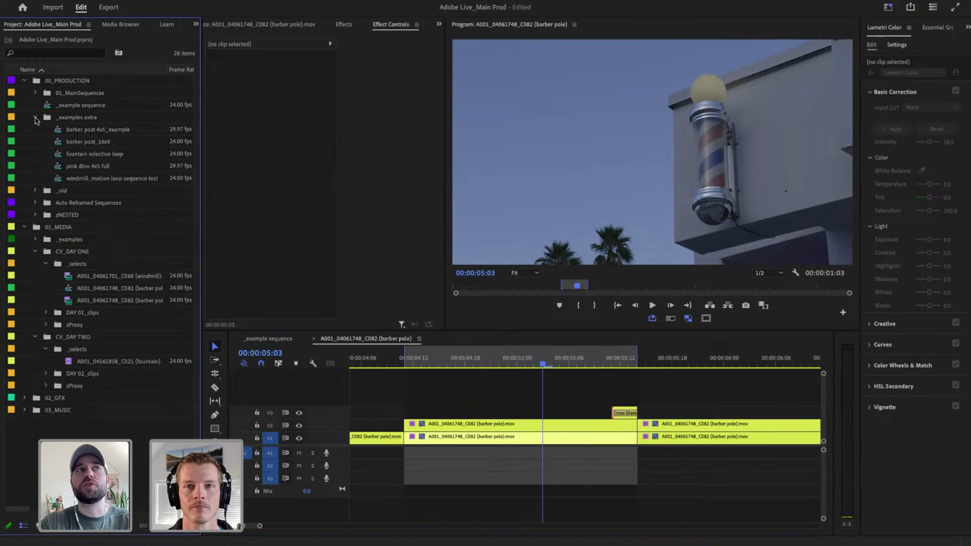
{"action": "double_click", "coordinate": [58, 143]}
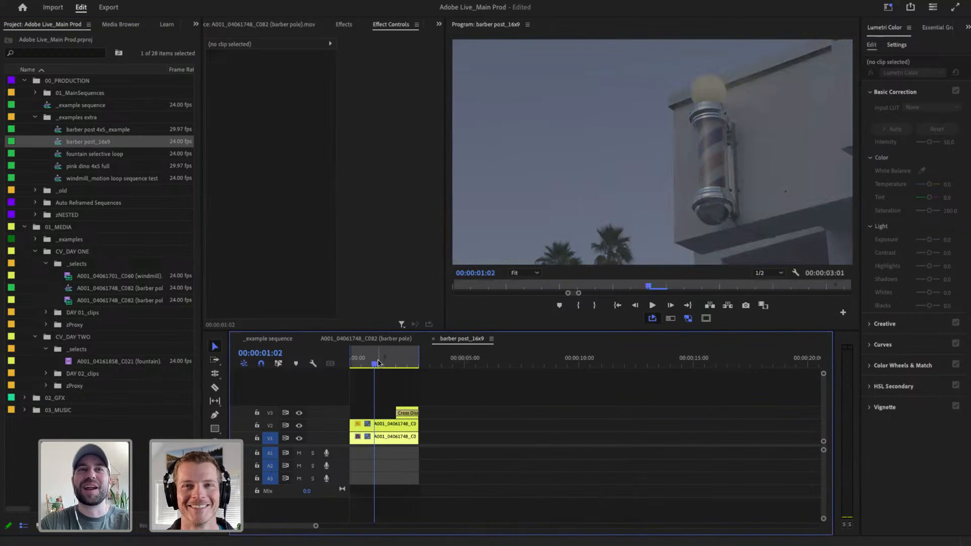
{"action": "left_click", "coordinate": [371, 364]}
{"action": "key", "text": "space"}
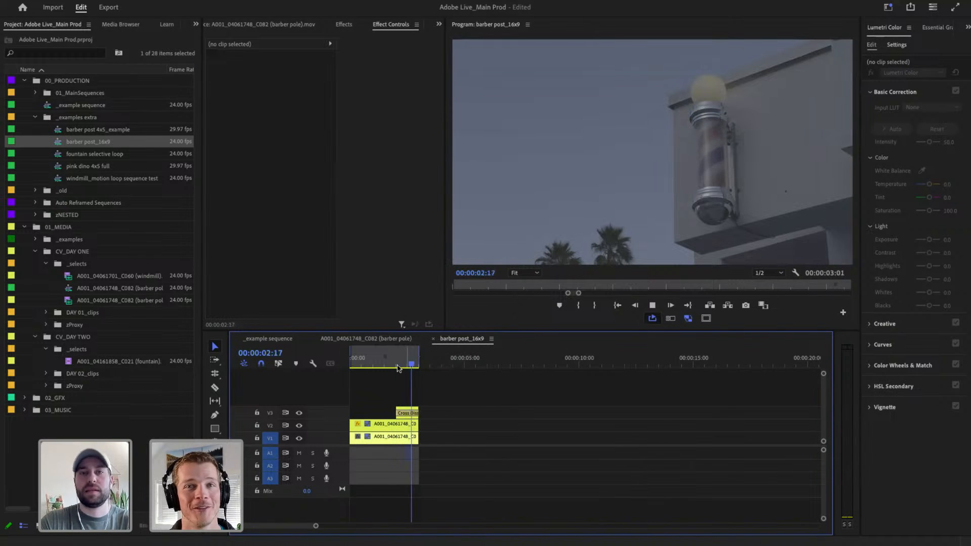
{"action": "key", "text": "space"}
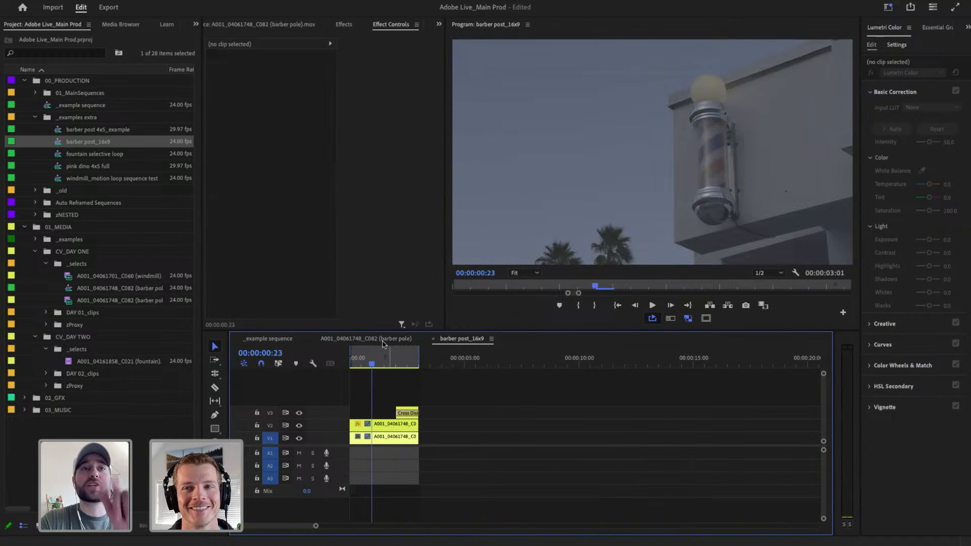
Step: Return to the A001_04061748_C082 (barber pole) sequence and delete the short dissolve clip from V3
{"action": "left_click", "coordinate": [382, 340]}
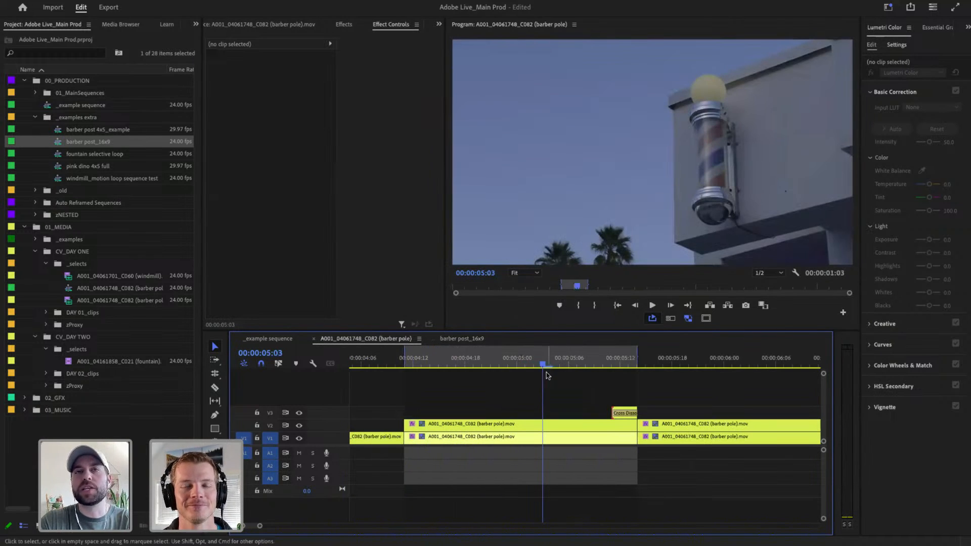
{"action": "mouse_move", "coordinate": [545, 364]}
{"action": "left_mouse_down"}
{"action": "mouse_move", "coordinate": [595, 365]}
{"action": "mouse_move", "coordinate": [478, 368]}
{"action": "mouse_move", "coordinate": [560, 353]}
{"action": "mouse_move", "coordinate": [534, 356]}
{"action": "left_mouse_up"}
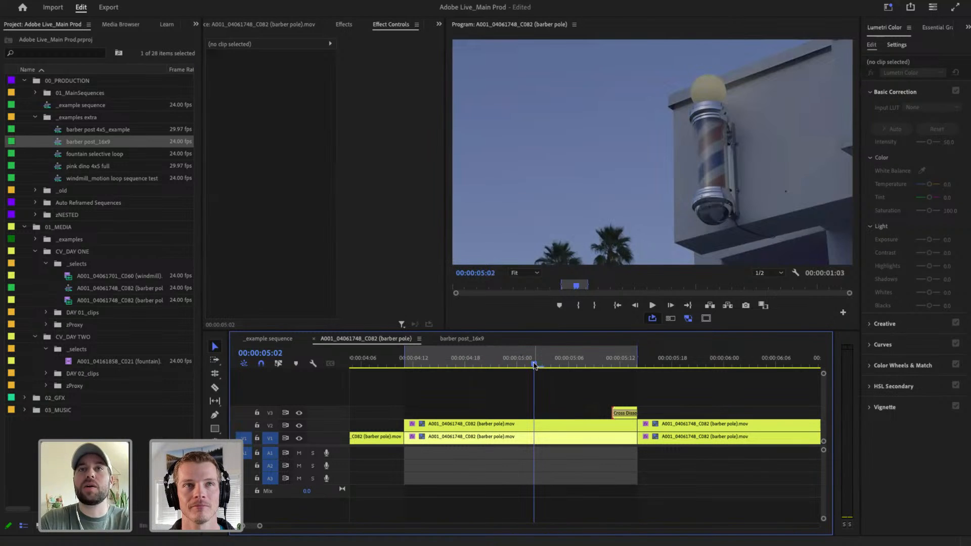
{"action": "mouse_move", "coordinate": [534, 365]}
{"action": "left_mouse_down"}
{"action": "mouse_move", "coordinate": [588, 364]}
{"action": "mouse_move", "coordinate": [534, 365]}
{"action": "left_mouse_up"}
{"action": "left_click_drag", "start_coordinate": [604, 394], "coordinate": [637, 412]}
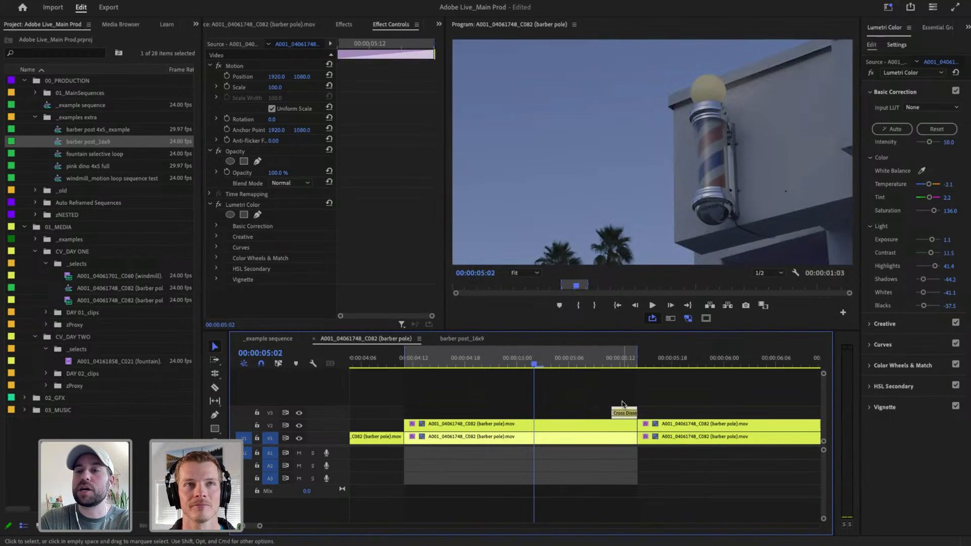
{"action": "left_click", "coordinate": [613, 361]}
{"action": "left_click_drag", "start_coordinate": [613, 360], "coordinate": [626, 360]}
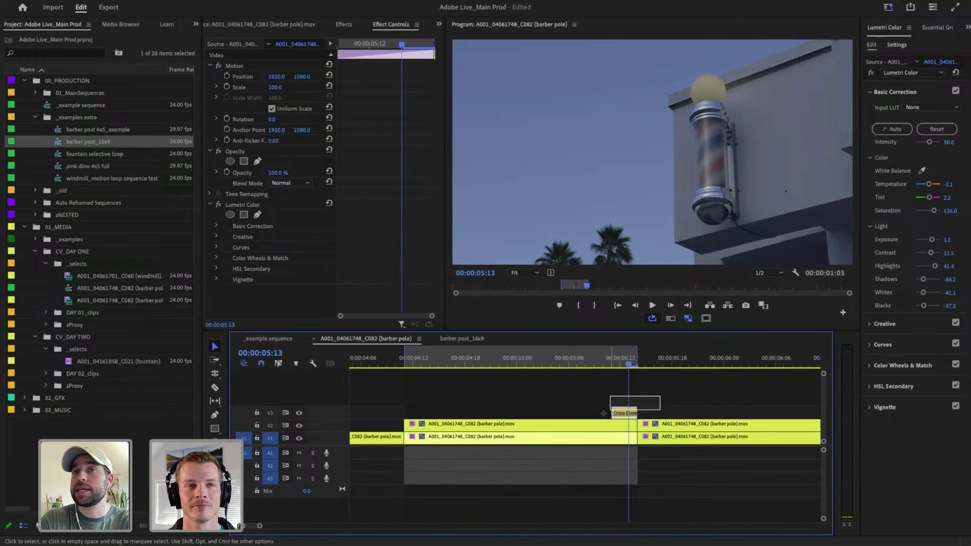
{"action": "key", "text": "Delete"}
Step: At 00:00:05:05, draw a closed freeform opacity mask around the barber pole and its globe on the marked V2 clip
{"action": "mouse_move", "coordinate": [557, 364]}
{"action": "left_mouse_down"}
{"action": "mouse_move", "coordinate": [492, 365]}
{"action": "mouse_move", "coordinate": [559, 364]}
{"action": "left_mouse_up"}
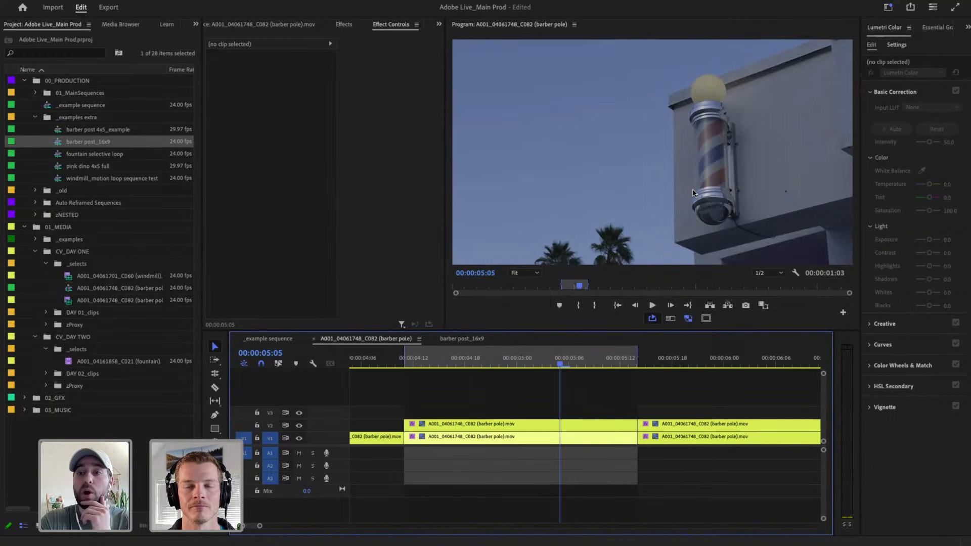
{"action": "left_click", "coordinate": [572, 429]}
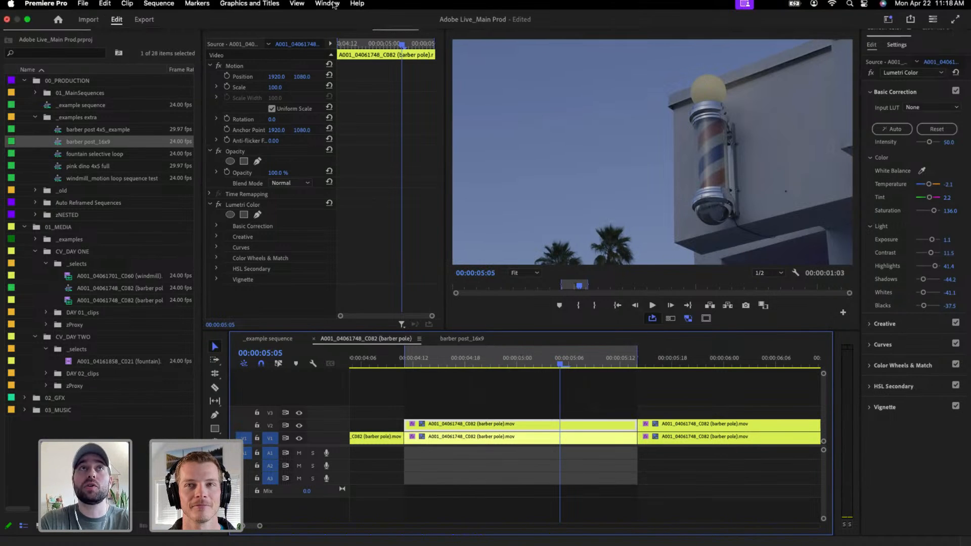
{"action": "left_click", "coordinate": [327, 3]}
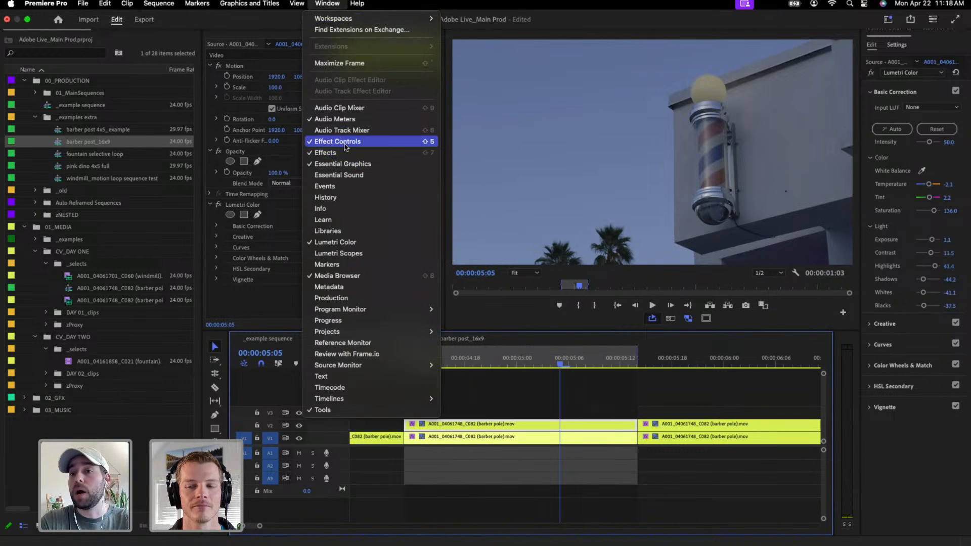
{"action": "left_click", "coordinate": [330, 5]}
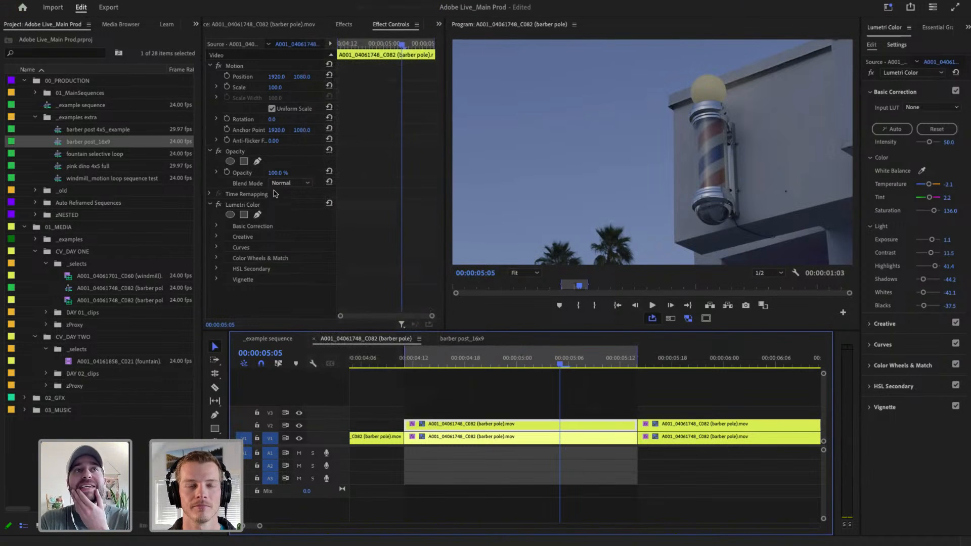
{"action": "left_click", "coordinate": [258, 162]}
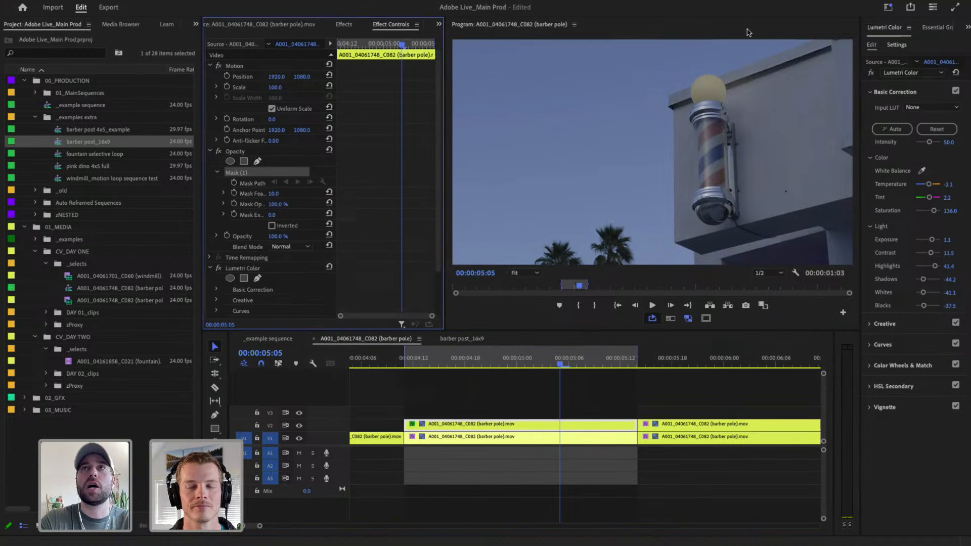
{"action": "left_click", "coordinate": [732, 80]}
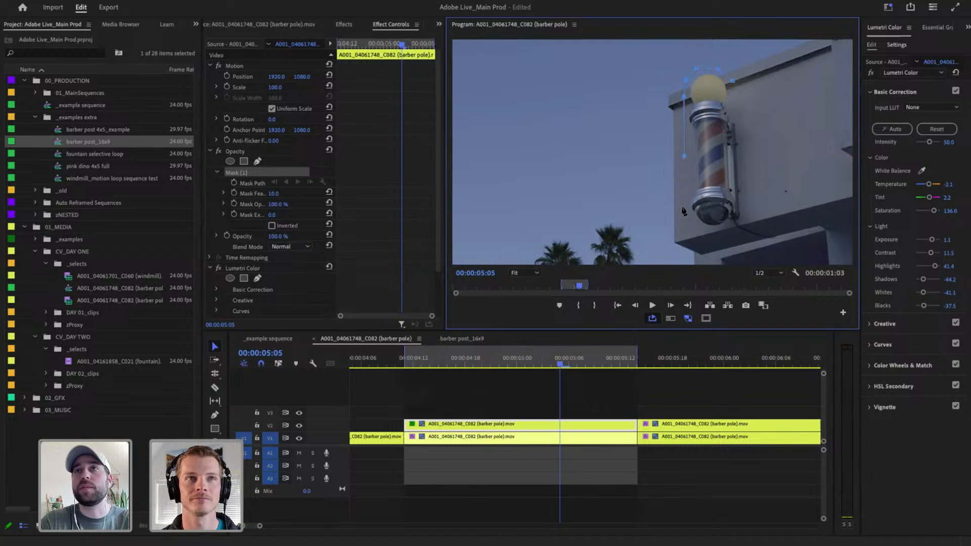
{"action": "left_click", "coordinate": [690, 224]}
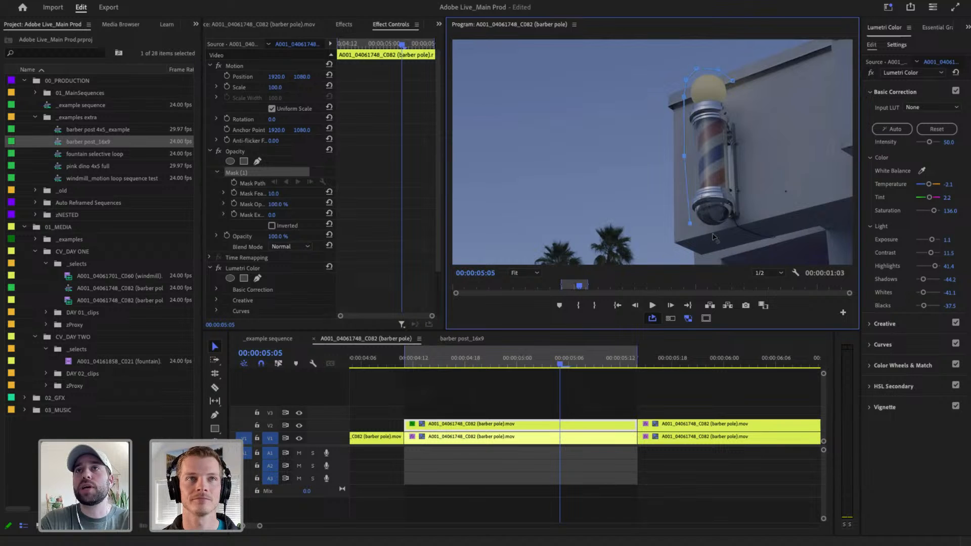
{"action": "left_click", "coordinate": [739, 226]}
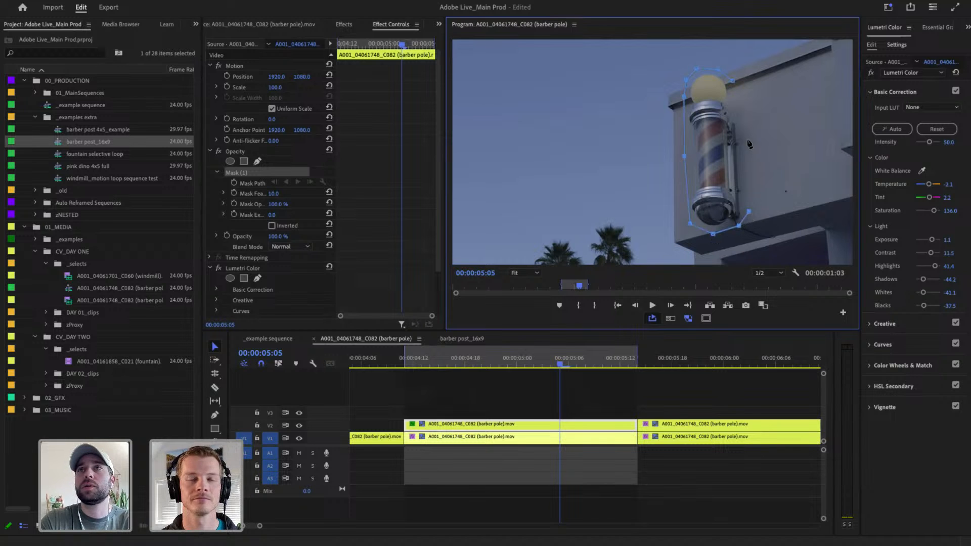
{"action": "left_click", "coordinate": [741, 115]}
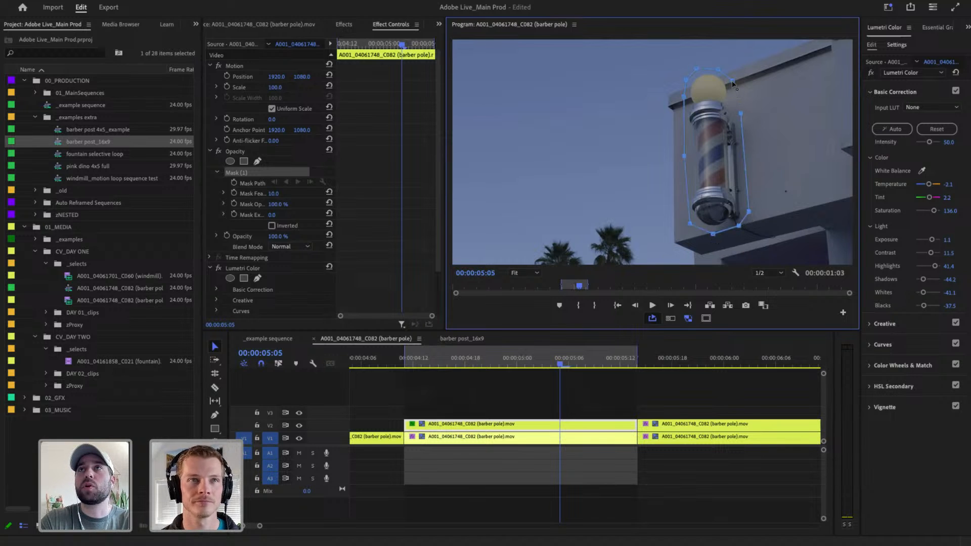
{"action": "left_click", "coordinate": [733, 82]}
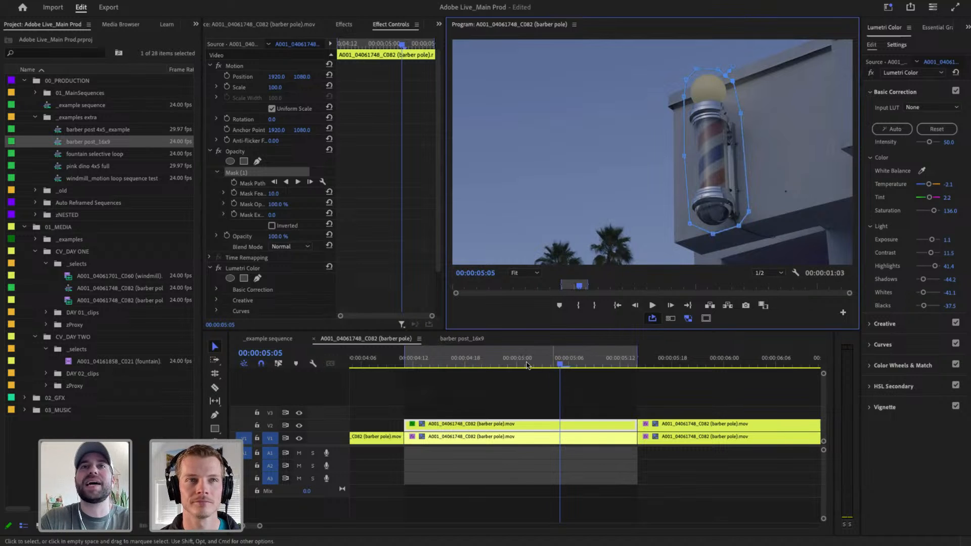
Step: Deselect the masked V2 clip and play the marked range to review the masked loop
{"action": "left_click_drag", "start_coordinate": [529, 364], "coordinate": [504, 360]}
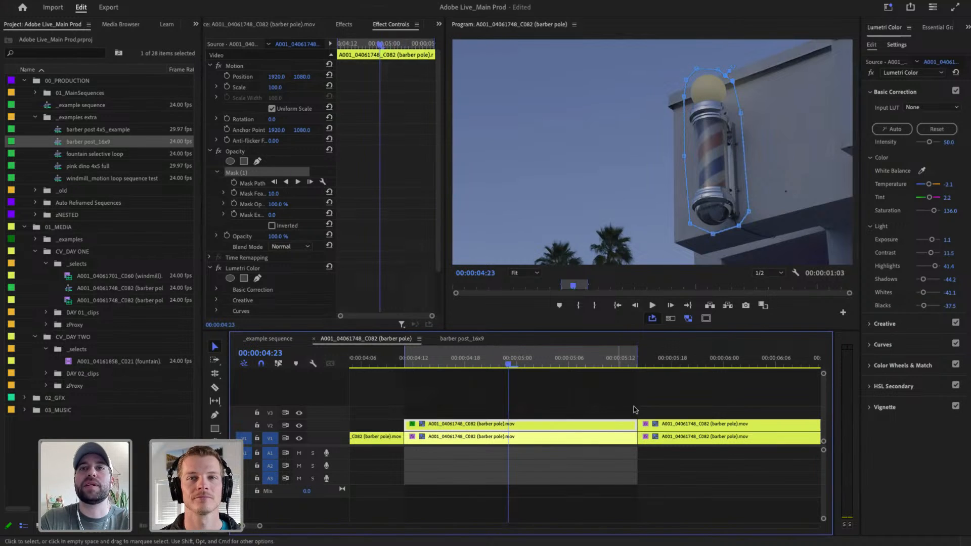
{"action": "left_click", "coordinate": [681, 417]}
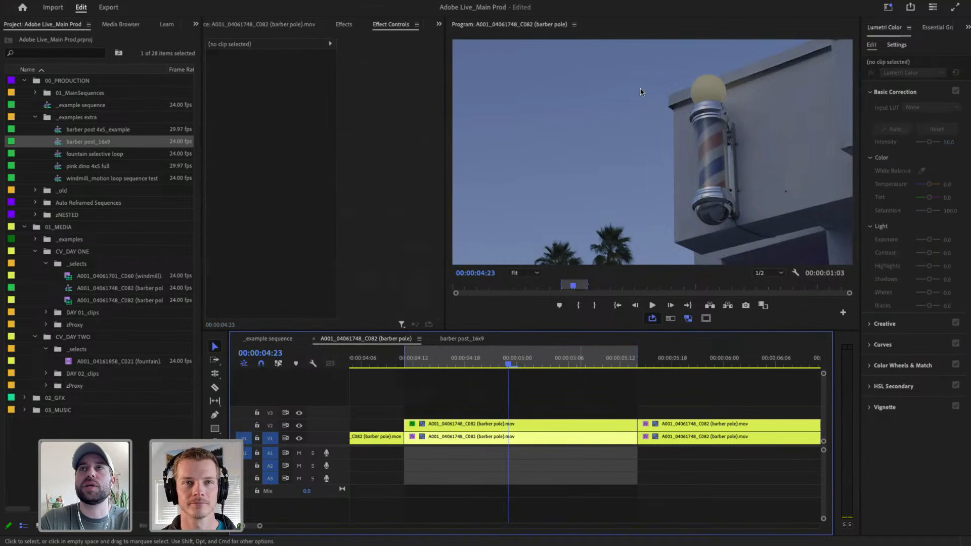
{"action": "left_click", "coordinate": [440, 362]}
{"action": "key", "text": "space"}
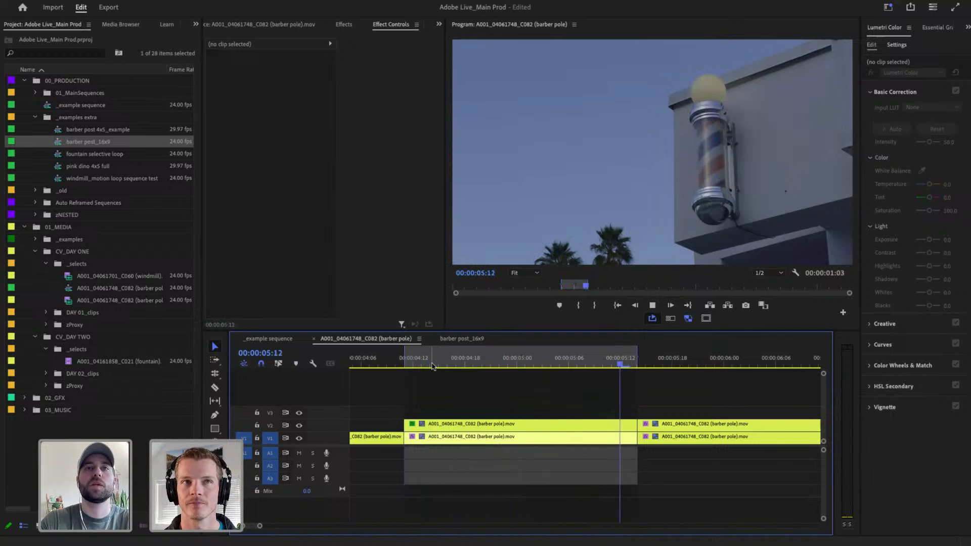
{"action": "key", "text": "space"}
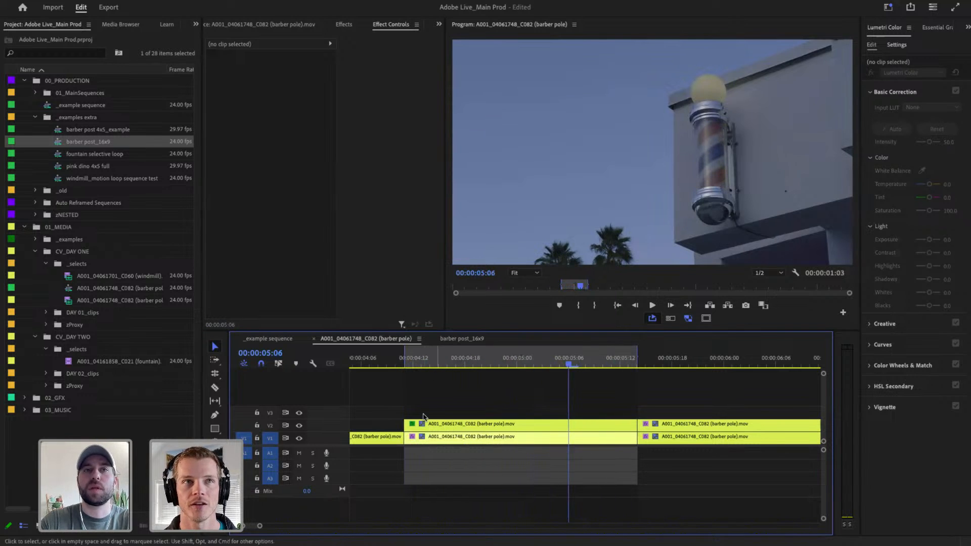
Step: Extend the start of the masked V2 barber pole clip back to 00:00:04:09
{"action": "left_click_drag", "start_coordinate": [251, 529], "coordinate": [250, 529]}
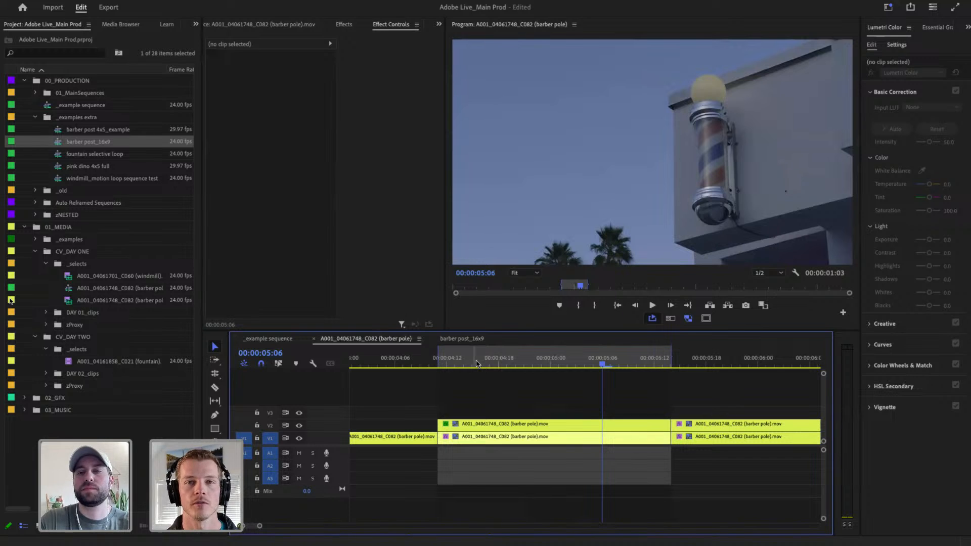
{"action": "left_click_drag", "start_coordinate": [477, 363], "coordinate": [464, 363]}
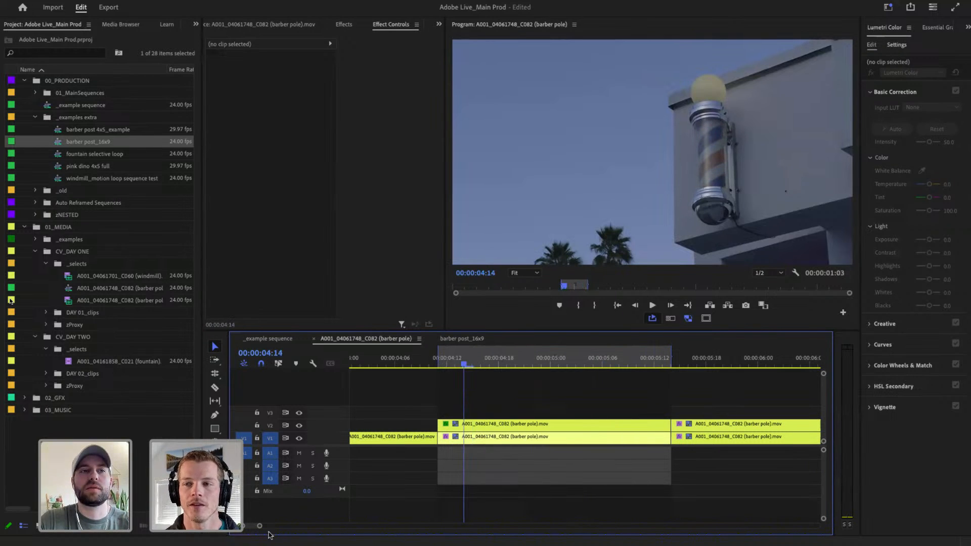
{"action": "left_click_drag", "start_coordinate": [248, 527], "coordinate": [248, 527]}
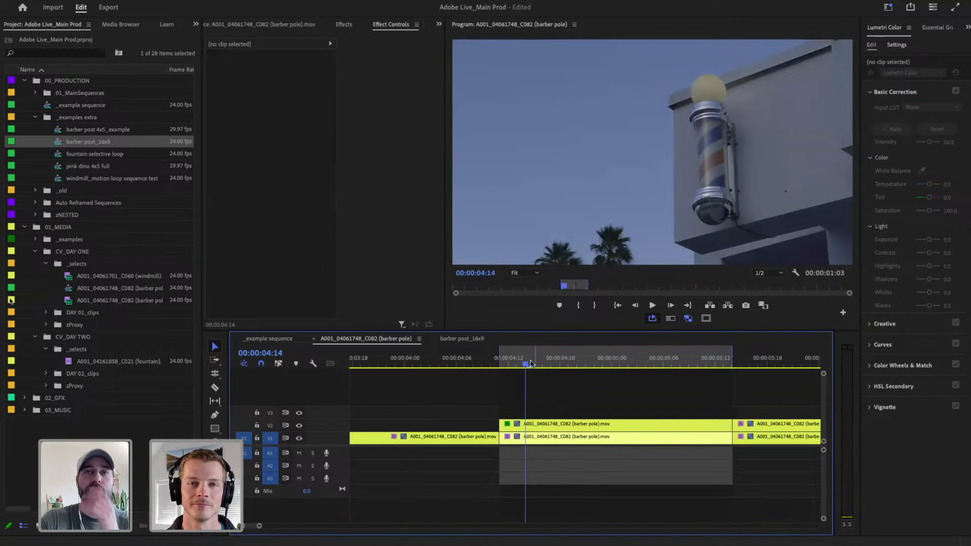
{"action": "left_click_drag", "start_coordinate": [527, 364], "coordinate": [482, 364]}
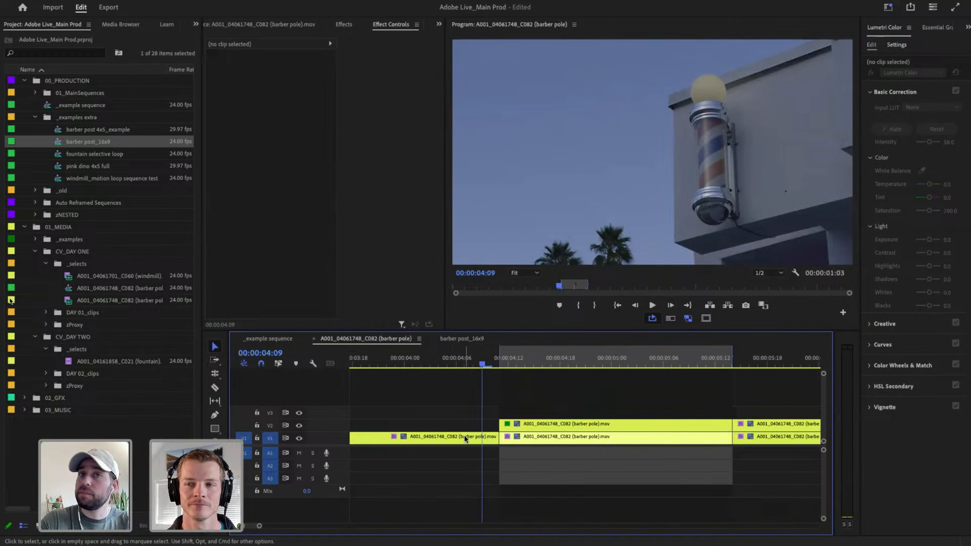
{"action": "left_click", "coordinate": [466, 438]}
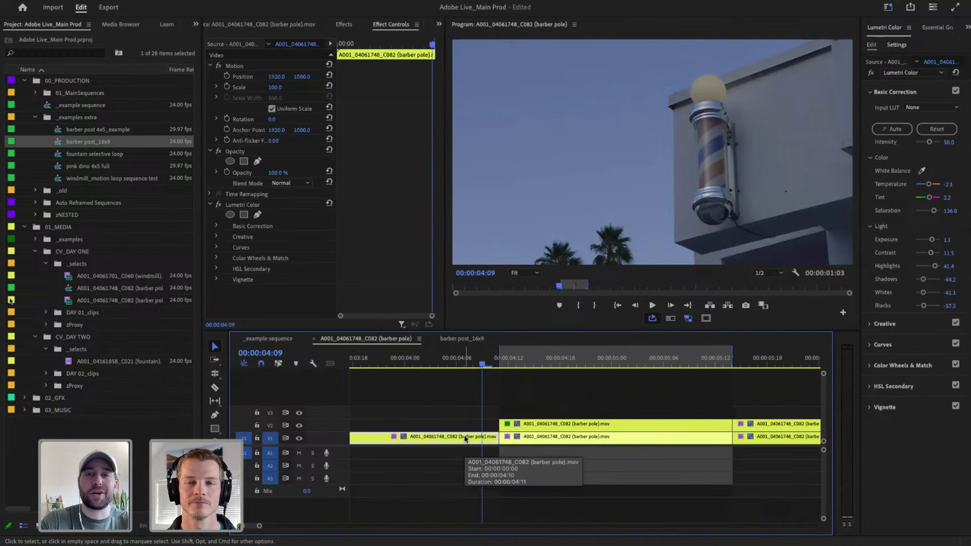
{"action": "left_click", "coordinate": [550, 425]}
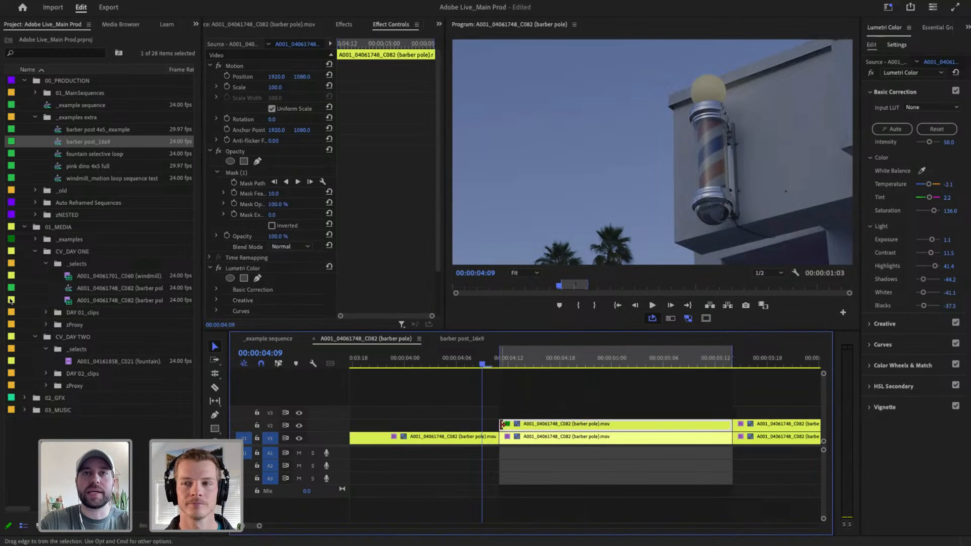
{"action": "left_click_drag", "start_coordinate": [502, 425], "coordinate": [484, 425]}
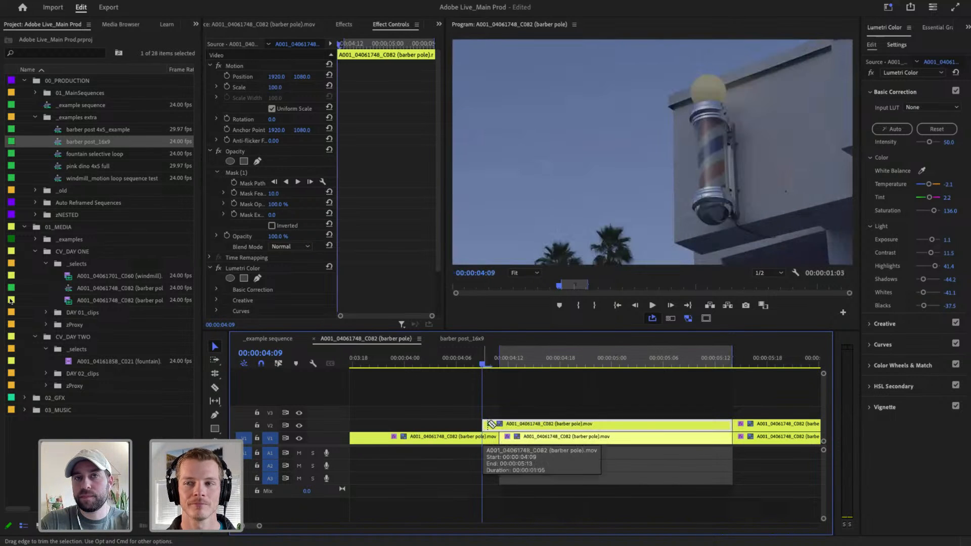
Step: Split the extended V2 clip with the Razor at the start of the marked range, and return to the Selection tool
{"action": "key", "text": "c"}
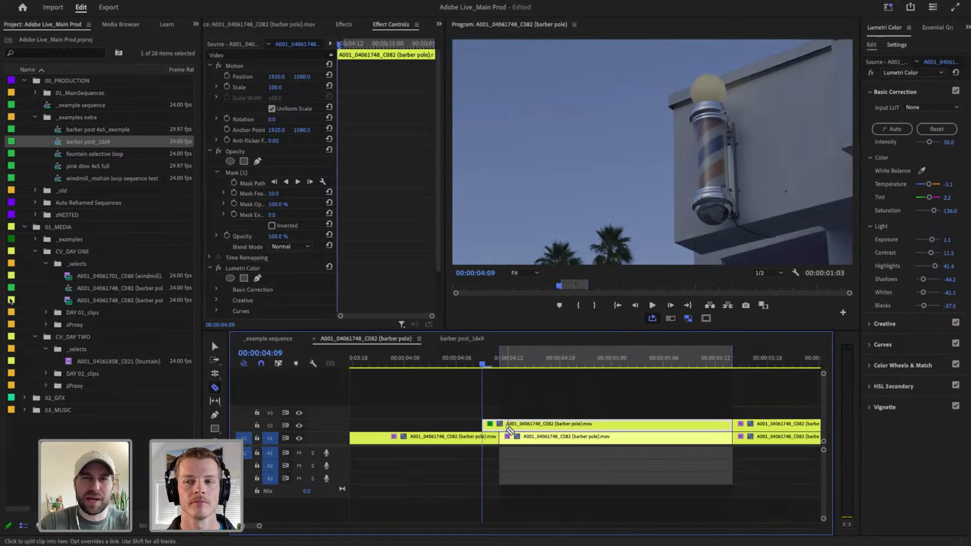
{"action": "scroll", "coordinate": [510, 431], "scroll_direction": "down", "scroll_amount": 1}
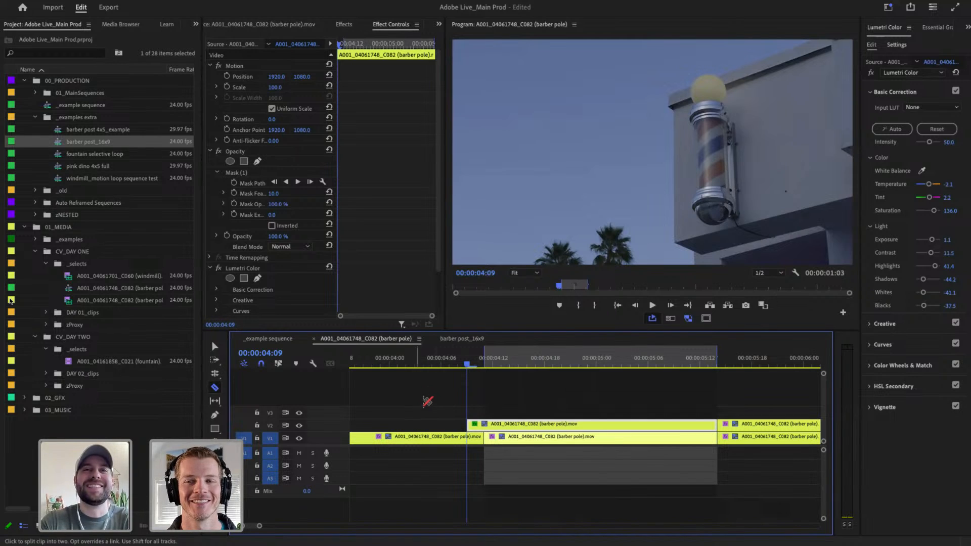
{"action": "left_click", "coordinate": [485, 425]}
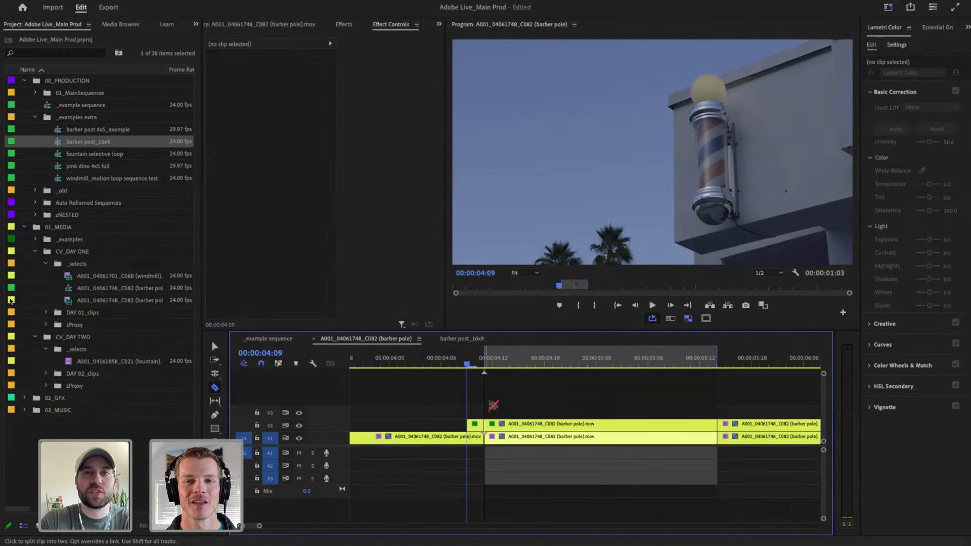
{"action": "key", "text": "v"}
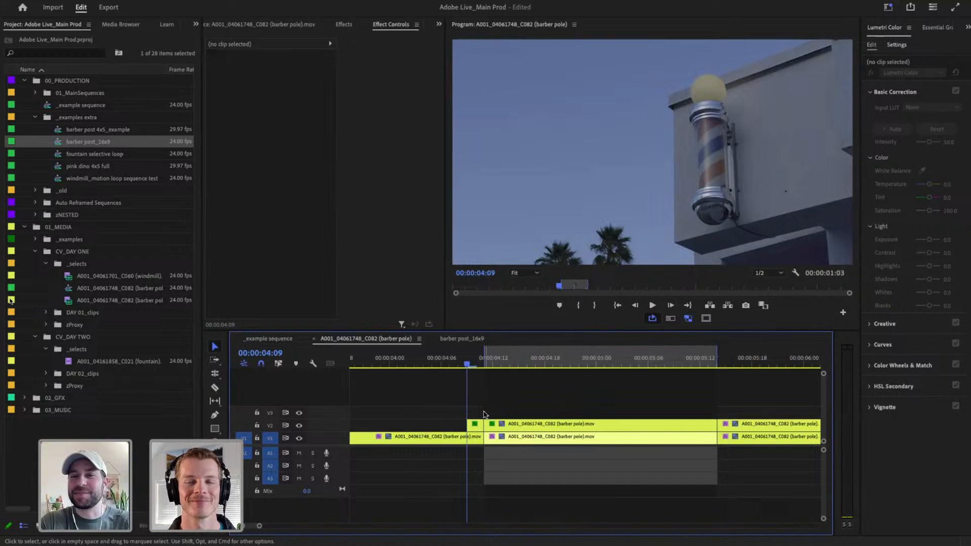
Step: Move the short piece split from V2 up to V3, ending at the end of the marked range
{"action": "mouse_move", "coordinate": [478, 429]}
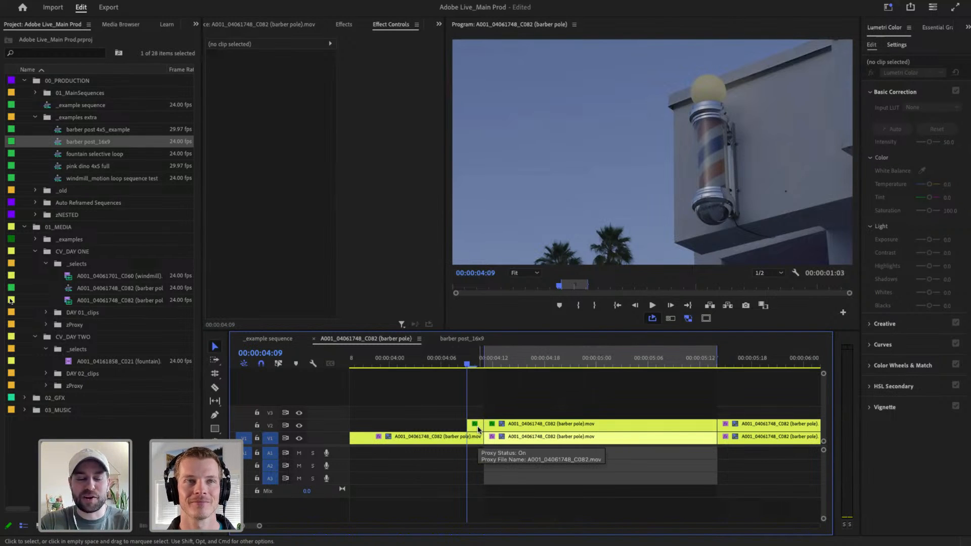
{"action": "left_click", "coordinate": [478, 430]}
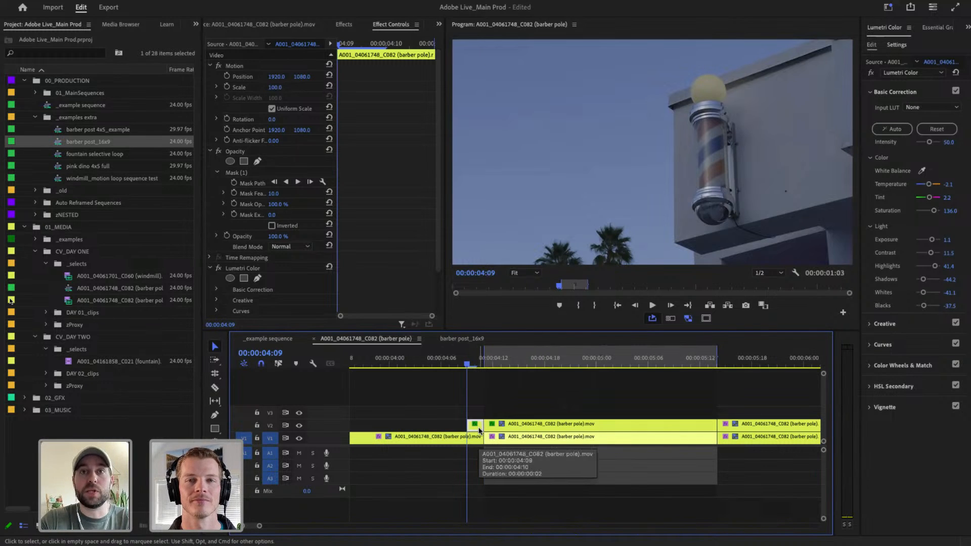
{"action": "left_click_drag", "start_coordinate": [480, 430], "coordinate": [480, 419]}
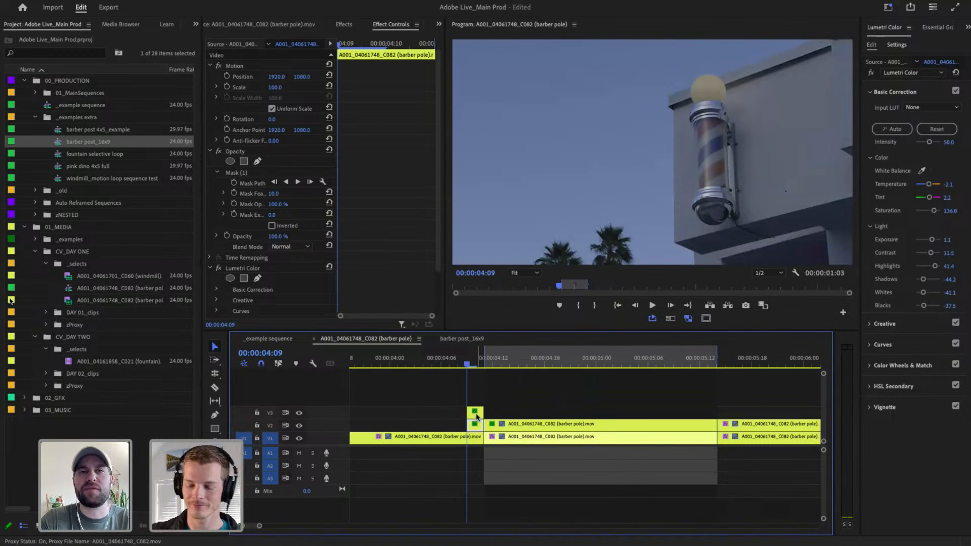
{"action": "left_click_drag", "start_coordinate": [476, 417], "coordinate": [721, 419]}
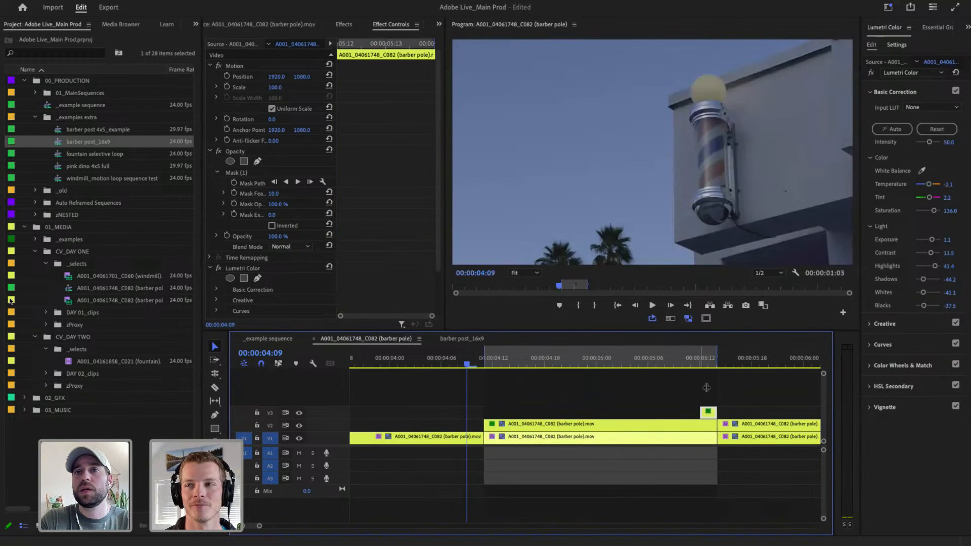
Step: Apply the default Cross Dissolve to the start of the short V3 clip and play the loop's end
{"action": "left_click", "coordinate": [709, 361]}
{"action": "left_click", "coordinate": [704, 412]}
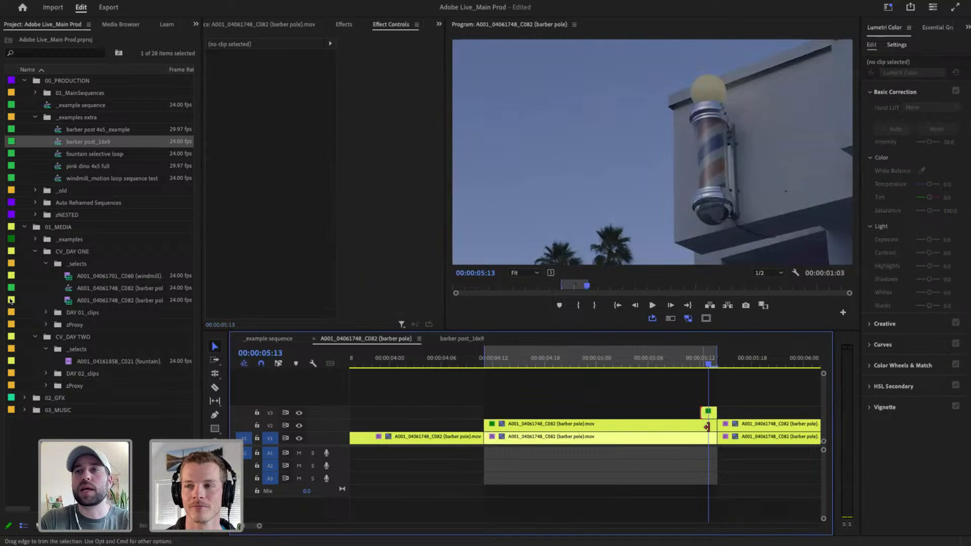
{"action": "right_click", "coordinate": [705, 410]}
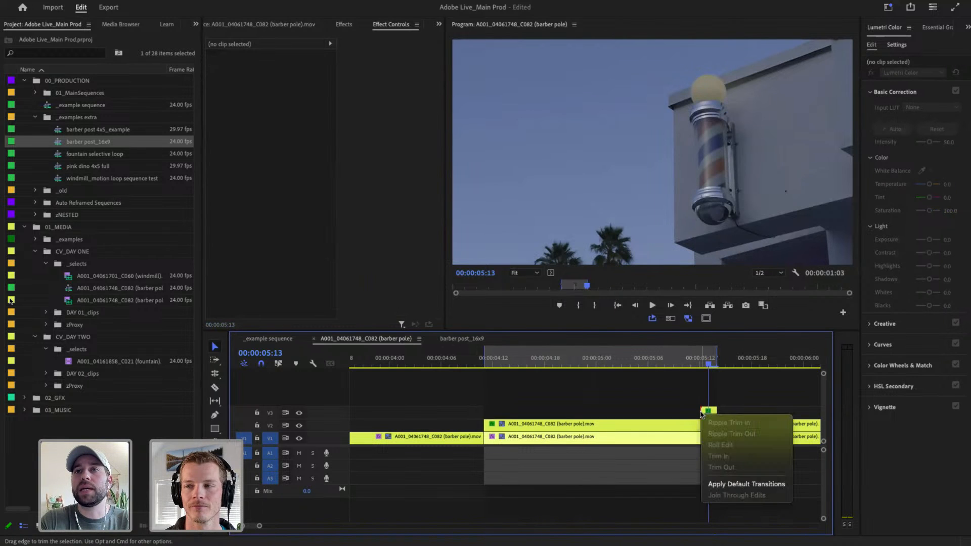
{"action": "left_click", "coordinate": [730, 484]}
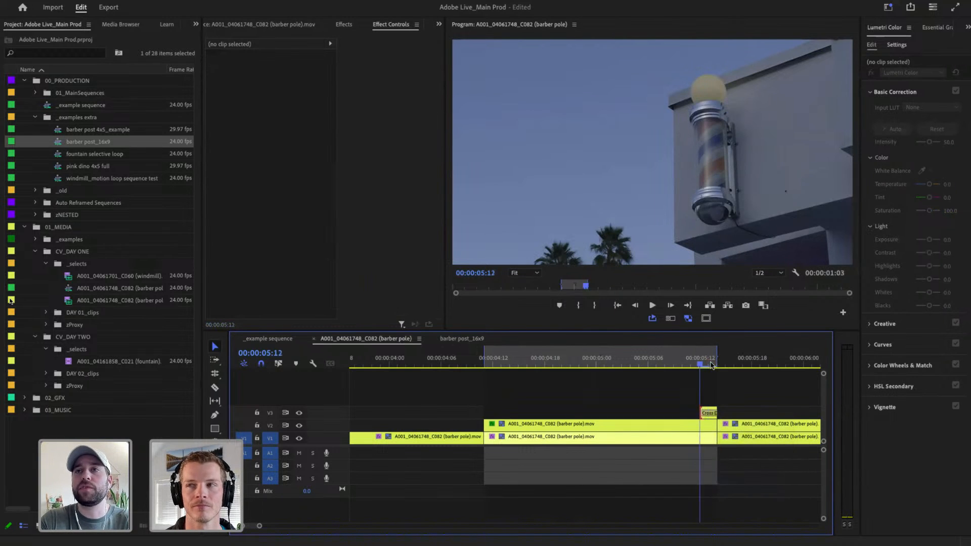
{"action": "left_click", "coordinate": [683, 362]}
{"action": "key", "text": "space"}
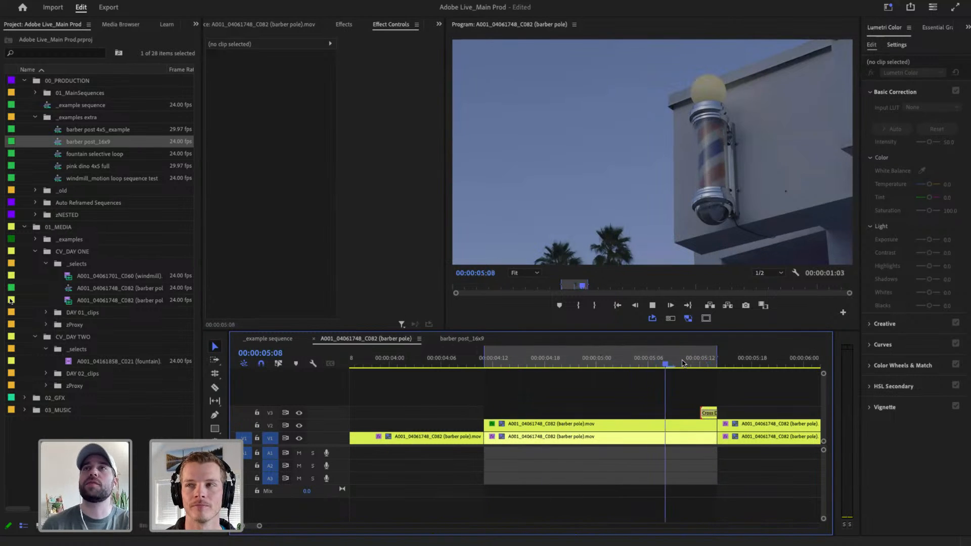
Step: Switch to the barber post_16x9 sequence and play its finished loop for comparison
{"action": "left_click", "coordinate": [462, 338]}
{"action": "left_click", "coordinate": [370, 361]}
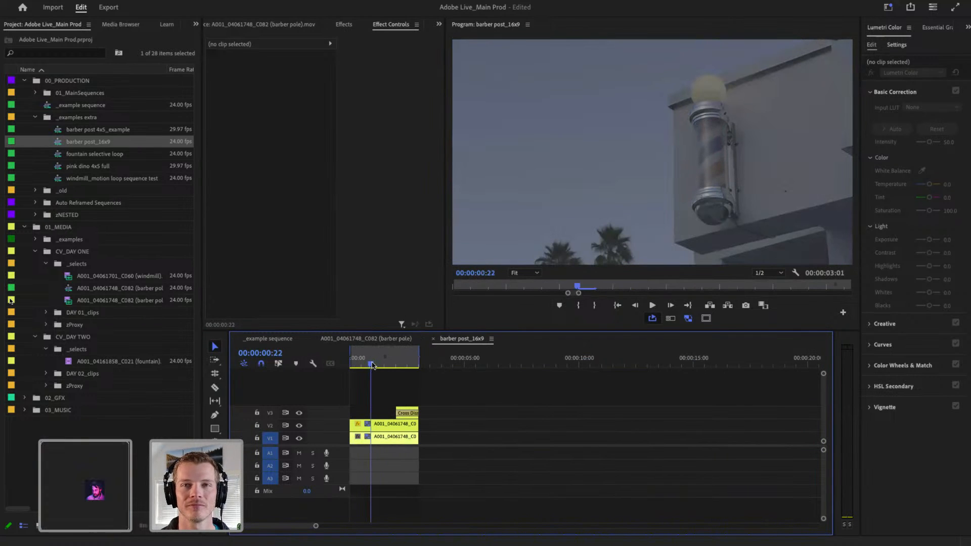
{"action": "left_click_drag", "start_coordinate": [371, 363], "coordinate": [362, 365]}
{"action": "key", "text": "space"}
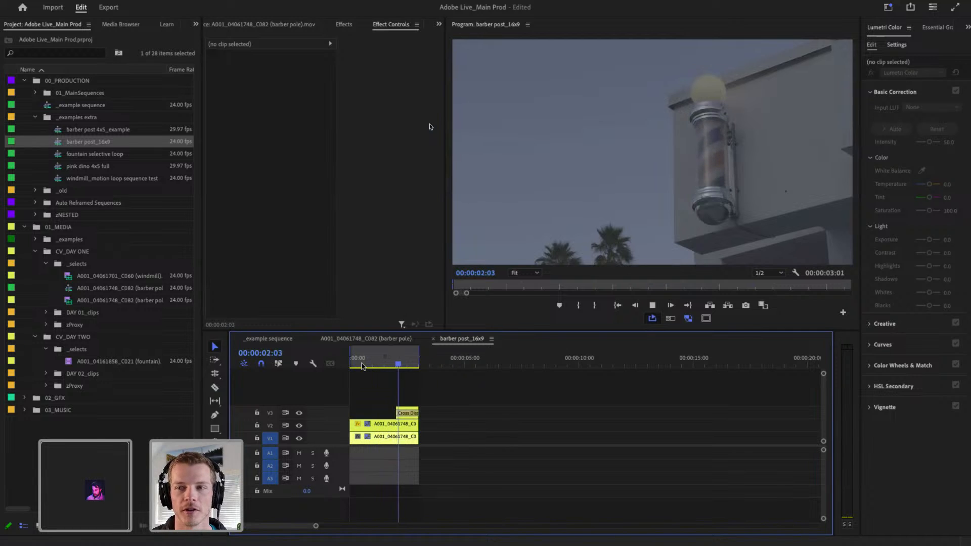
{"action": "key", "text": "space"}
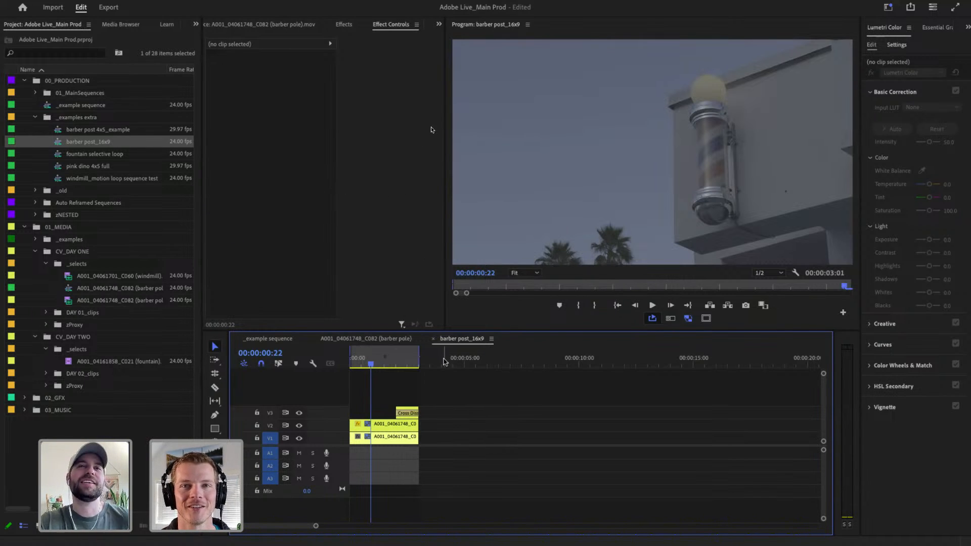
{"action": "left_click_drag", "start_coordinate": [444, 362], "coordinate": [383, 365]}
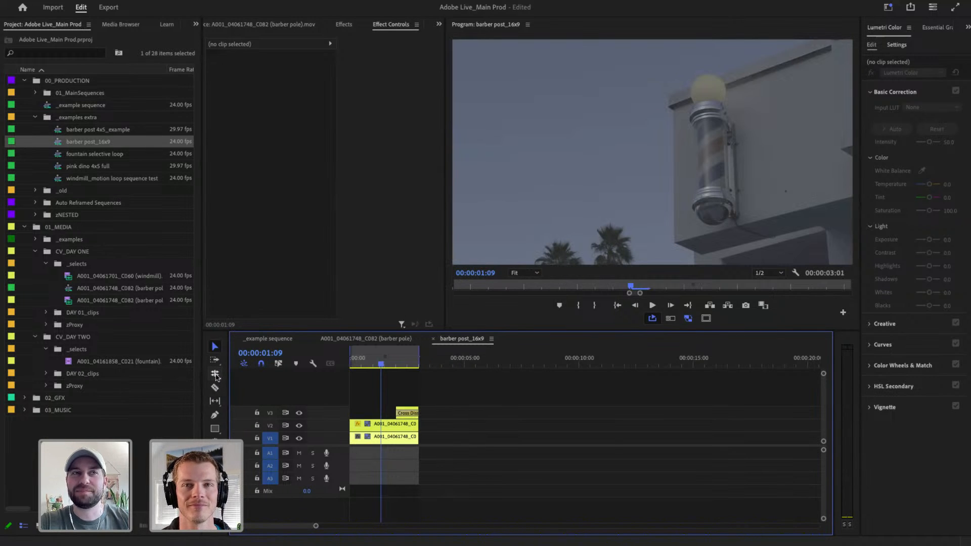
{"action": "left_click_drag", "start_coordinate": [370, 362], "coordinate": [367, 363]}
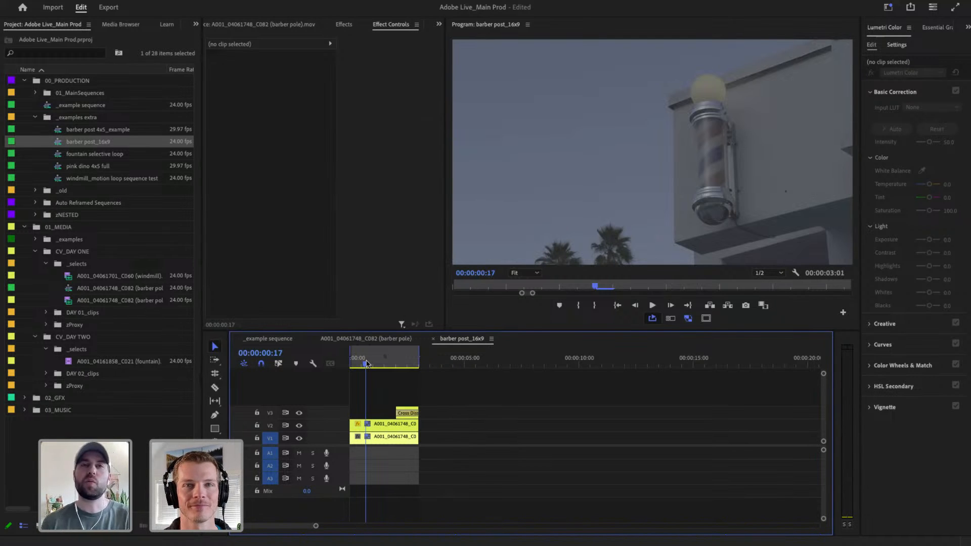
{"action": "key", "text": "space"}
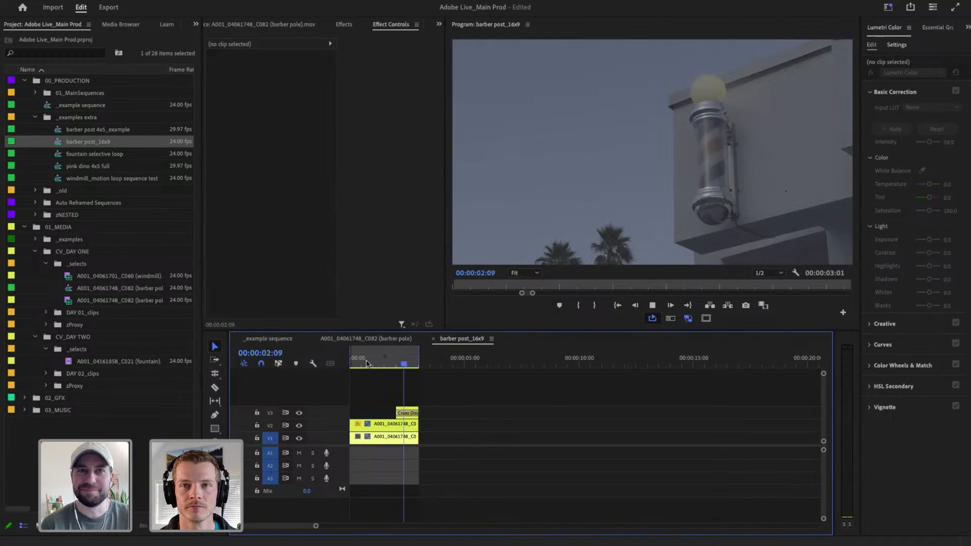
{"action": "key", "text": "space"}
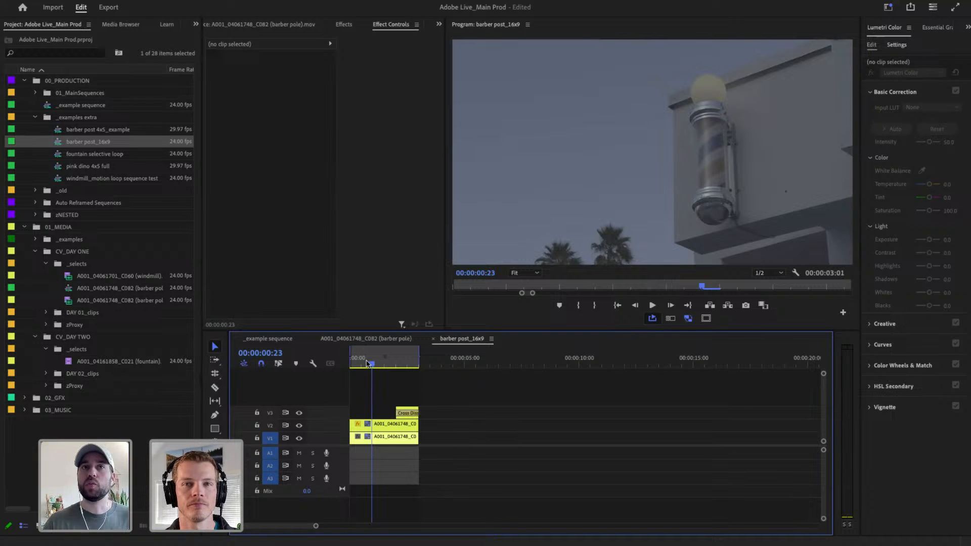
Step: Select all clips in the barber post_16x9 sequence, look up its Auto Reframe Sequence option, and scrub through the loop
{"action": "left_click_drag", "start_coordinate": [368, 363], "coordinate": [362, 463]}
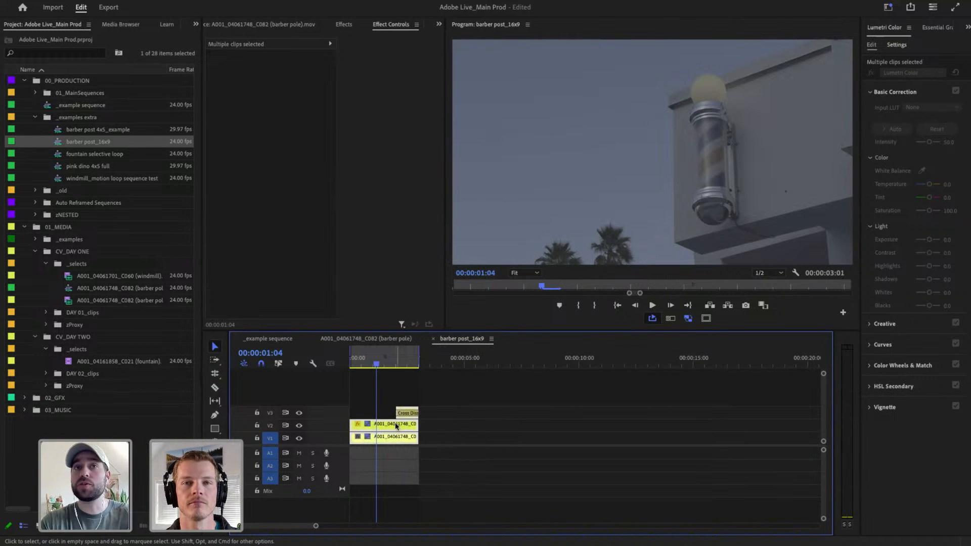
{"action": "left_click", "coordinate": [384, 361]}
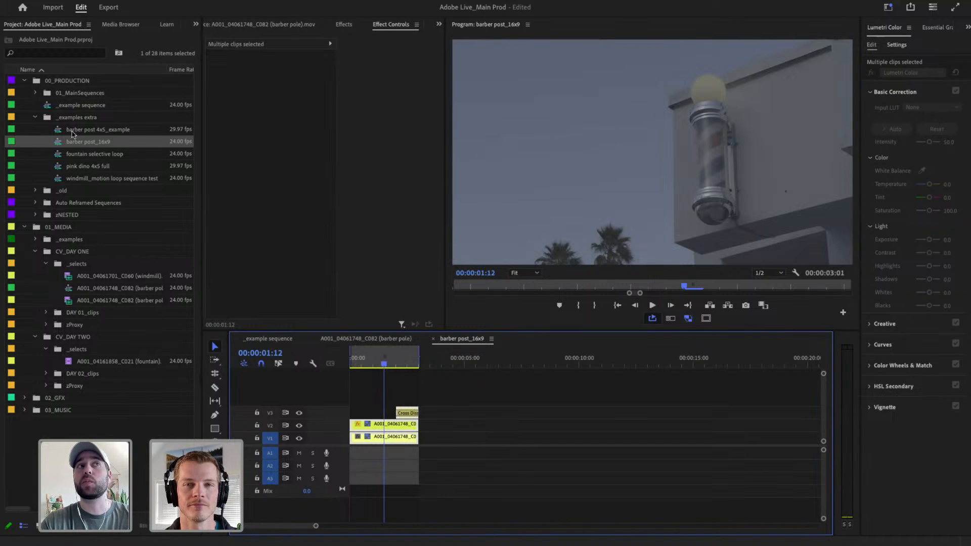
{"action": "right_click", "coordinate": [84, 146]}
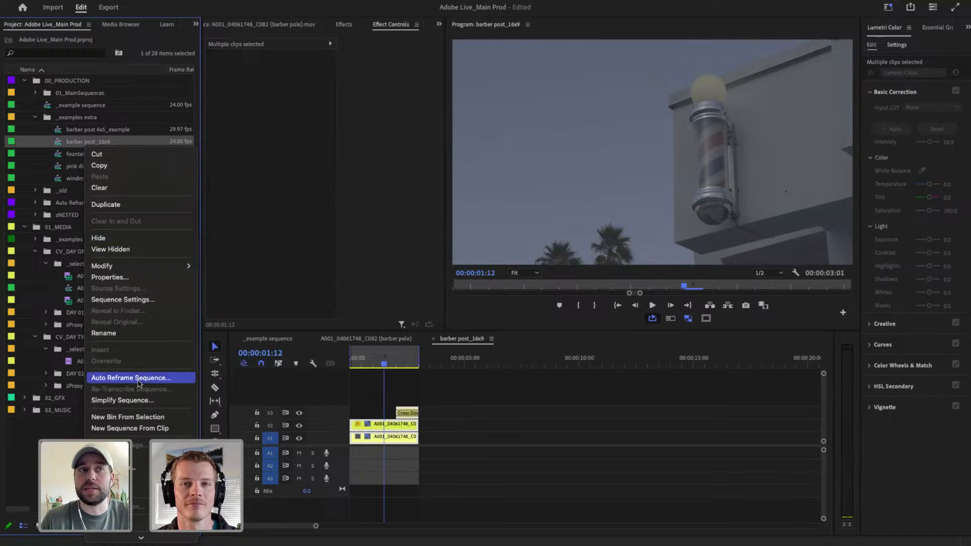
{"action": "left_click", "coordinate": [378, 366]}
{"action": "left_click", "coordinate": [376, 365]}
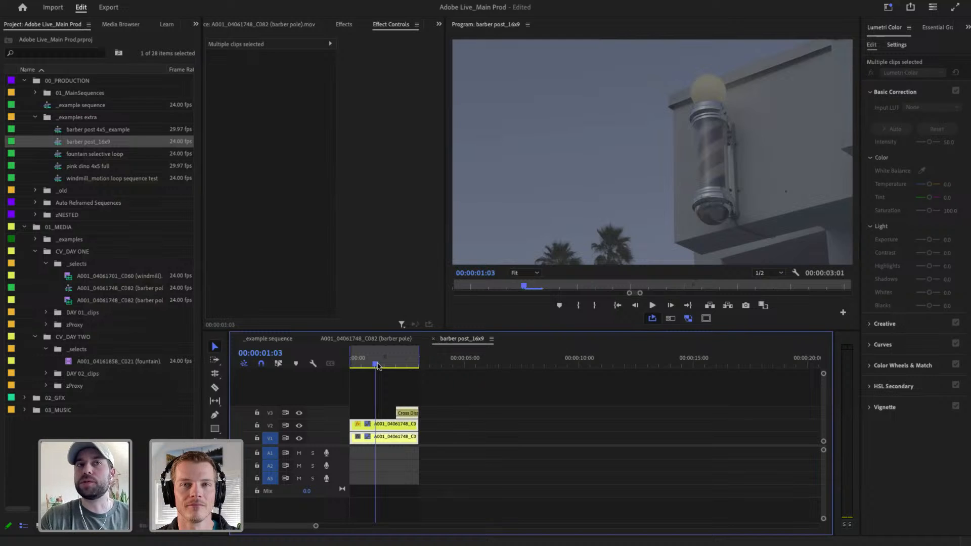
{"action": "left_click_drag", "start_coordinate": [377, 367], "coordinate": [383, 366]}
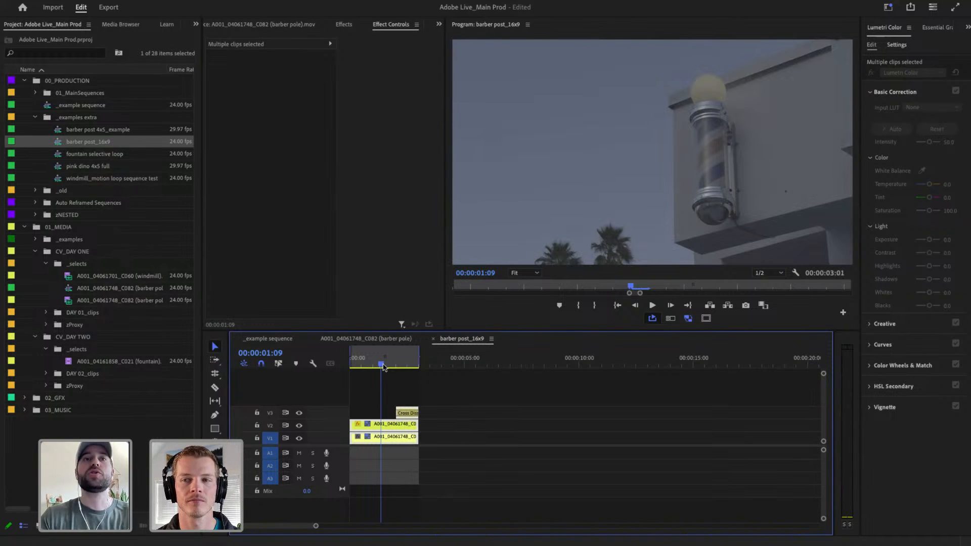
{"action": "left_click_drag", "start_coordinate": [383, 366], "coordinate": [388, 367]}
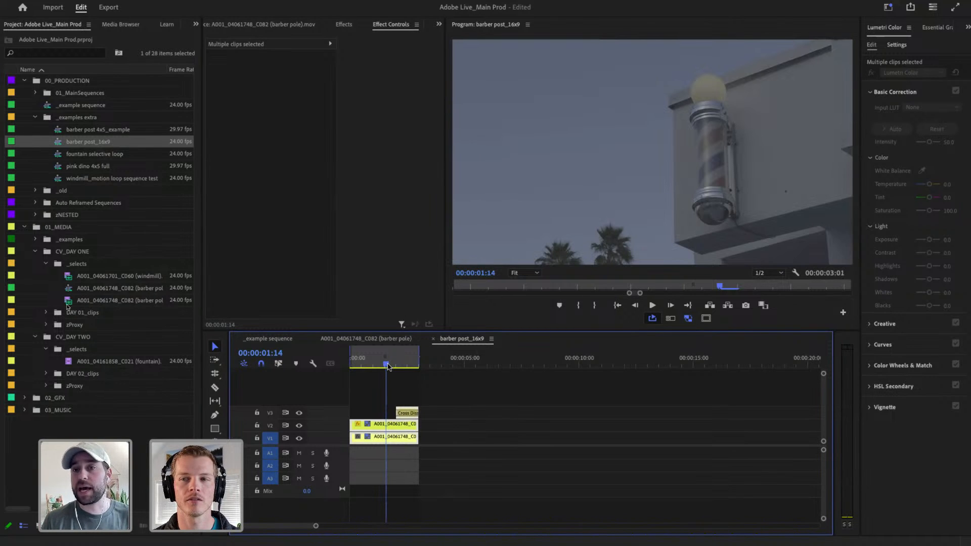
Step: Collapse the _examples extra bin and widen the project's bin list
{"action": "left_click", "coordinate": [37, 121]}
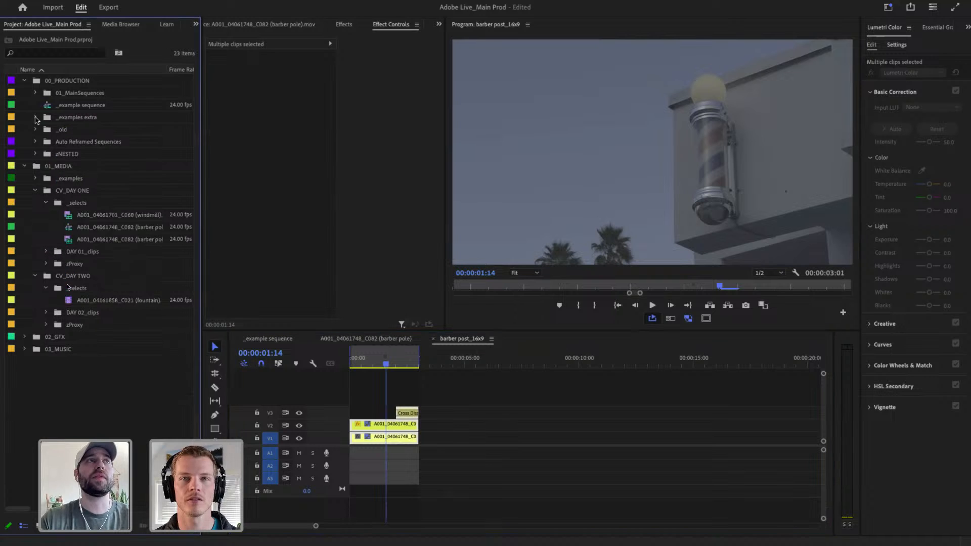
{"action": "left_click", "coordinate": [388, 363]}
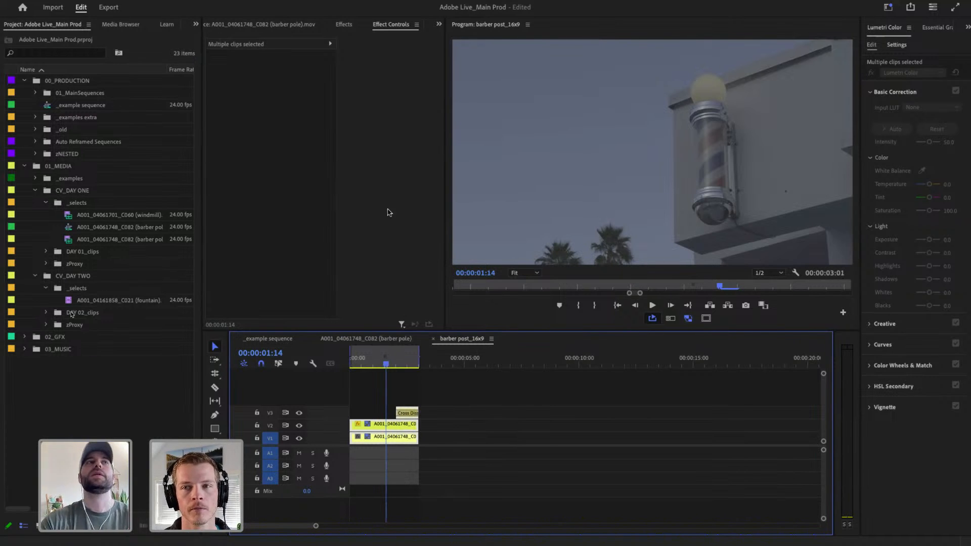
{"action": "left_click_drag", "start_coordinate": [201, 212], "coordinate": [217, 215]}
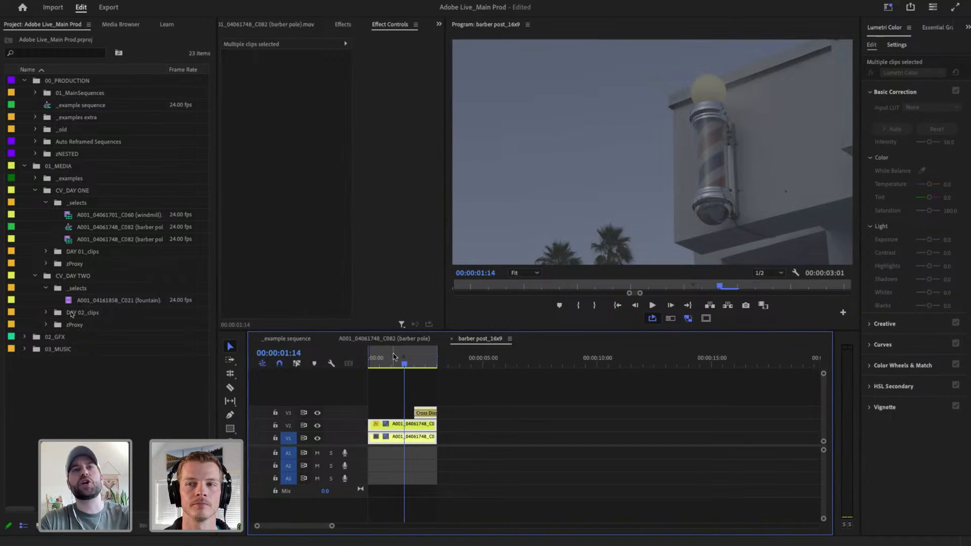
Step: Deselect the clips and park the playhead on the first frame of the barber post_16x9 sequence
{"action": "left_click_drag", "start_coordinate": [393, 365], "coordinate": [354, 363]}
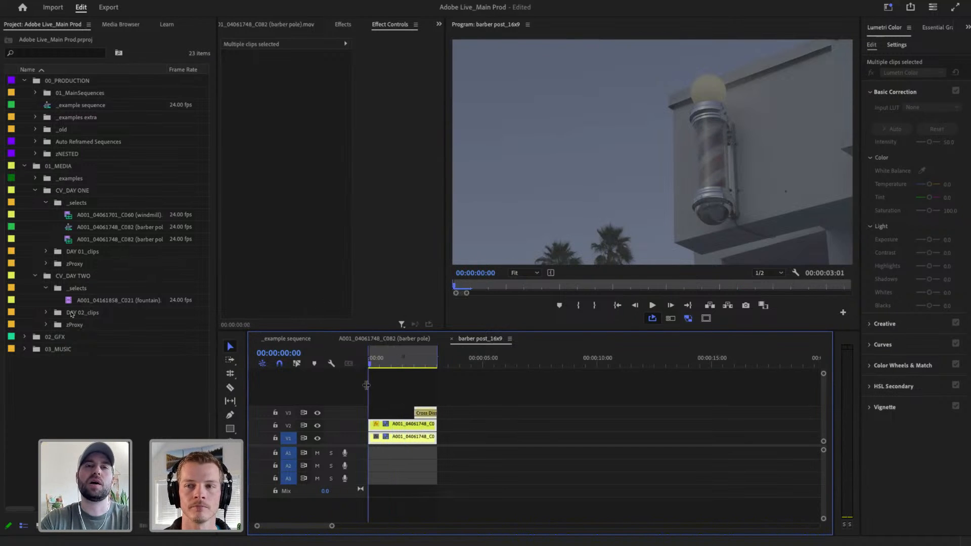
{"action": "left_click", "coordinate": [468, 411]}
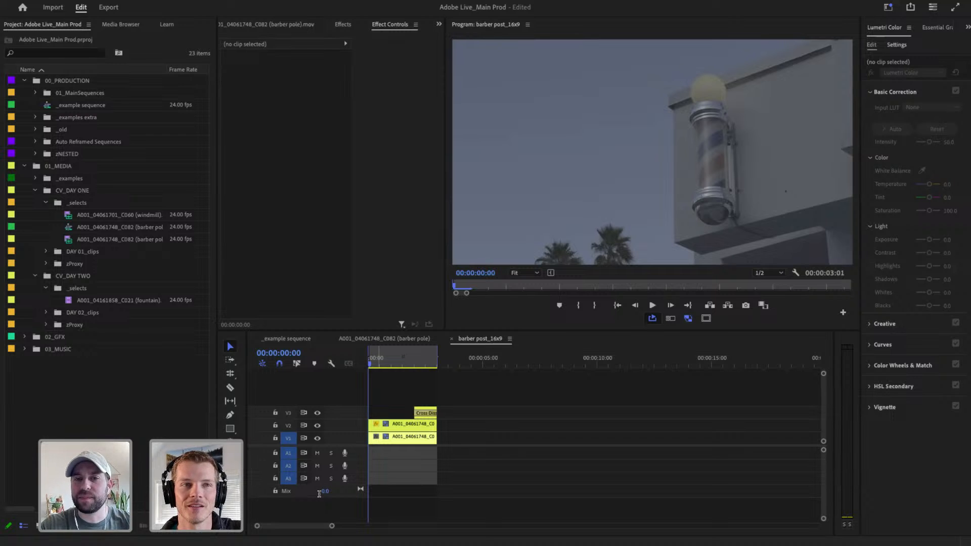
{"action": "left_click", "coordinate": [354, 366]}
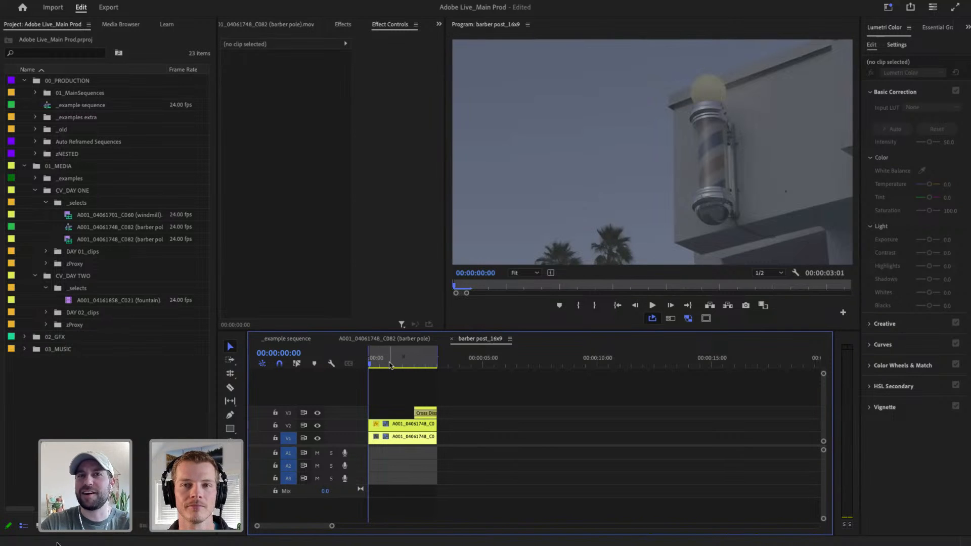
{"action": "left_click", "coordinate": [387, 365]}
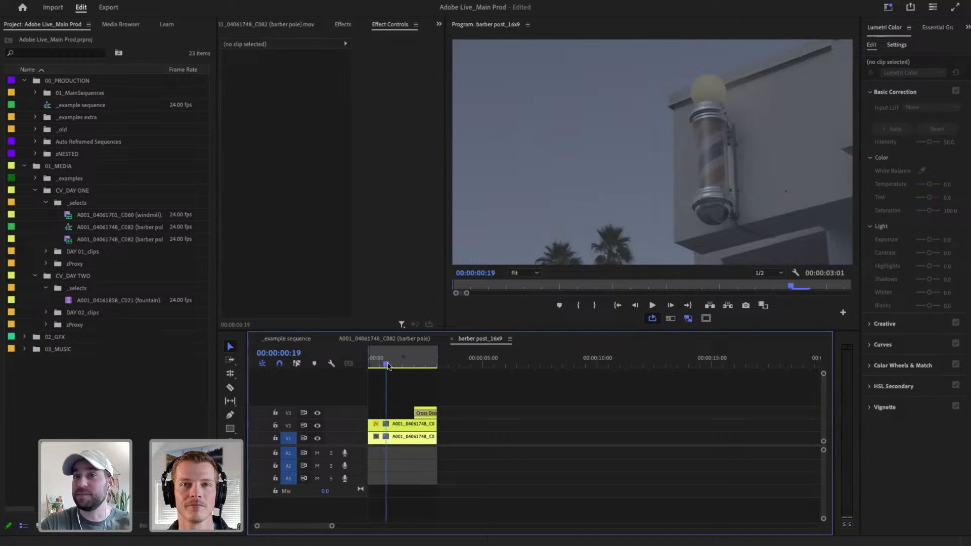
{"action": "left_click_drag", "start_coordinate": [388, 364], "coordinate": [289, 348]}
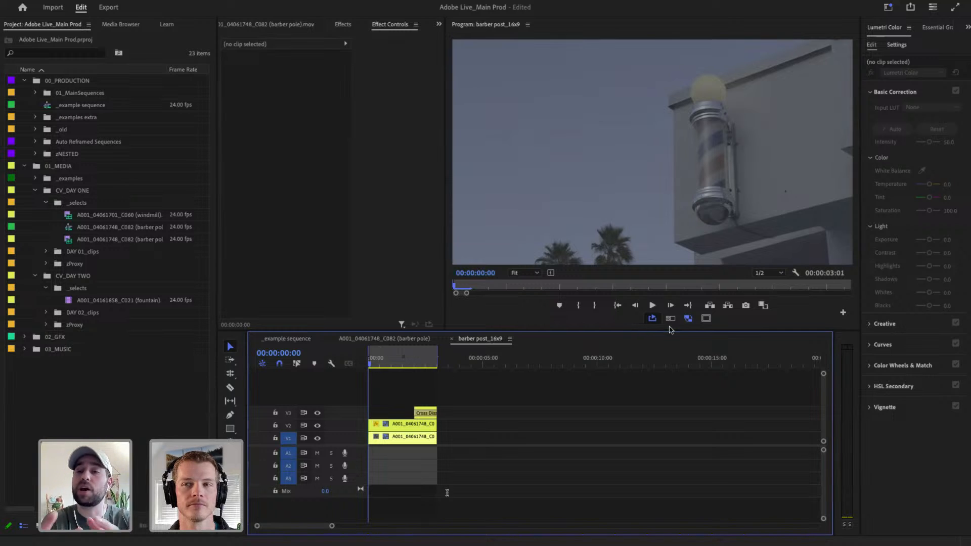
Step: Export the current frame as a JPEG into the 02_GFX folder under Adobe Live, APRIL 2024 on ContntDrive, without importing it into the project
{"action": "left_click", "coordinate": [746, 306]}
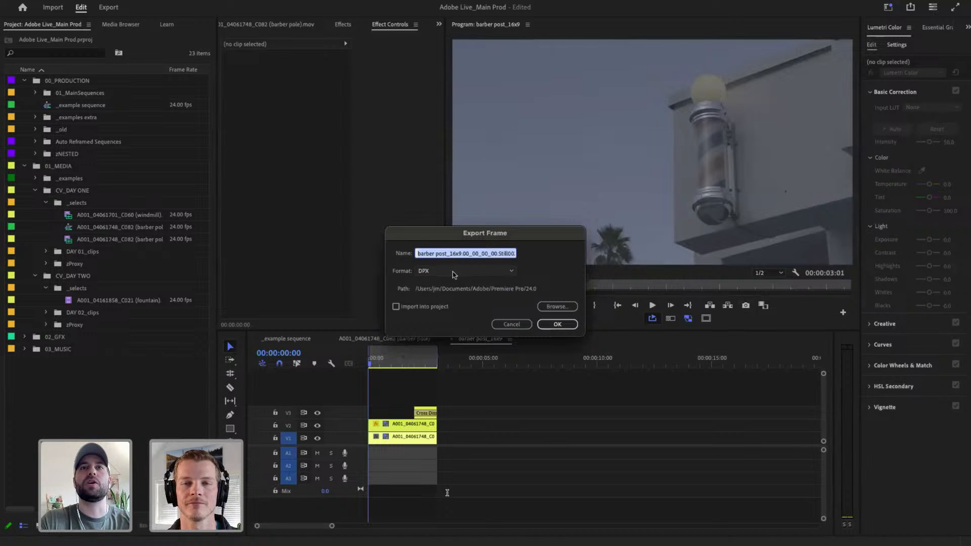
{"action": "left_click", "coordinate": [504, 273]}
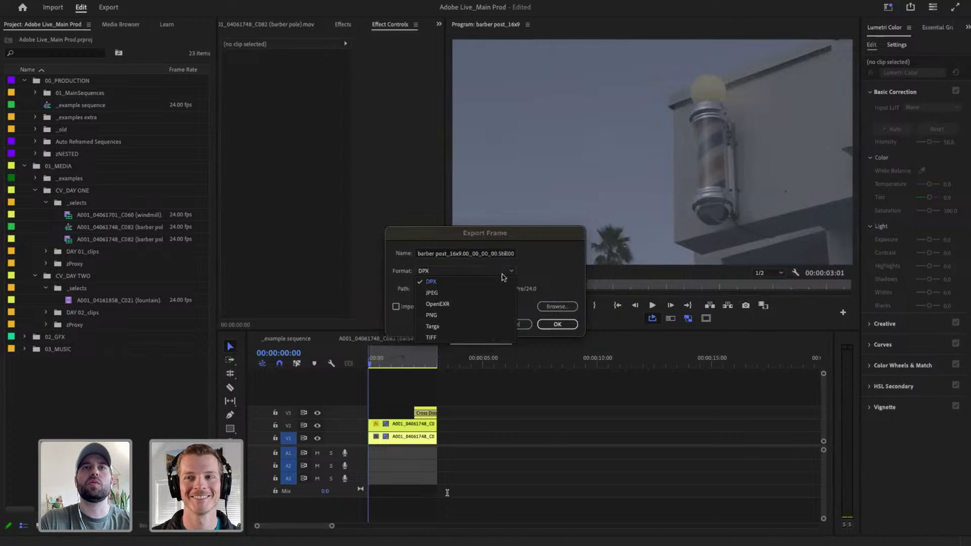
{"action": "left_click", "coordinate": [434, 293]}
{"action": "left_click", "coordinate": [558, 307]}
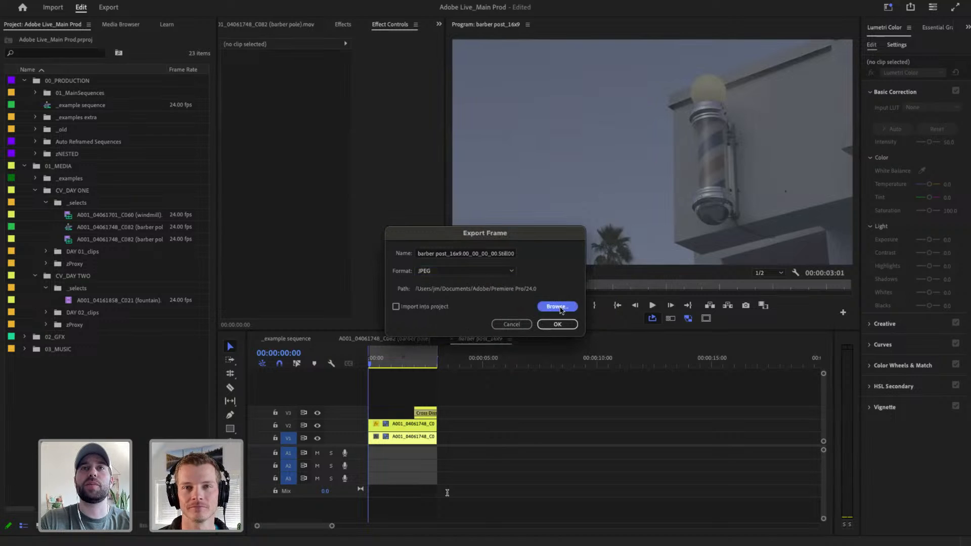
{"action": "left_click", "coordinate": [451, 300]}
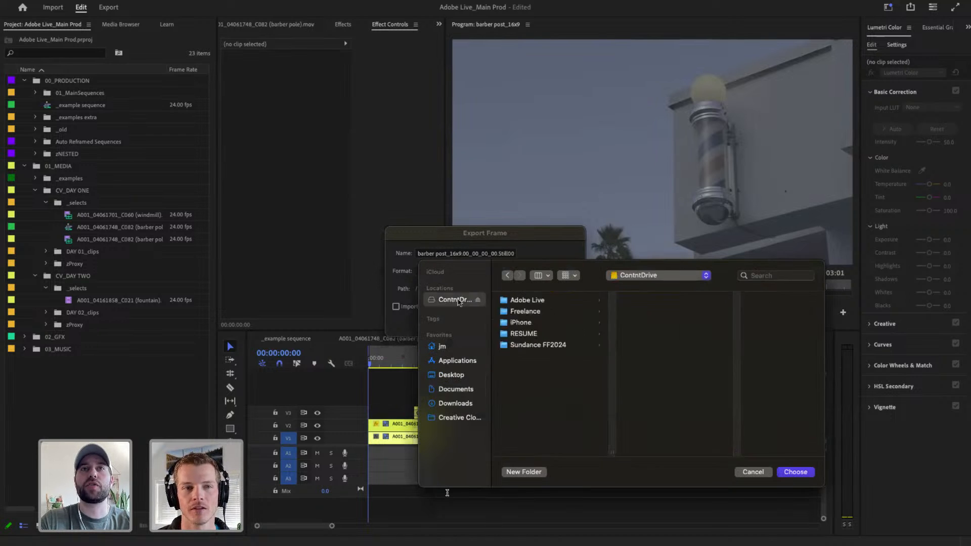
{"action": "left_click", "coordinate": [527, 303]}
{"action": "left_click", "coordinate": [653, 302]}
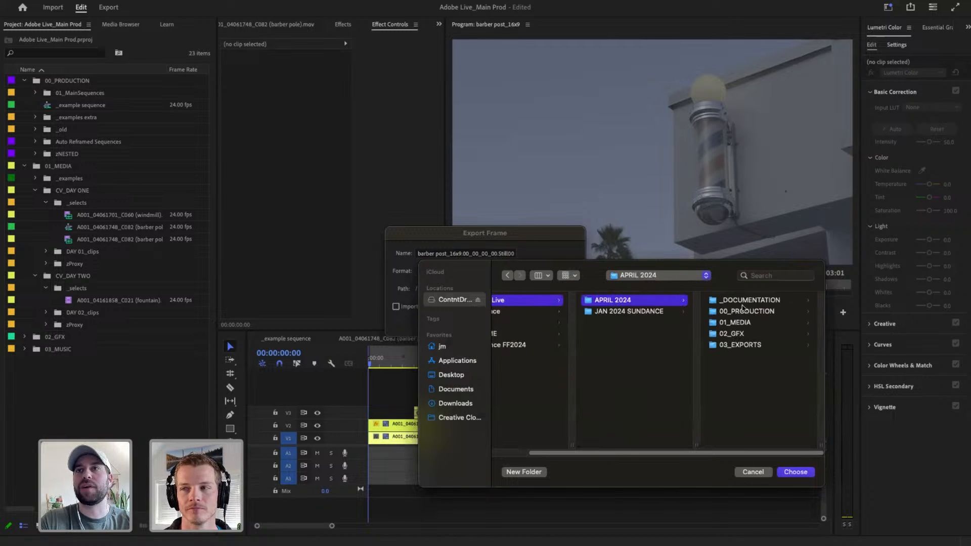
{"action": "left_click", "coordinate": [736, 333]}
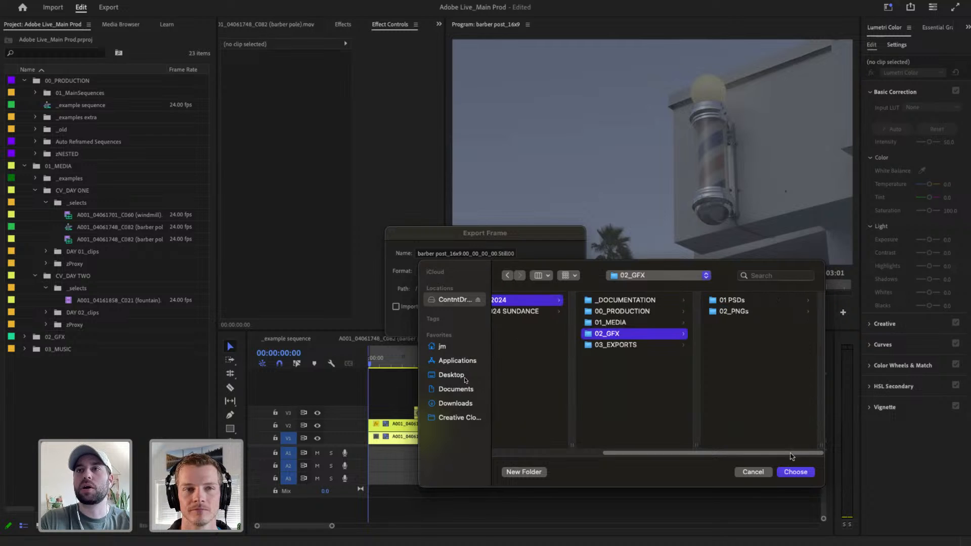
{"action": "left_click", "coordinate": [795, 472]}
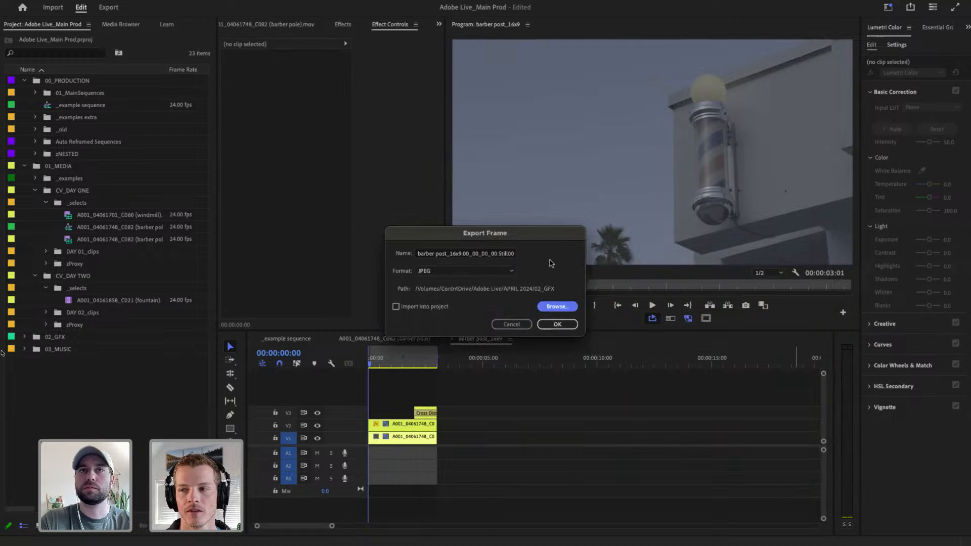
{"action": "left_click", "coordinate": [558, 325]}
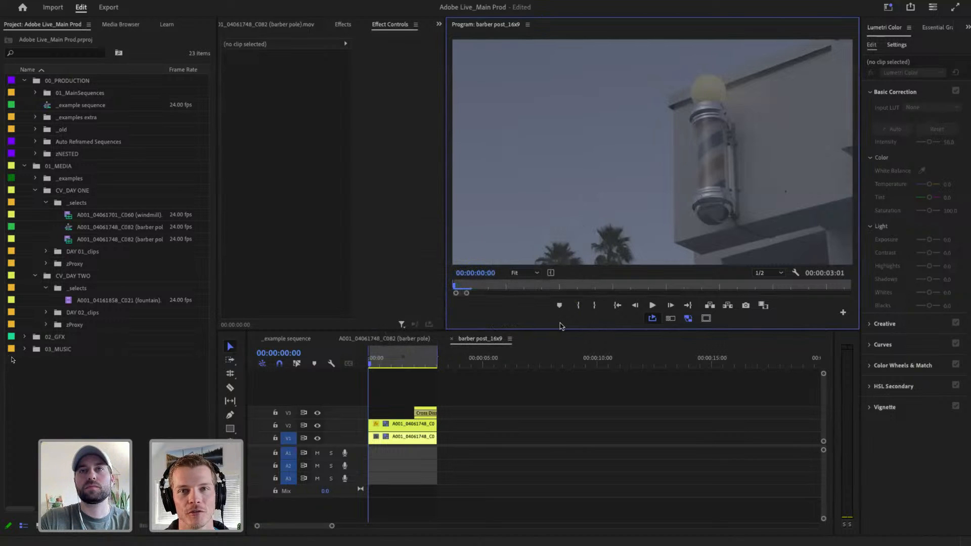
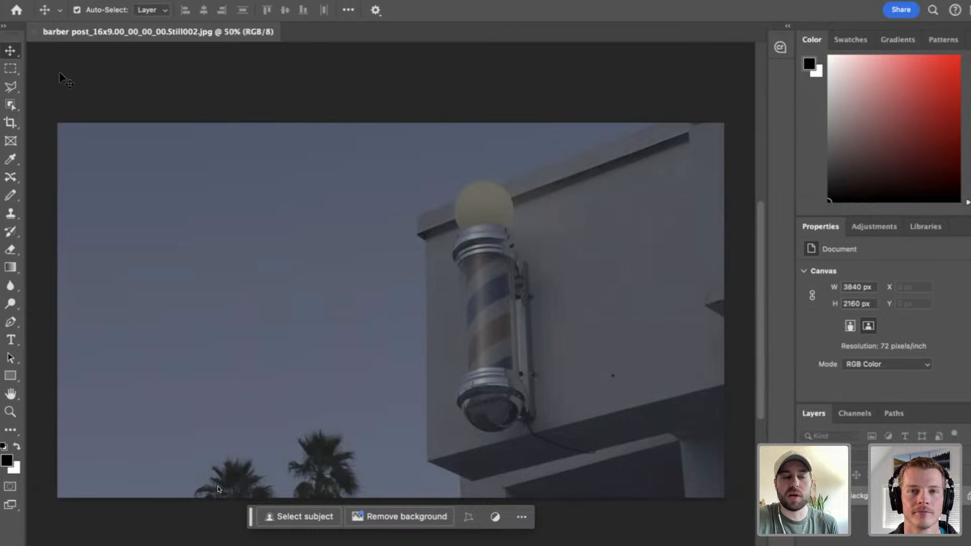
Step: Start a crop of the exported barber post still in Photoshop with a 4 : 5 (8 : 10) ratio, moving the contextual bar clear of the image
{"action": "left_click", "coordinate": [15, 129]}
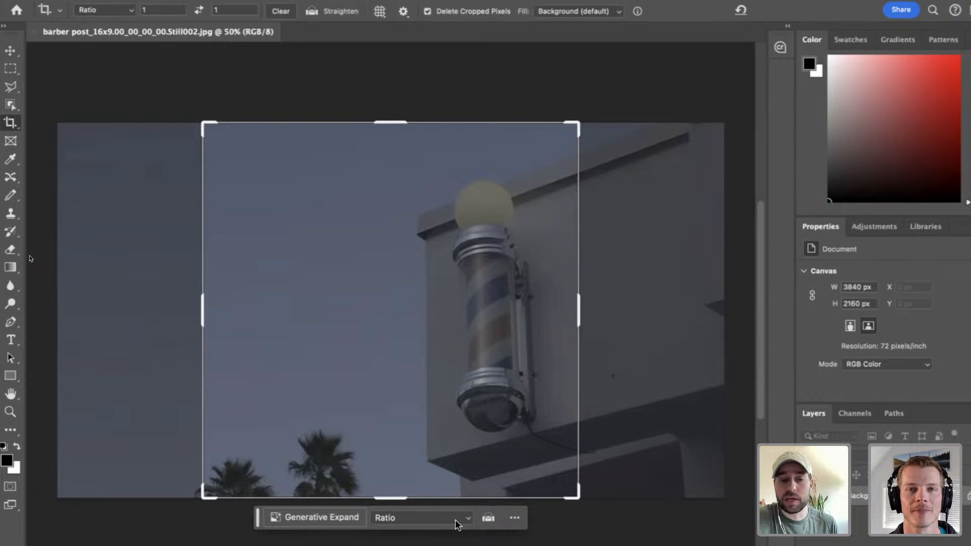
{"action": "left_click_drag", "start_coordinate": [258, 518], "coordinate": [342, 531]}
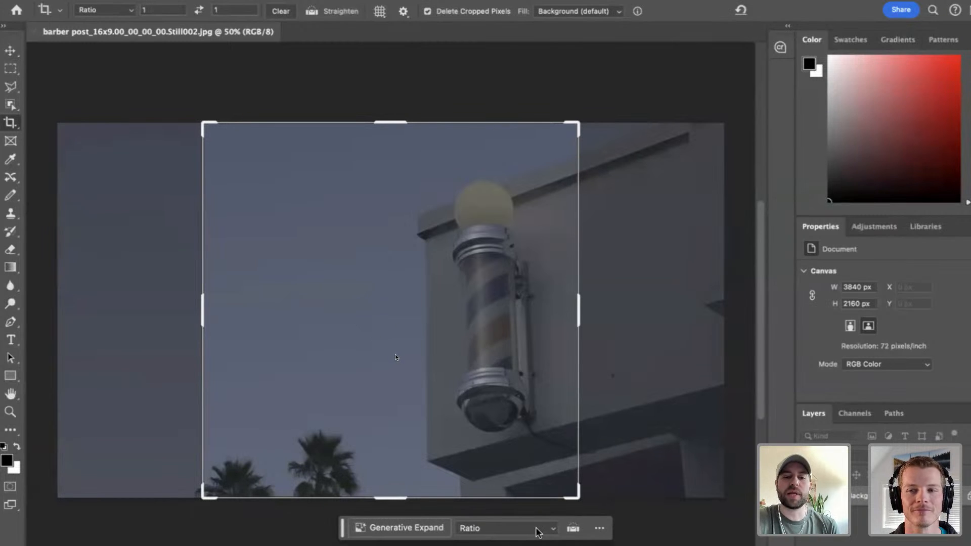
{"action": "left_click_drag", "start_coordinate": [341, 530], "coordinate": [340, 527]}
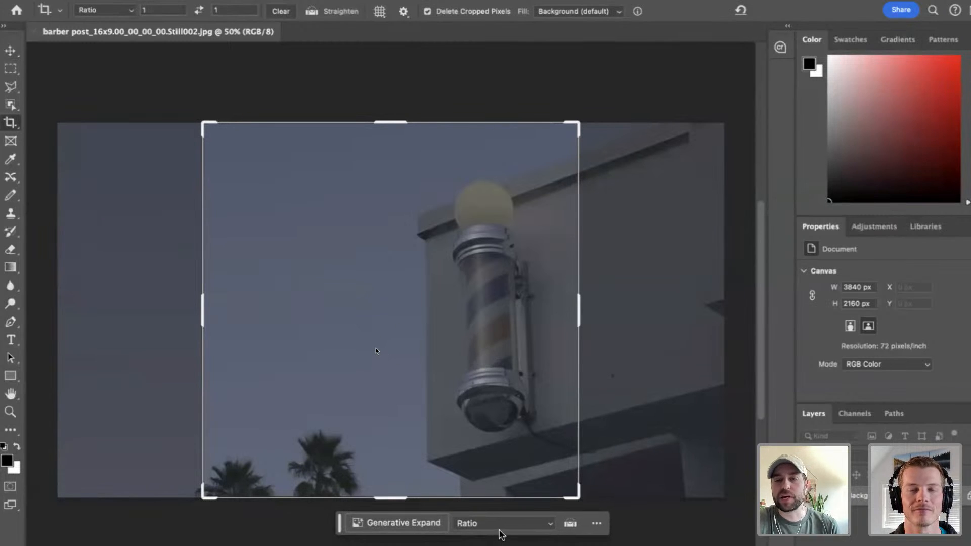
{"action": "left_click", "coordinate": [512, 527]}
{"action": "mouse_move", "coordinate": [512, 544]}
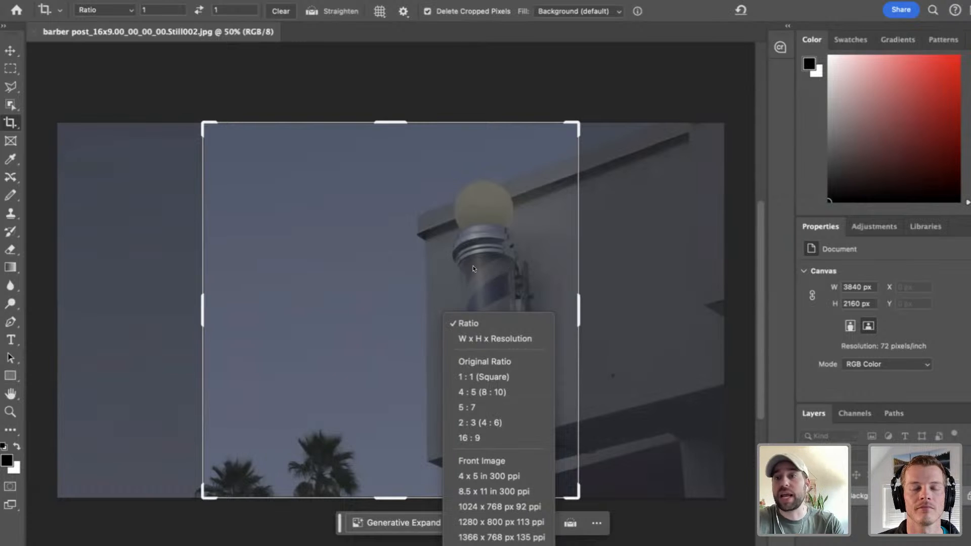
{"action": "left_click", "coordinate": [497, 392]}
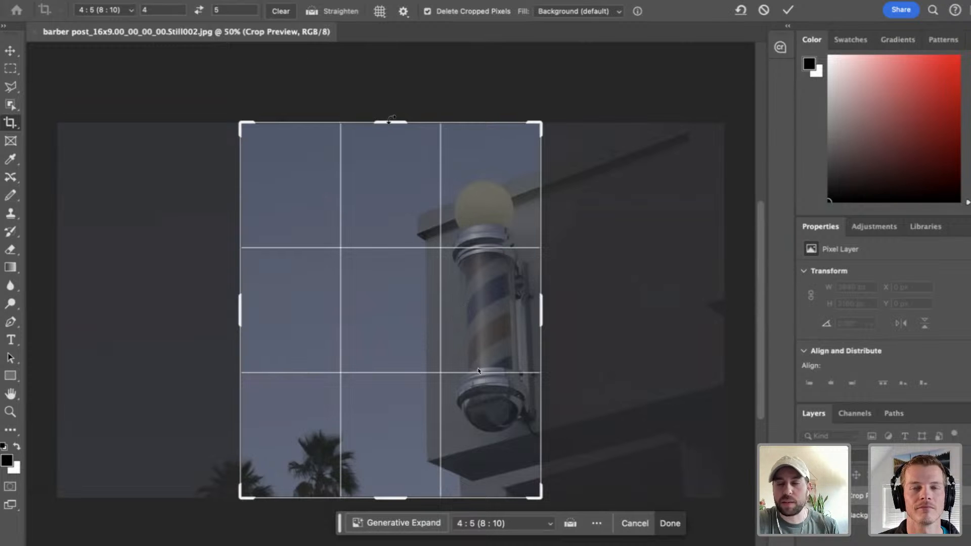
Step: Enlarge the 4 : 5 crop frame beyond the image's upper and lower edges and reposition the photo so the whole barber pole fits inside
{"action": "mouse_move", "coordinate": [307, 219]}
{"action": "left_mouse_down"}
{"action": "mouse_move", "coordinate": [386, 219]}
{"action": "mouse_move", "coordinate": [232, 213]}
{"action": "mouse_move", "coordinate": [302, 228]}
{"action": "left_mouse_up"}
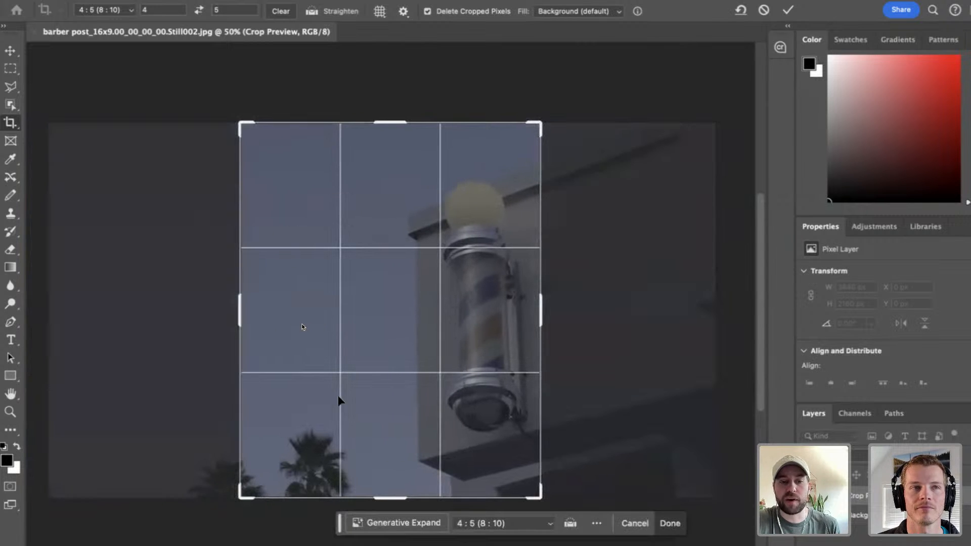
{"action": "mouse_move", "coordinate": [341, 400]}
{"action": "left_mouse_down"}
{"action": "mouse_move", "coordinate": [377, 384]}
{"action": "mouse_move", "coordinate": [336, 381]}
{"action": "left_mouse_up"}
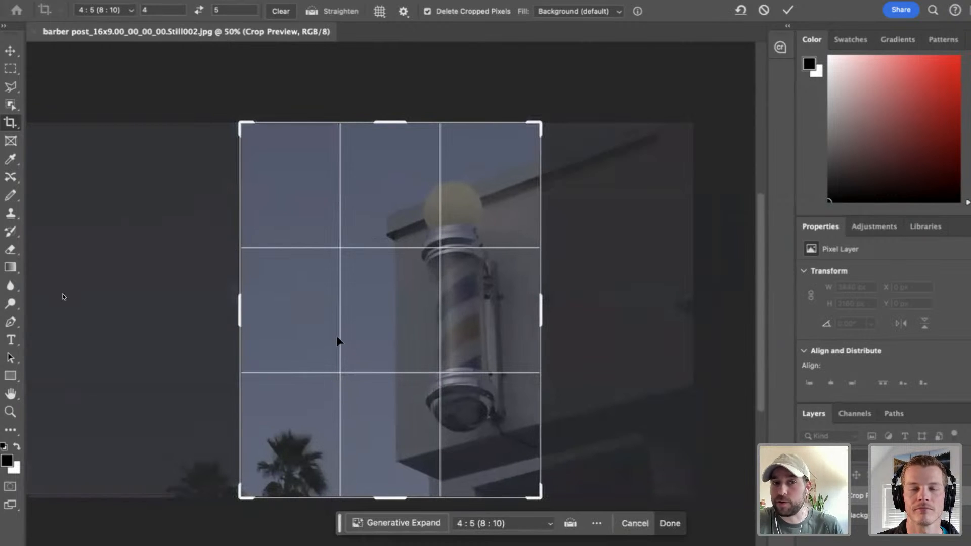
{"action": "left_click_drag", "start_coordinate": [241, 125], "coordinate": [135, 54]}
{"action": "left_click_drag", "start_coordinate": [536, 365], "coordinate": [540, 263]}
{"action": "scroll", "coordinate": [761, 232], "scroll_direction": "down", "scroll_amount": 5}
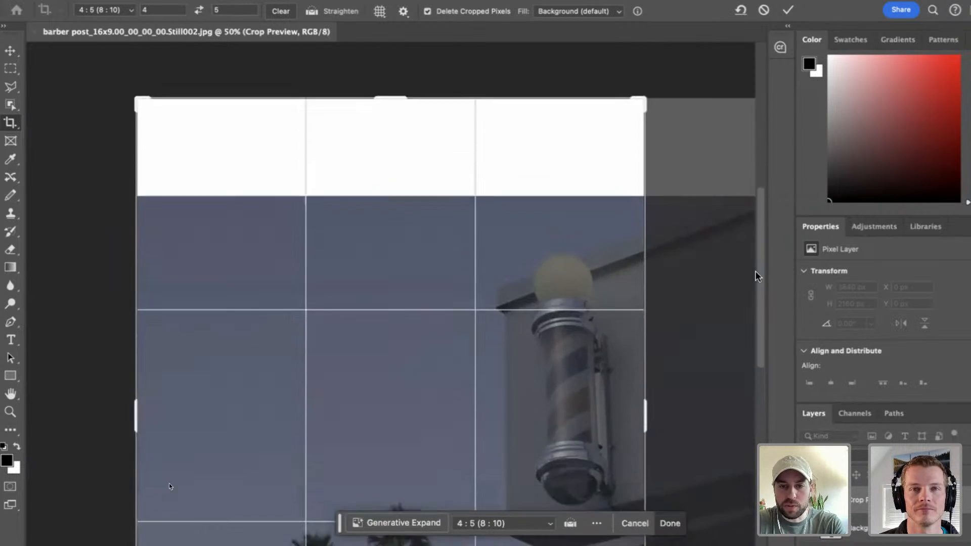
{"action": "left_click_drag", "start_coordinate": [454, 234], "coordinate": [379, 371]}
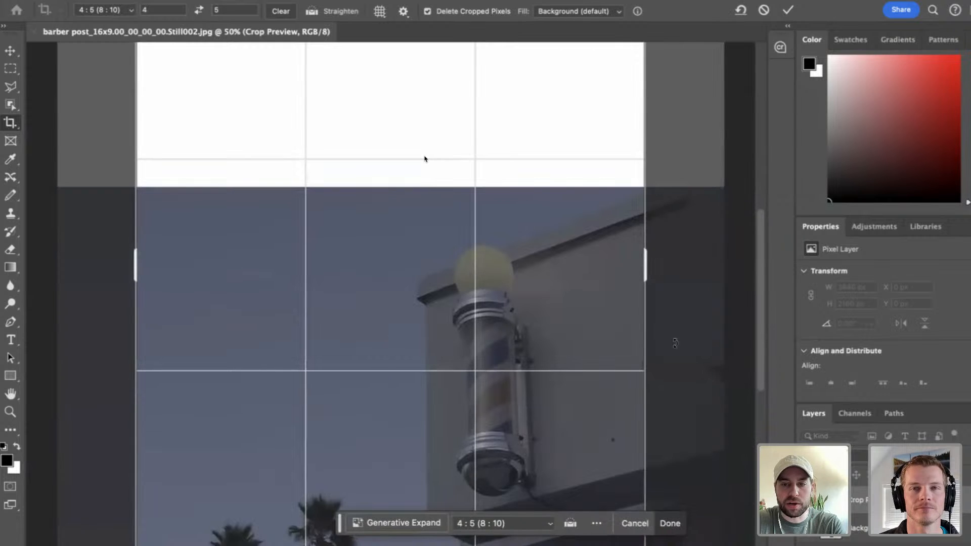
{"action": "scroll", "coordinate": [754, 309], "scroll_direction": "down", "scroll_amount": 3}
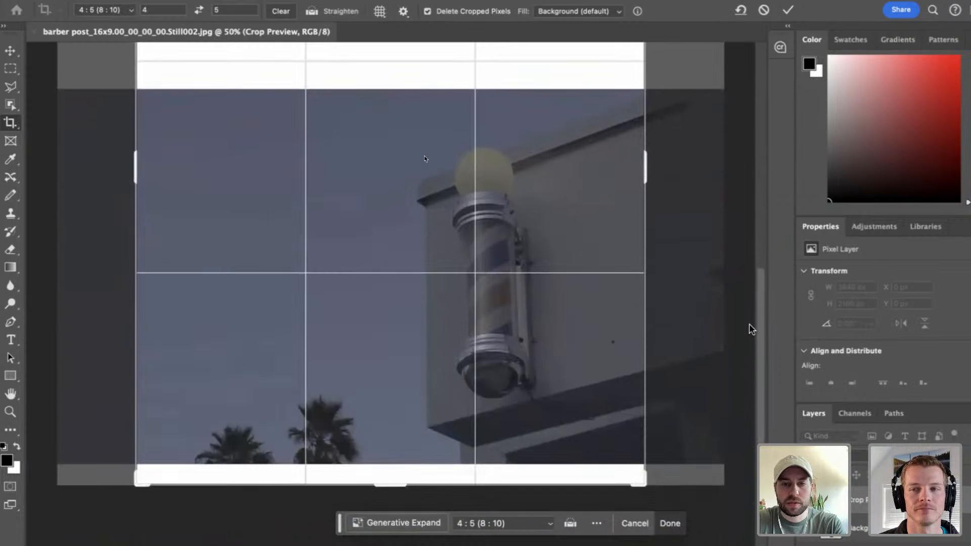
{"action": "left_click_drag", "start_coordinate": [433, 215], "coordinate": [438, 197]}
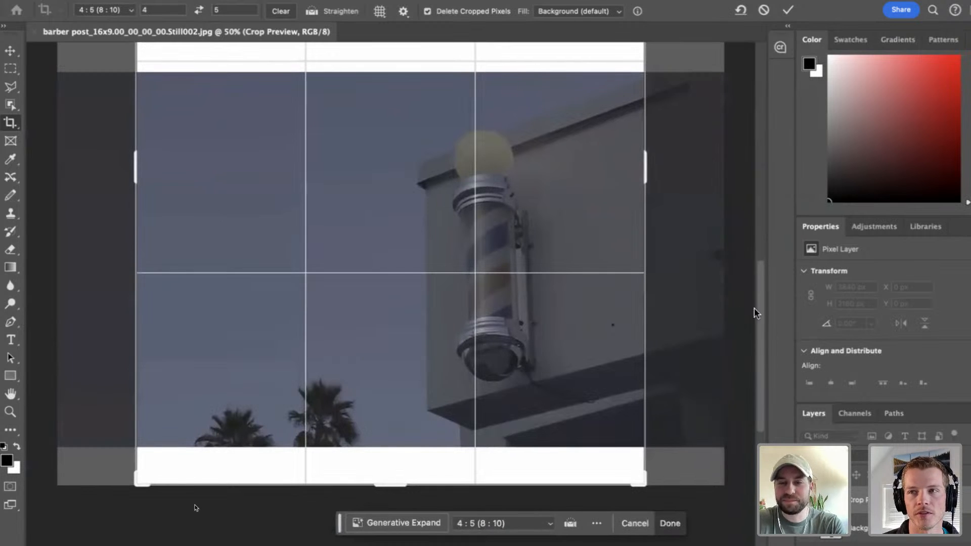
Step: Fill the blank areas of the enlarged crop with Generative Expand using the prompt "fill empty sky"
{"action": "scroll", "coordinate": [205, 497], "scroll_direction": "up", "scroll_amount": 5}
{"action": "scroll", "coordinate": [287, 503], "scroll_direction": "down", "scroll_amount": 2}
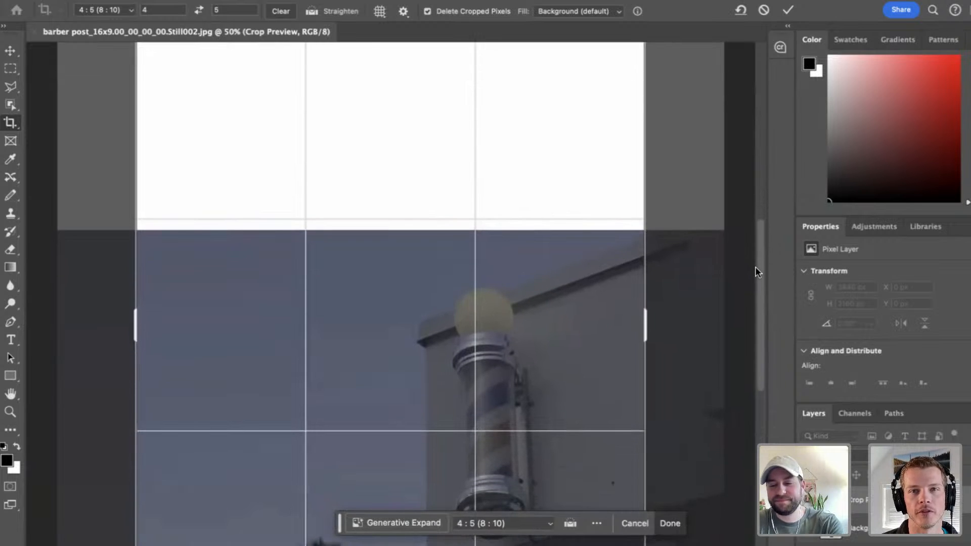
{"action": "key", "text": "super+minus"}
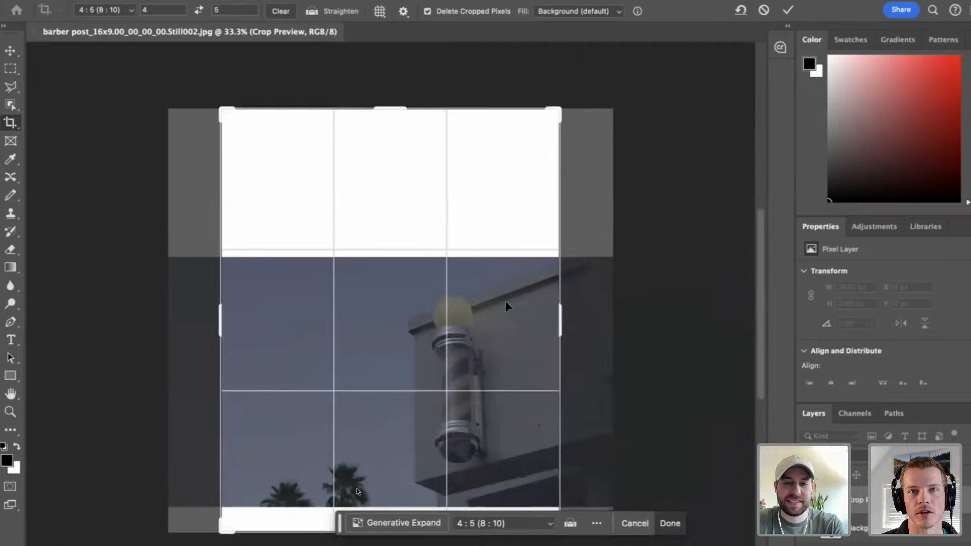
{"action": "left_click_drag", "start_coordinate": [761, 294], "coordinate": [756, 317]}
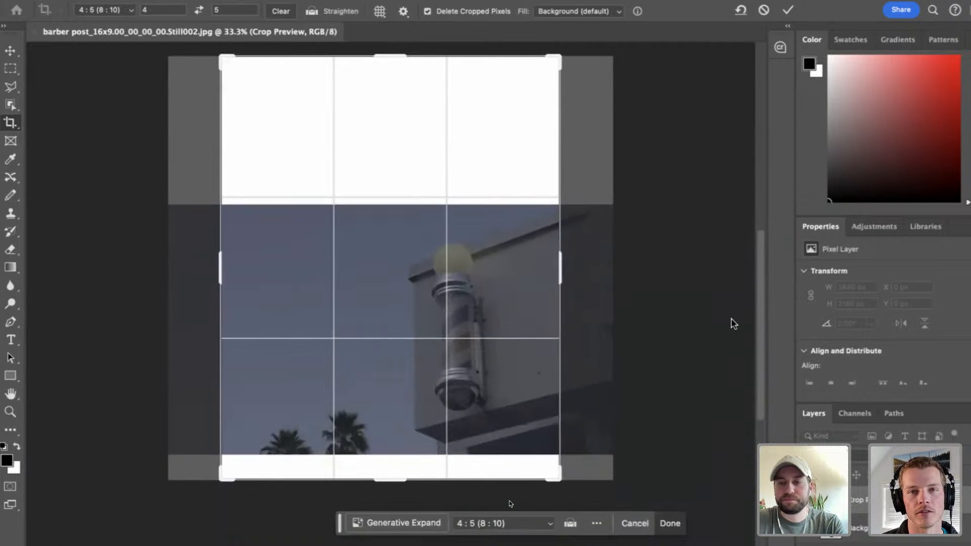
{"action": "left_click", "coordinate": [400, 525]}
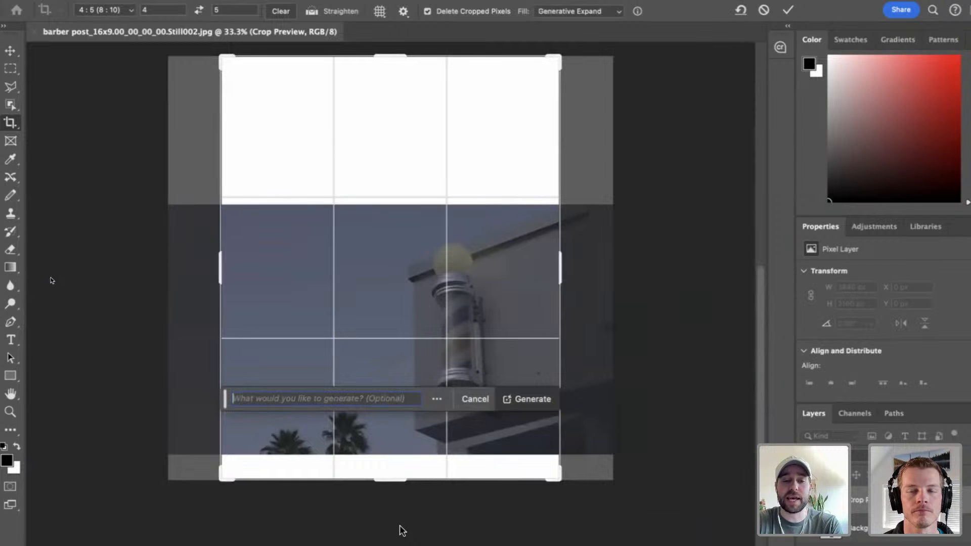
{"action": "type", "text": "fill empty "}
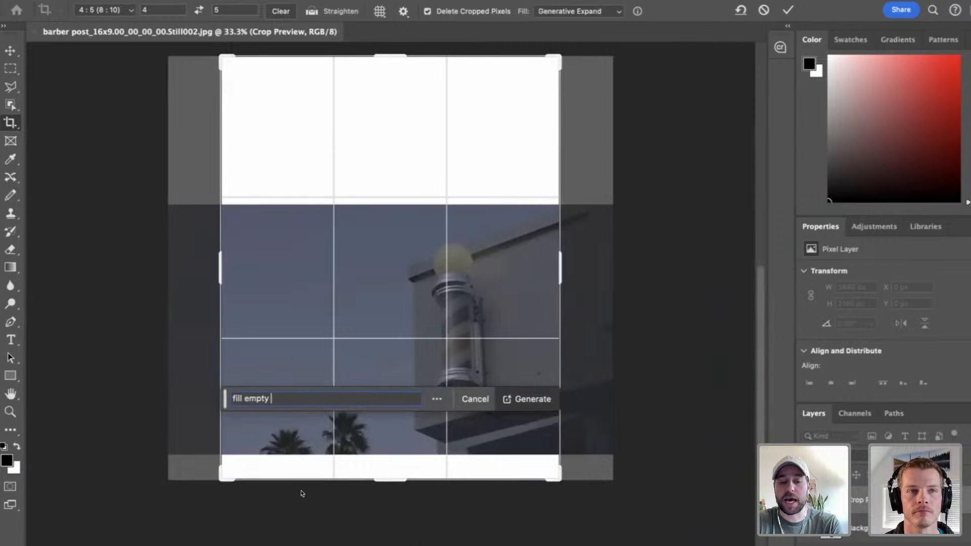
{"action": "type", "text": "sky"}
{"action": "key", "text": "Return"}
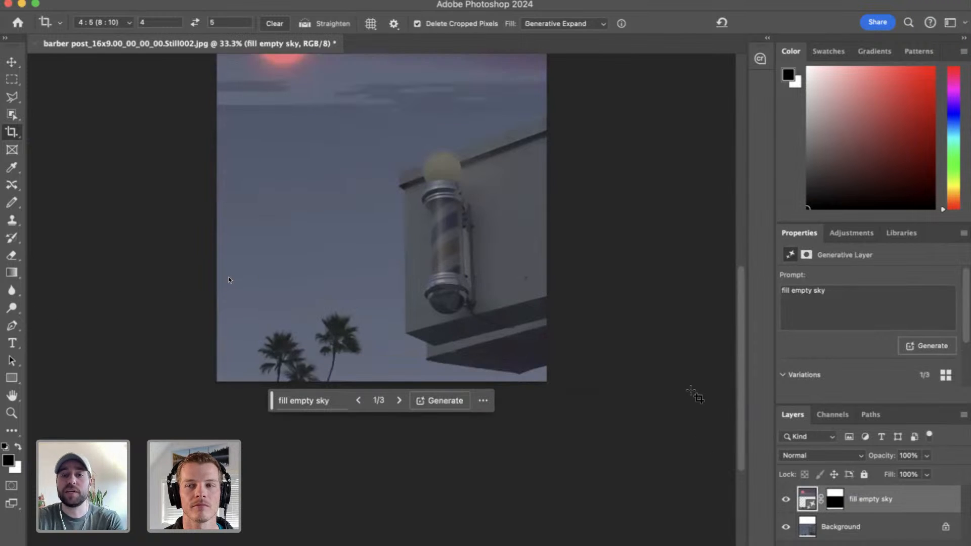
Step: Compare the three generated sky variations over the full height of the expanded image
{"action": "scroll", "coordinate": [230, 280], "scroll_direction": "up", "scroll_amount": 5}
{"action": "scroll", "coordinate": [660, 425], "scroll_direction": "down", "scroll_amount": 2}
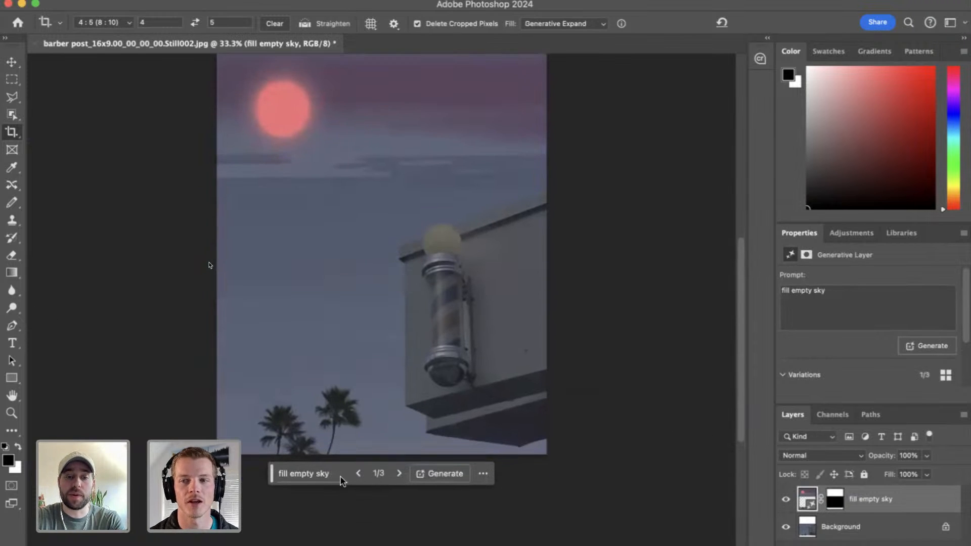
{"action": "left_click", "coordinate": [399, 475]}
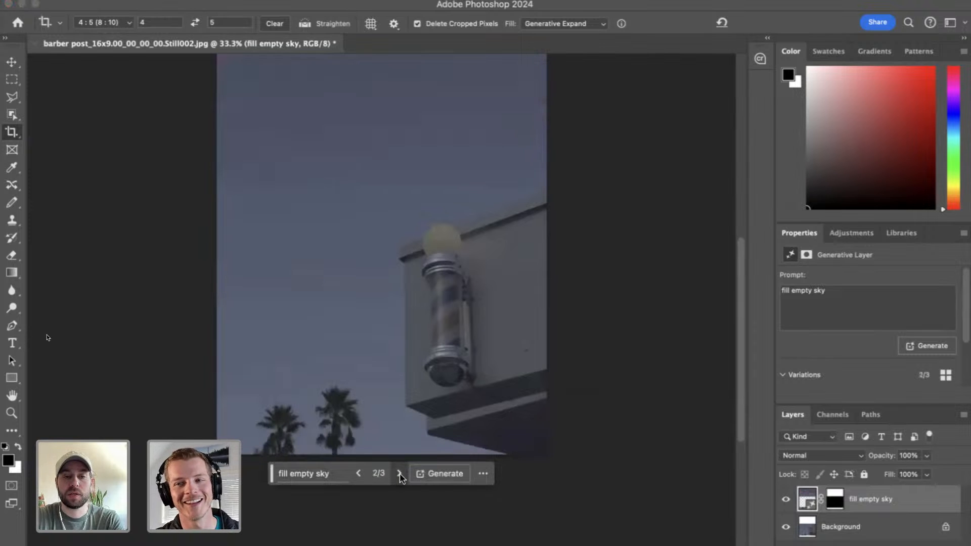
{"action": "left_click", "coordinate": [400, 476]}
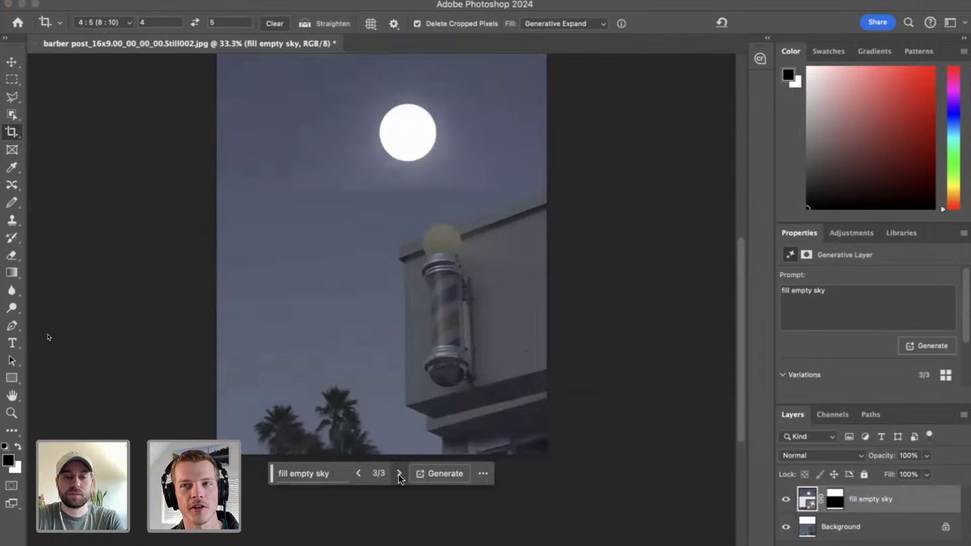
{"action": "left_click", "coordinate": [400, 475]}
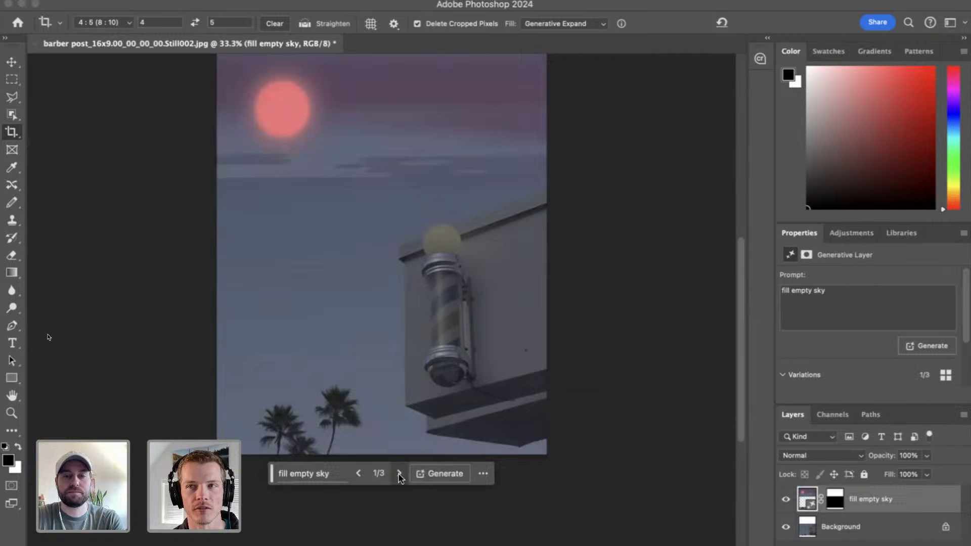
Step: Review the "fill empty sky" variations again in both directions to judge which sky suits the barber pole shot
{"action": "left_click", "coordinate": [400, 474]}
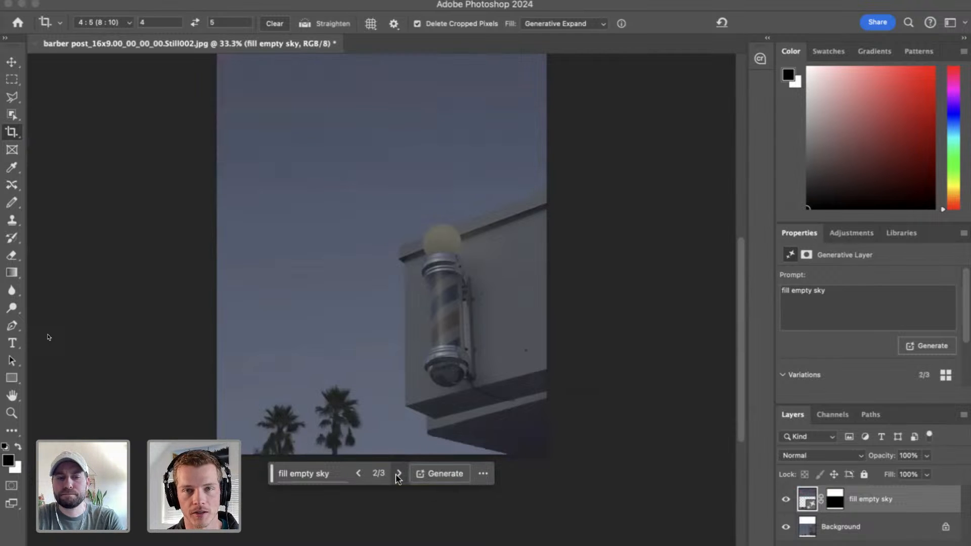
{"action": "left_click", "coordinate": [399, 475]}
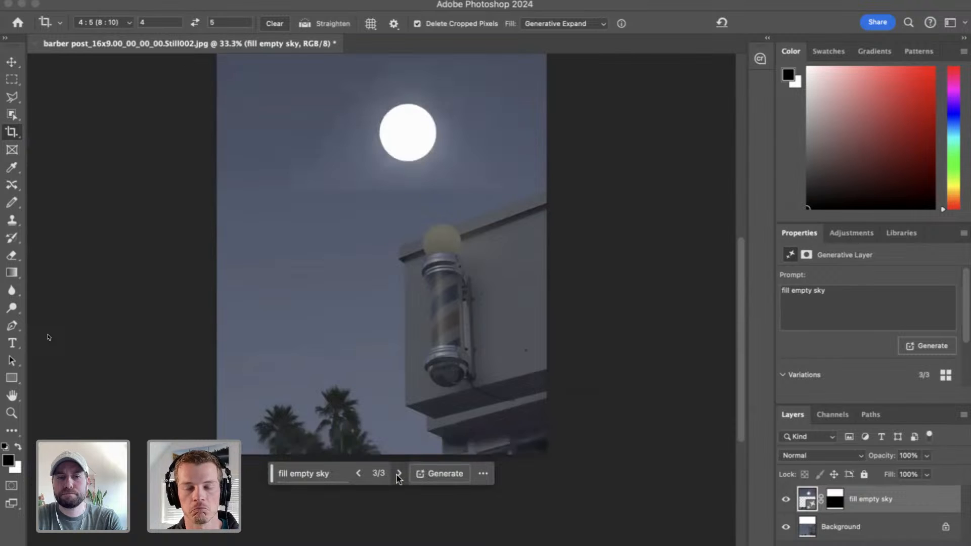
{"action": "left_click", "coordinate": [360, 476]}
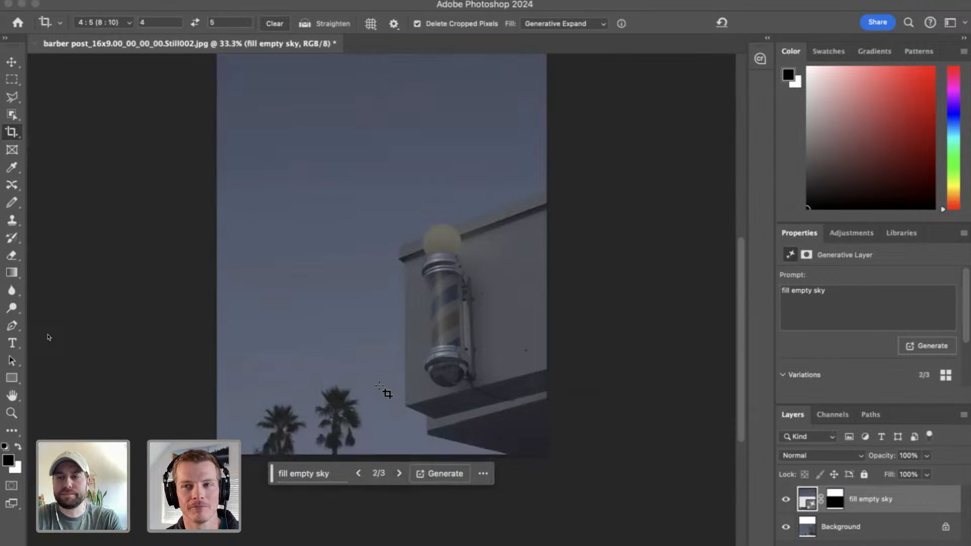
{"action": "left_click", "coordinate": [399, 474]}
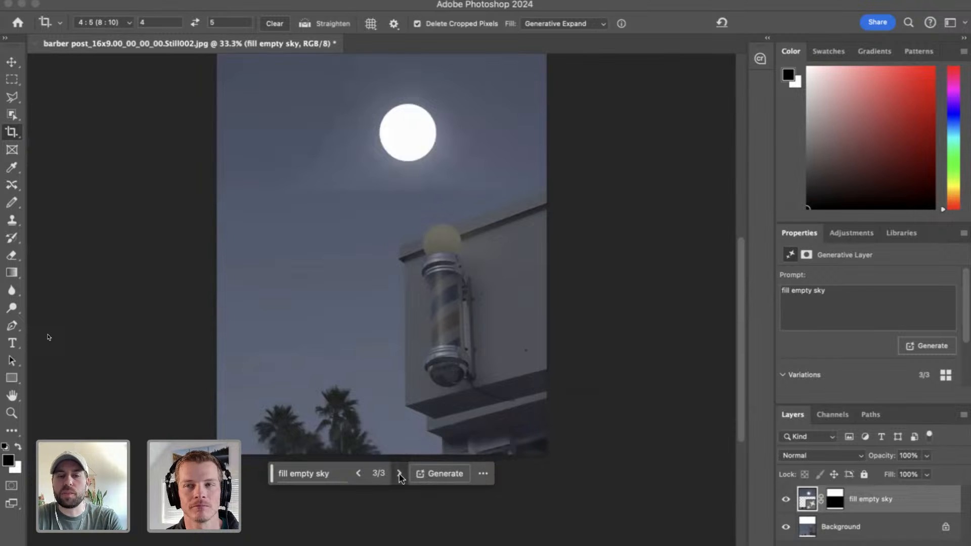
{"action": "left_click", "coordinate": [400, 474]}
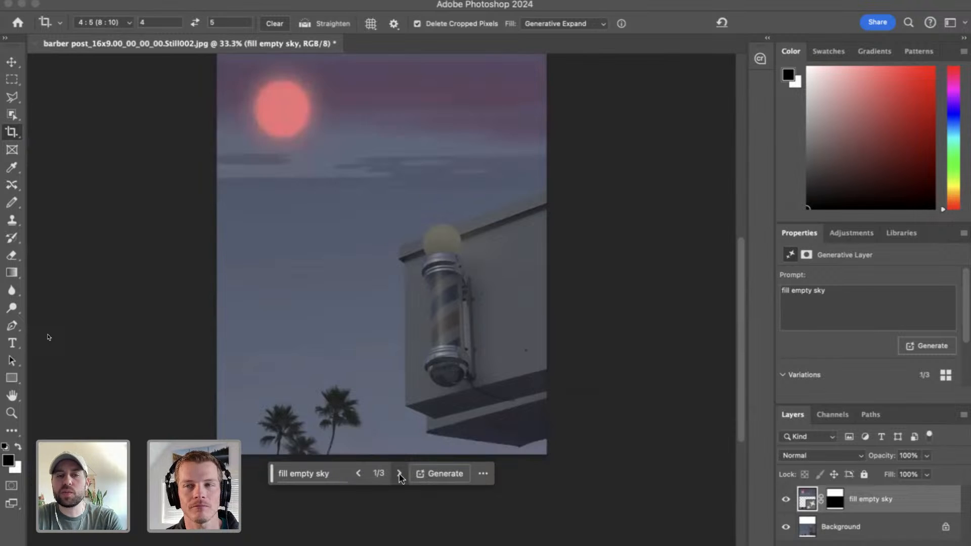
{"action": "left_click", "coordinate": [357, 475]}
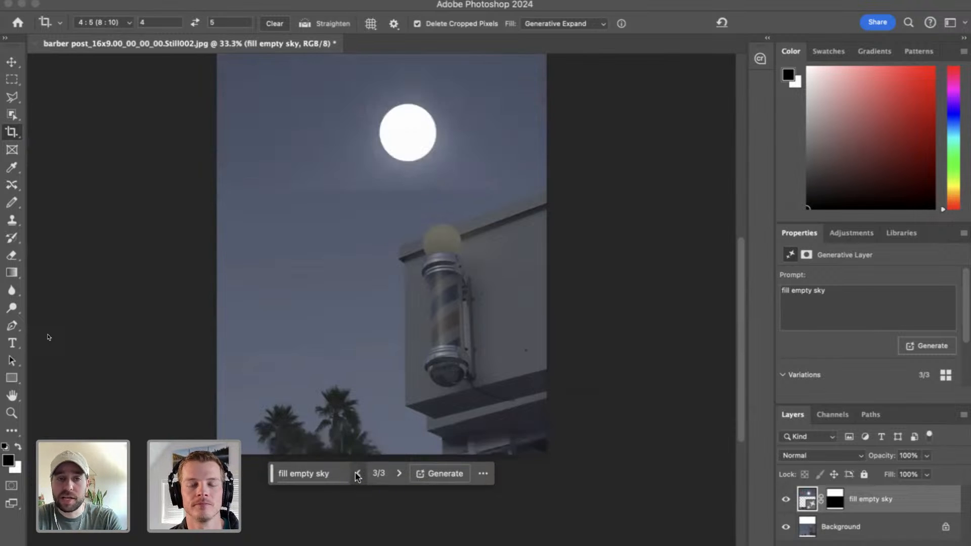
Step: Generate an additional set of "fill empty sky" variations and choose the second one
{"action": "left_click", "coordinate": [444, 474]}
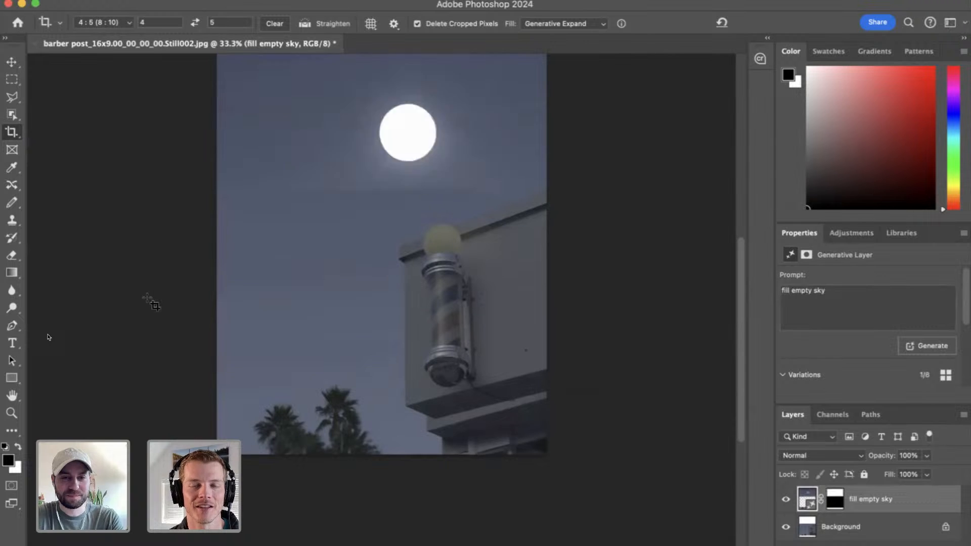
{"action": "left_click", "coordinate": [400, 475]}
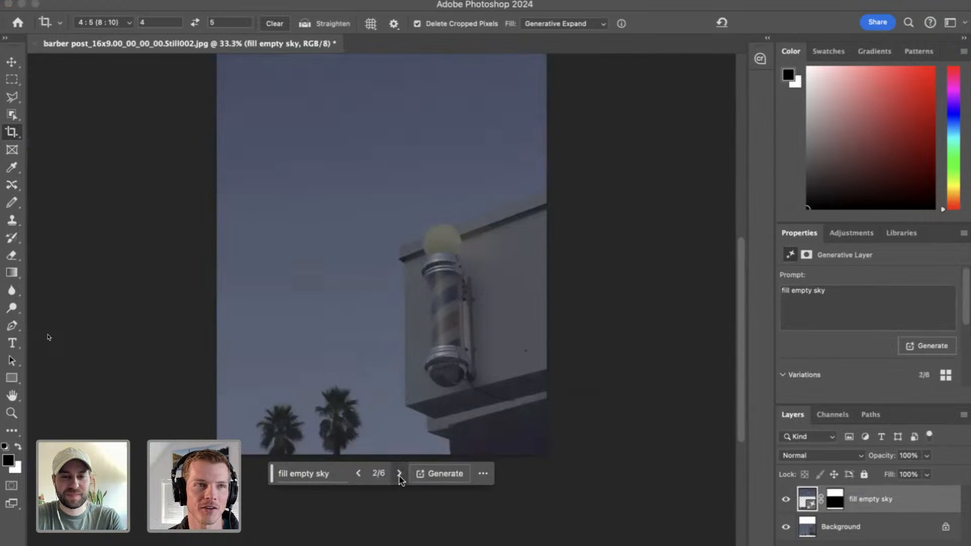
{"action": "scroll", "coordinate": [683, 299], "scroll_direction": "up", "scroll_amount": 3}
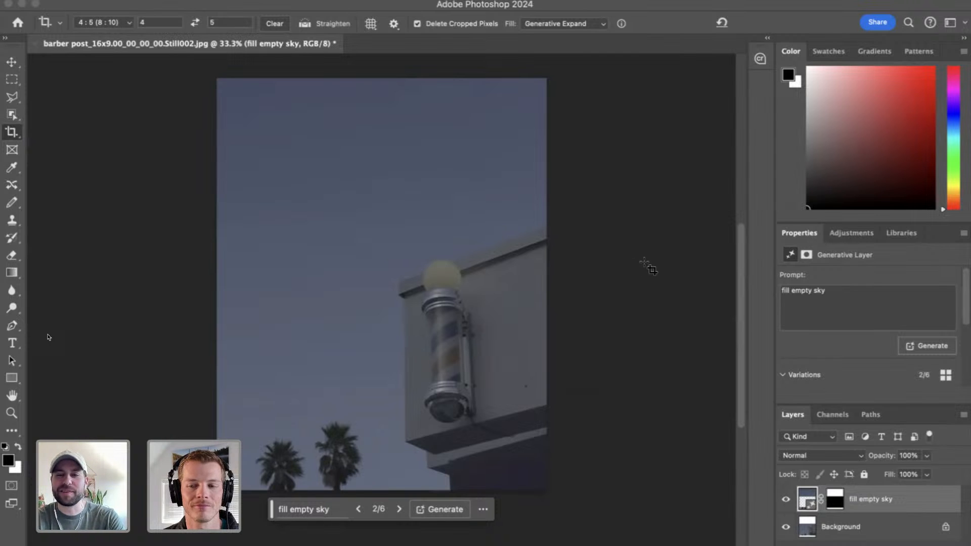
Step: Select a tall rectangle of sky over the small palms beside the building and fill it with Generative Fill using the prompt "large palm tree"
{"action": "left_click", "coordinate": [16, 80]}
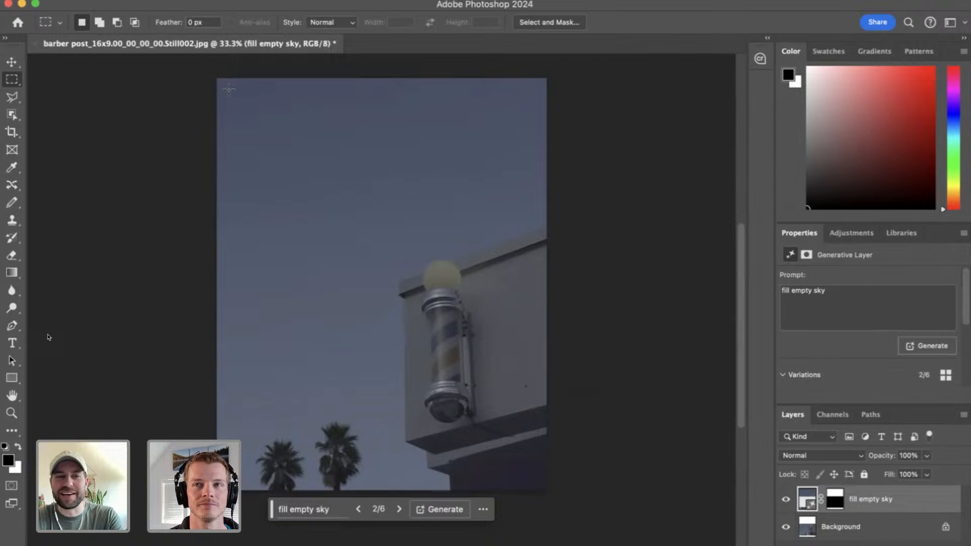
{"action": "left_click_drag", "start_coordinate": [229, 90], "coordinate": [345, 281]}
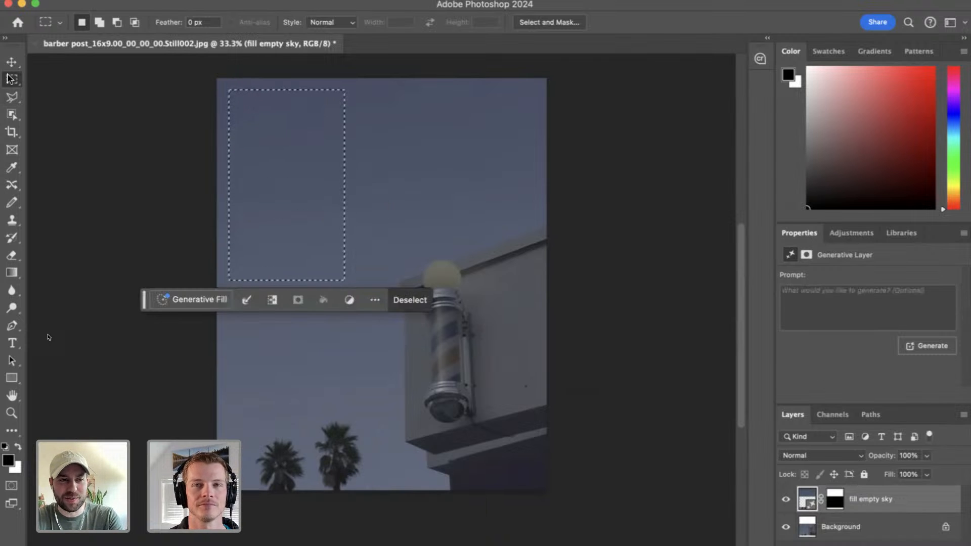
{"action": "left_click", "coordinate": [358, 211]}
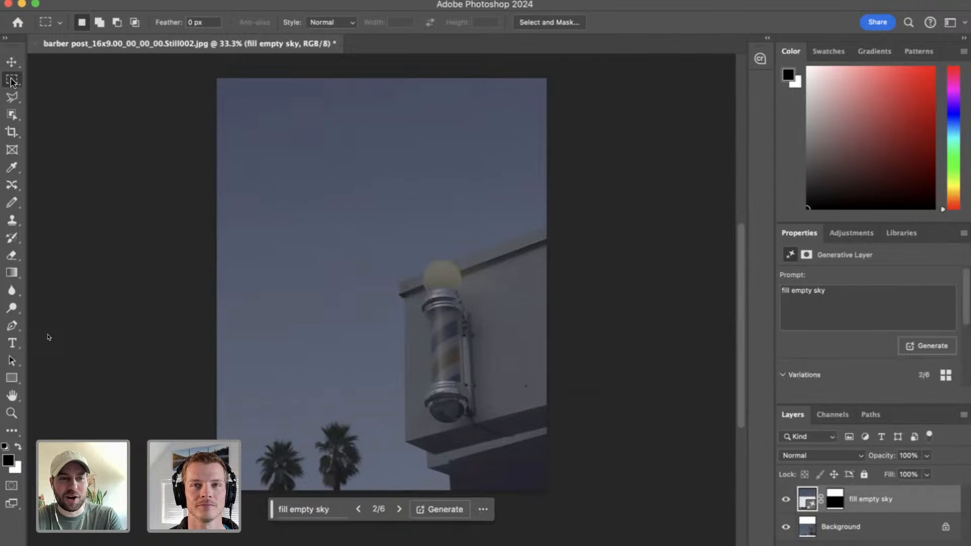
{"action": "left_click_drag", "start_coordinate": [243, 106], "coordinate": [398, 517]}
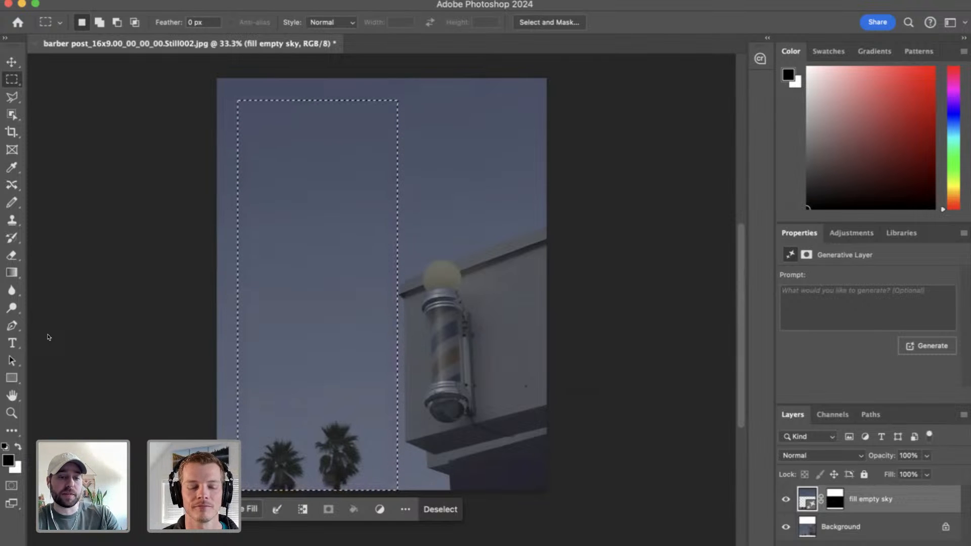
{"action": "left_click", "coordinate": [238, 510]}
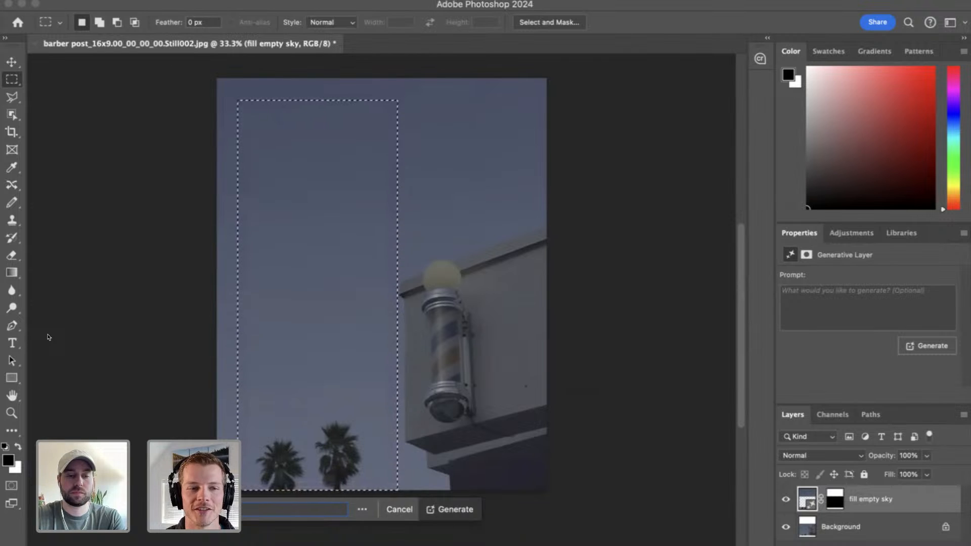
{"action": "left_click", "coordinate": [455, 510]}
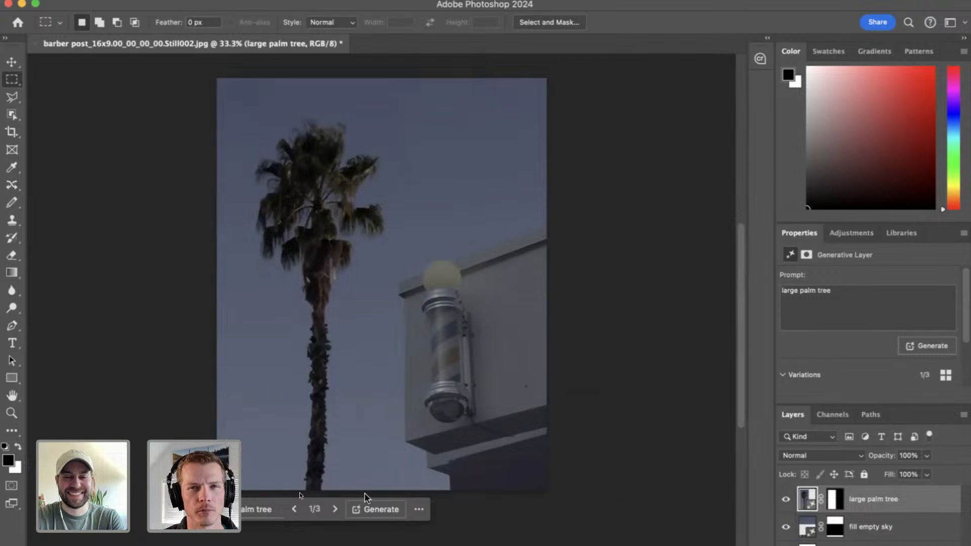
Step: Compare the three "large palm tree" variations and keep the first one
{"action": "left_click", "coordinate": [335, 509]}
{"action": "left_click", "coordinate": [335, 509]}
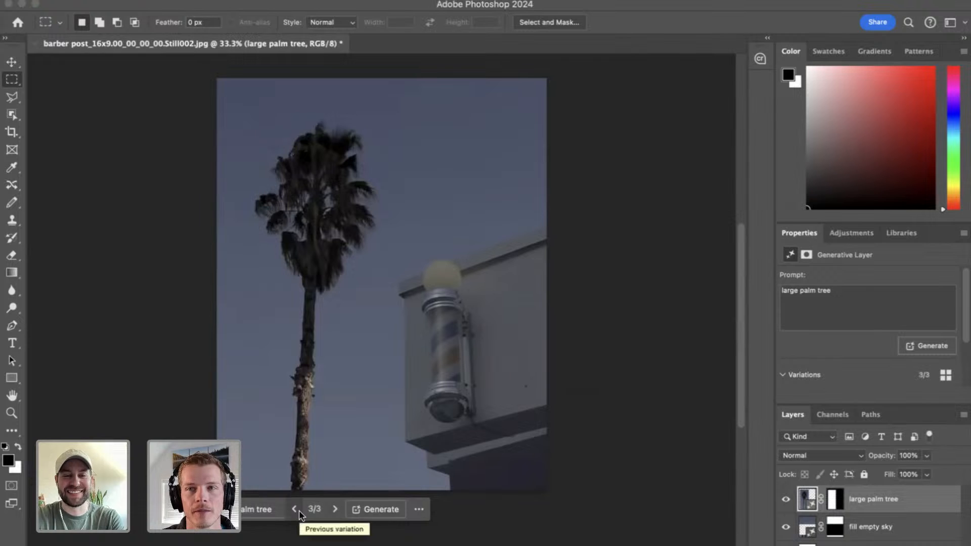
{"action": "left_click", "coordinate": [296, 510]}
{"action": "left_click", "coordinate": [296, 510]}
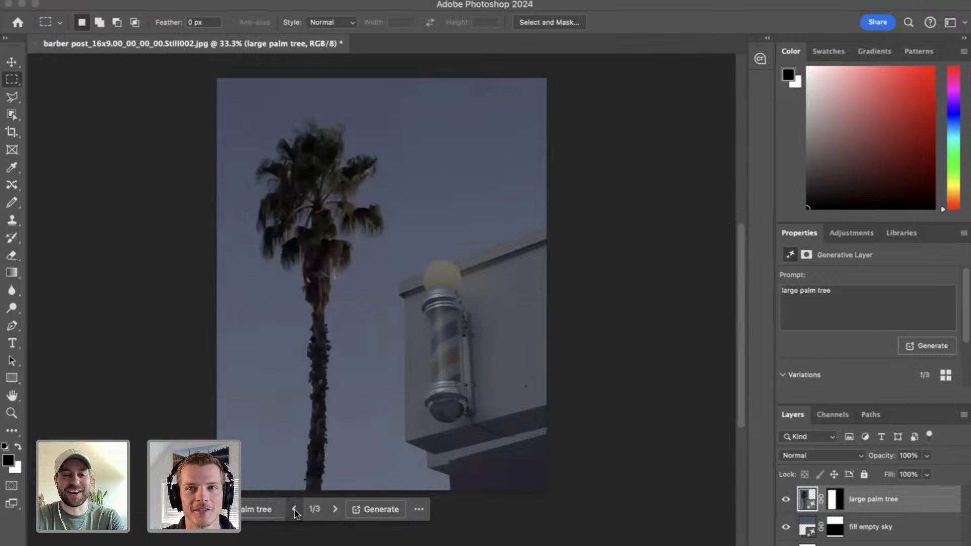
{"action": "left_click", "coordinate": [335, 509]}
{"action": "left_click", "coordinate": [335, 509]}
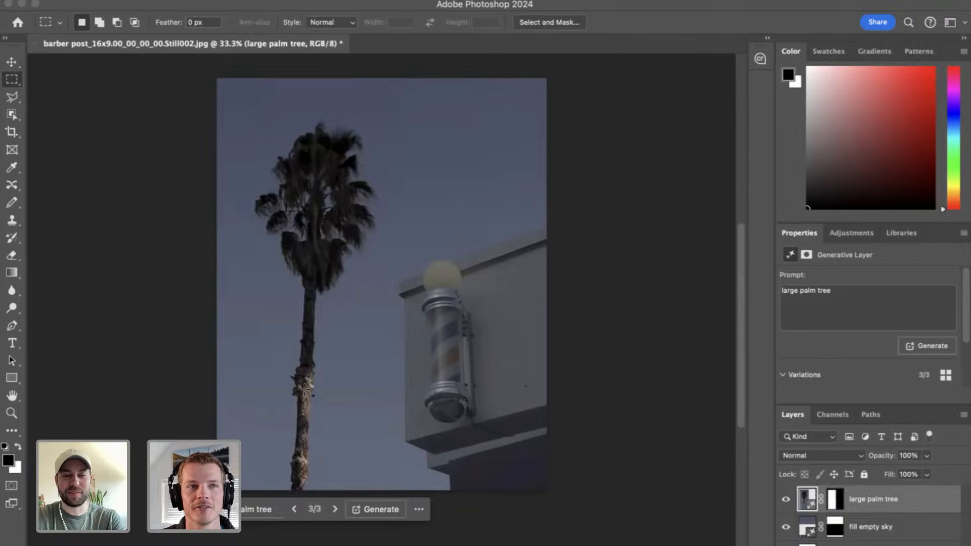
{"action": "left_click", "coordinate": [294, 510]}
{"action": "left_click", "coordinate": [294, 510]}
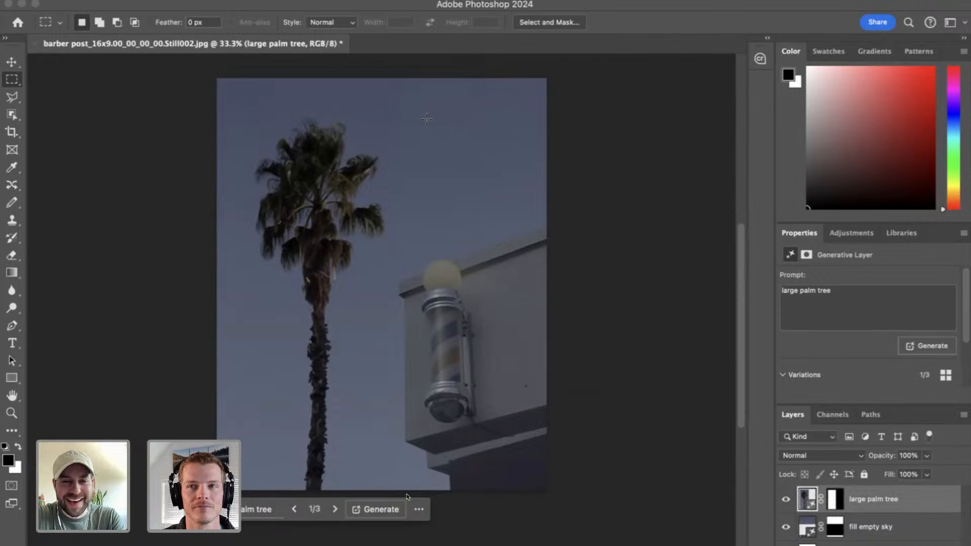
Step: Select a small rectangle of sky above the building and fill it with Generative Fill using the prompt "birds"
{"action": "left_click_drag", "start_coordinate": [399, 107], "coordinate": [492, 157]}
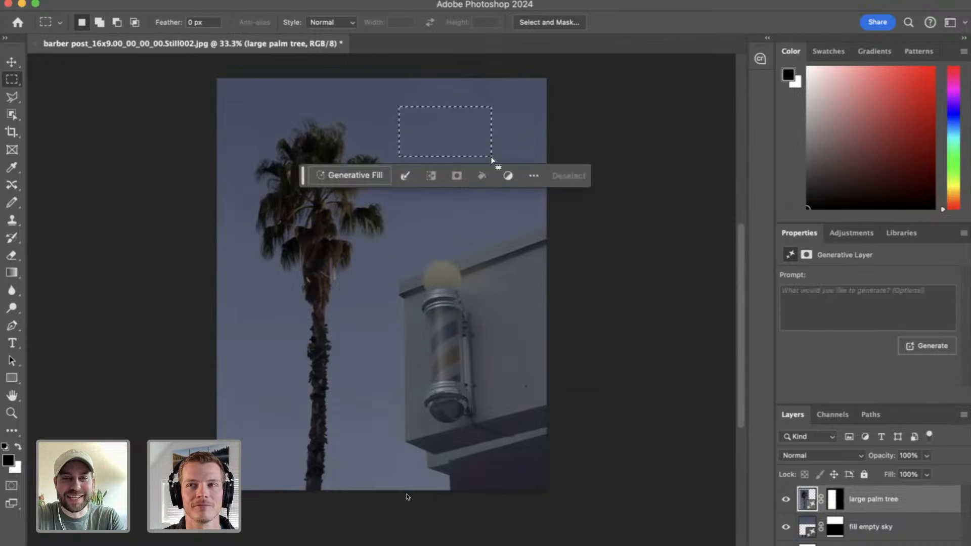
{"action": "left_click", "coordinate": [386, 182]}
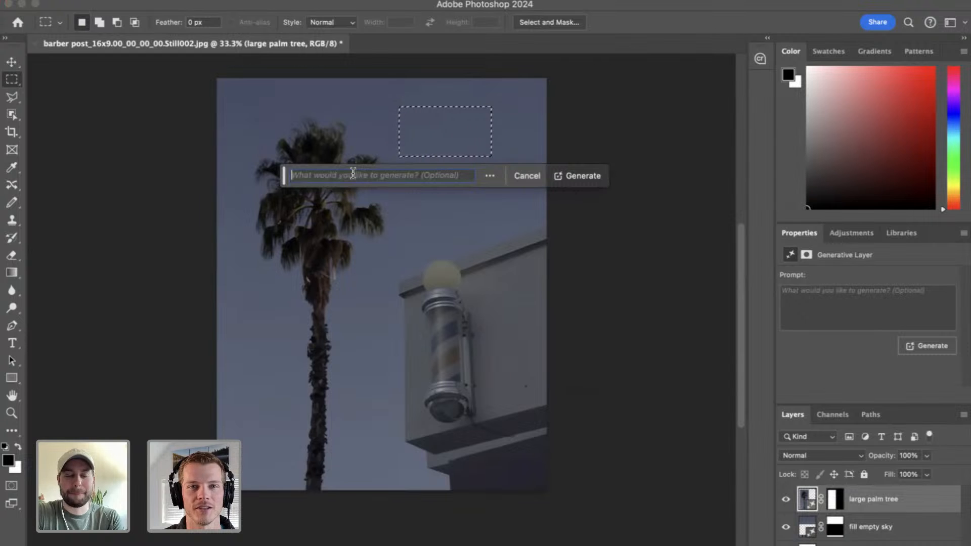
{"action": "type", "text": "birds"}
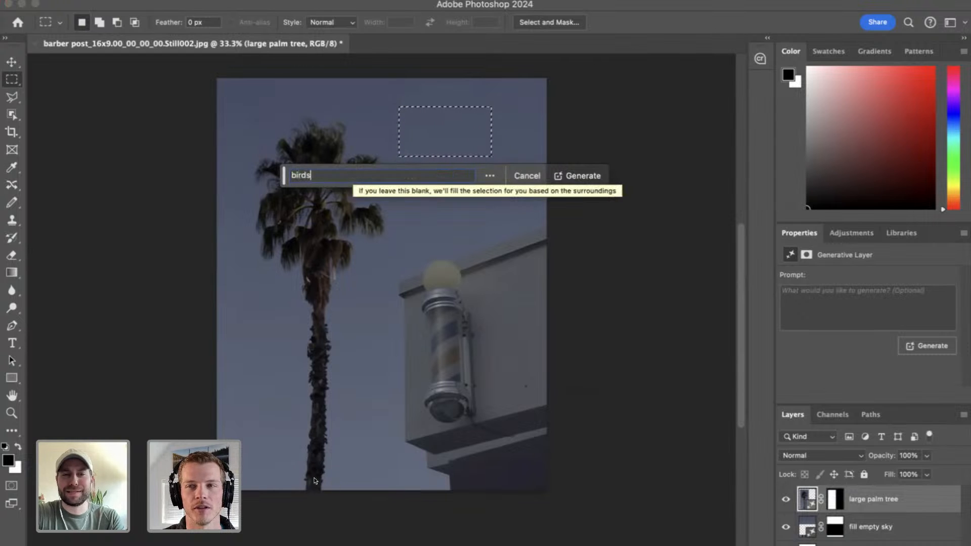
{"action": "left_click", "coordinate": [566, 179]}
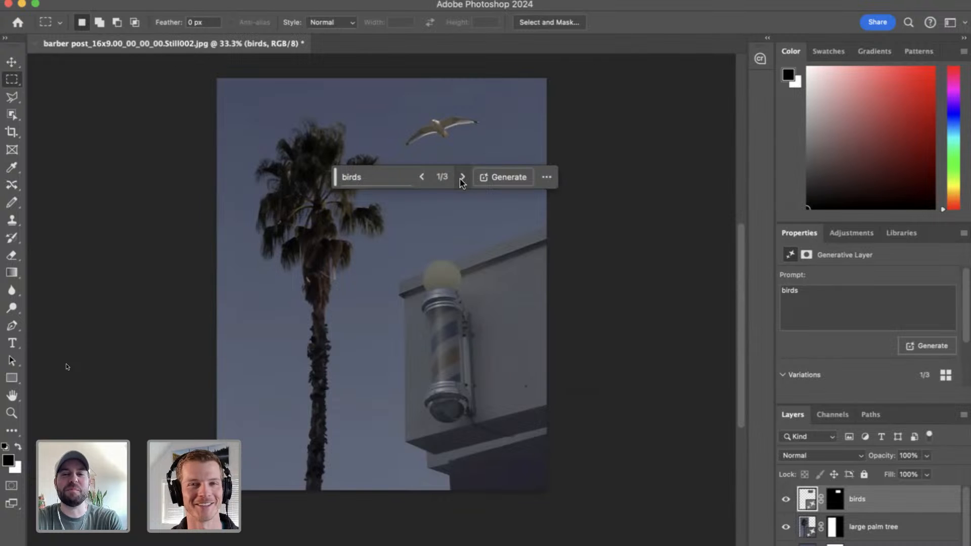
Step: Compare the three "birds" variations and keep the first, moving the contextual bar clear of the image
{"action": "left_click_drag", "start_coordinate": [335, 177], "coordinate": [478, 415]}
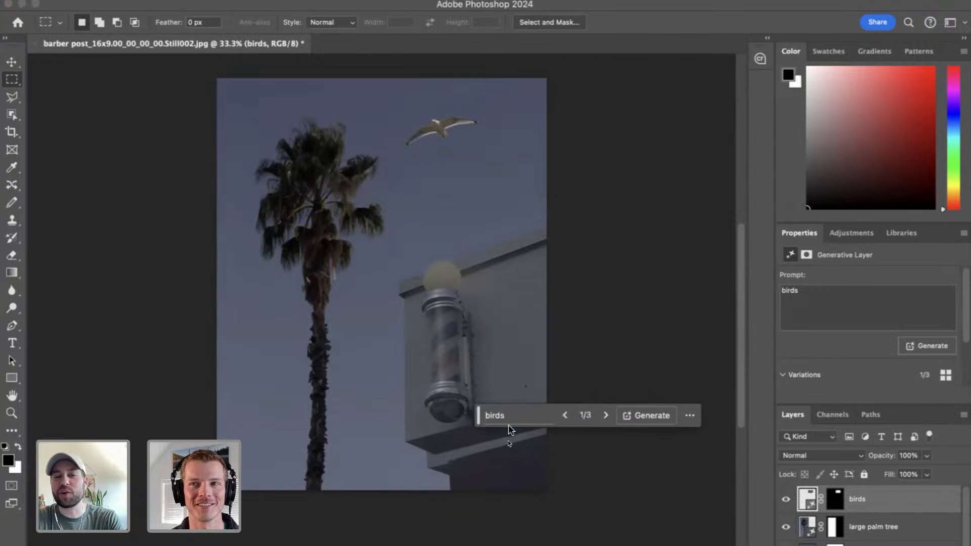
{"action": "left_click", "coordinate": [606, 416]}
{"action": "left_click", "coordinate": [606, 415]}
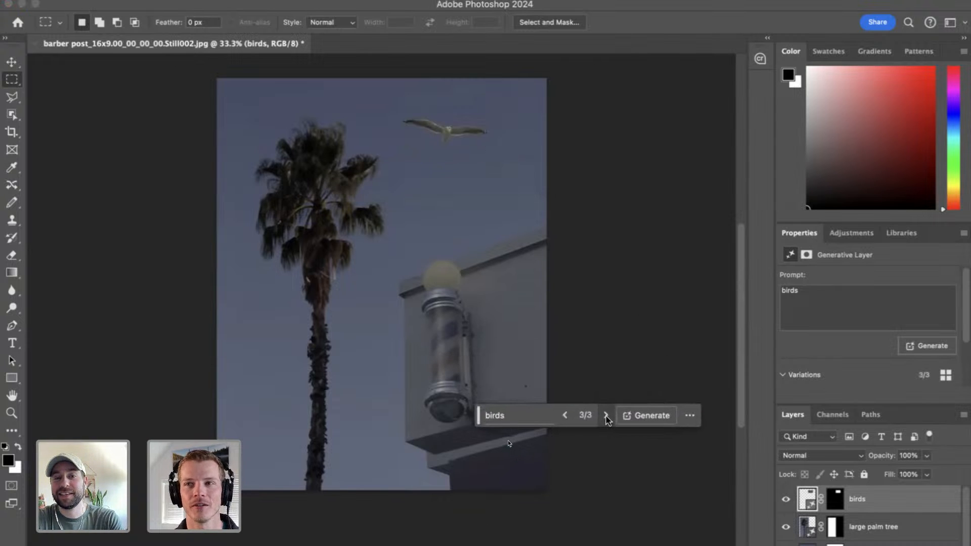
{"action": "left_click", "coordinate": [570, 415]}
{"action": "left_click", "coordinate": [569, 415]}
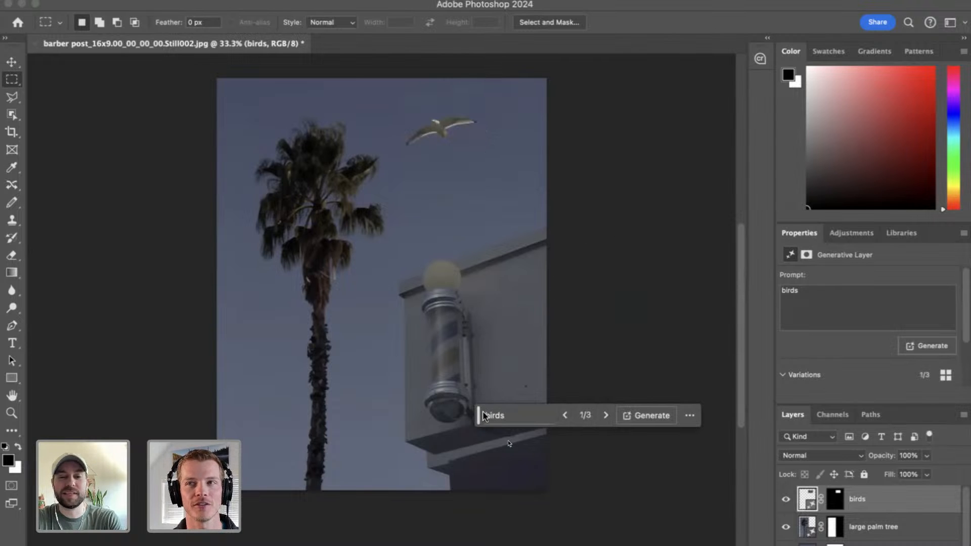
{"action": "left_click_drag", "start_coordinate": [485, 416], "coordinate": [221, 528]}
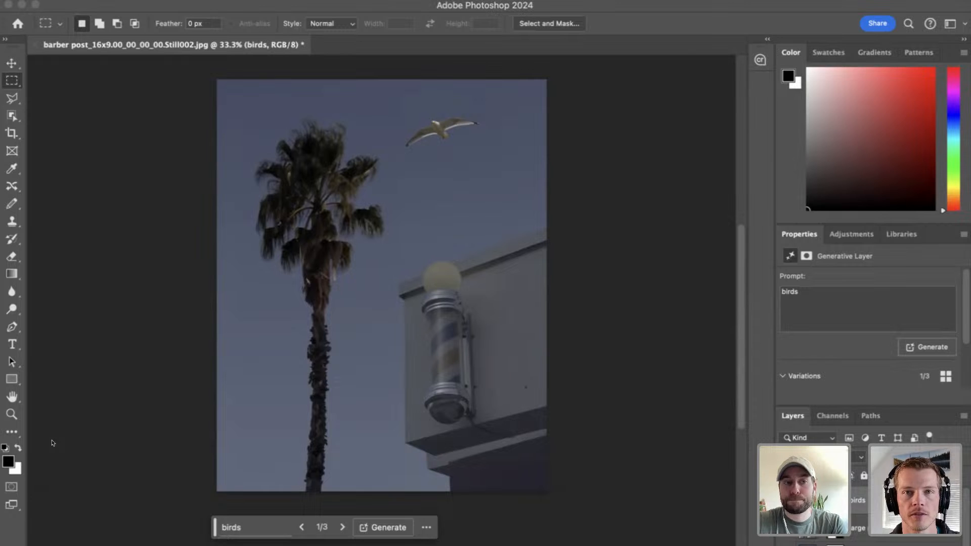
Step: Set up an Export As of the expanded image as a JPG with quality 7
{"action": "left_click", "coordinate": [125, 1]}
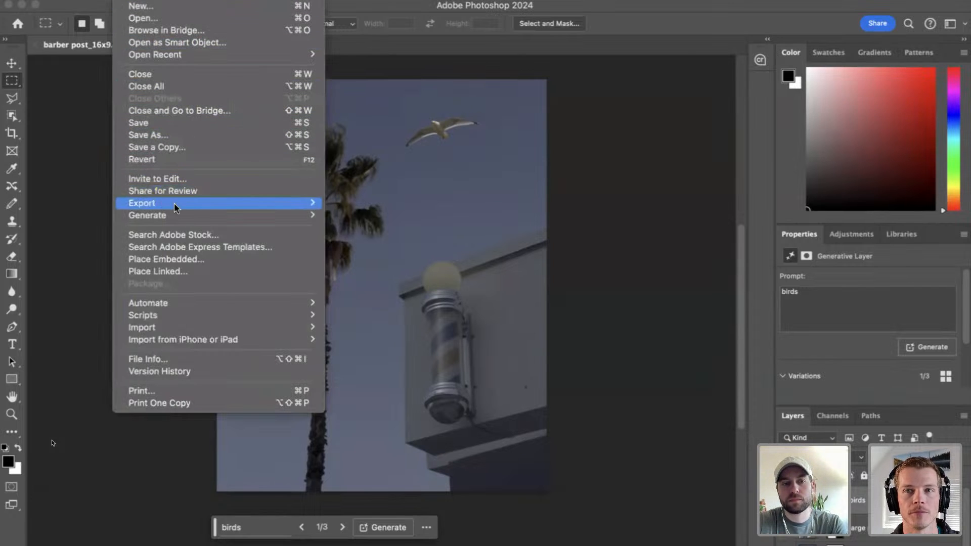
{"action": "mouse_move", "coordinate": [182, 202]}
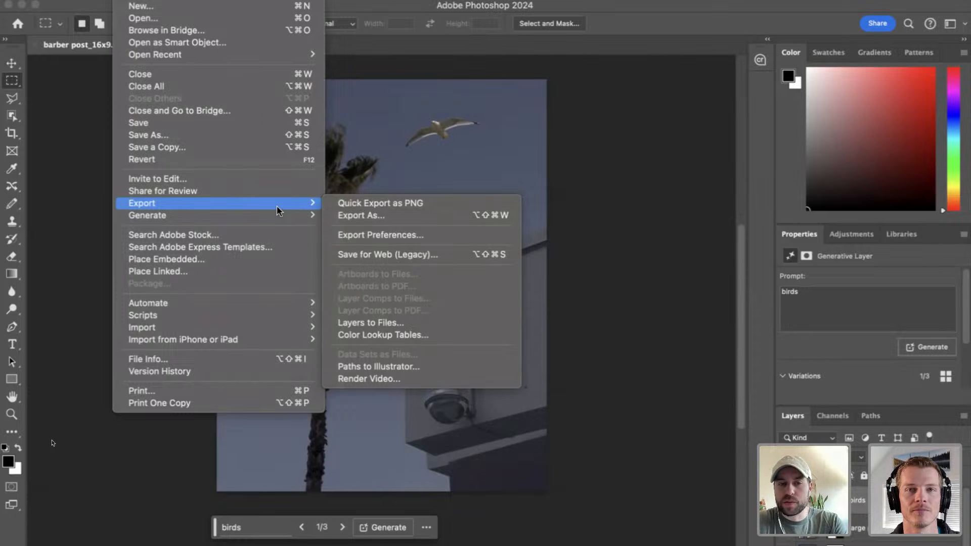
{"action": "left_click", "coordinate": [382, 216]}
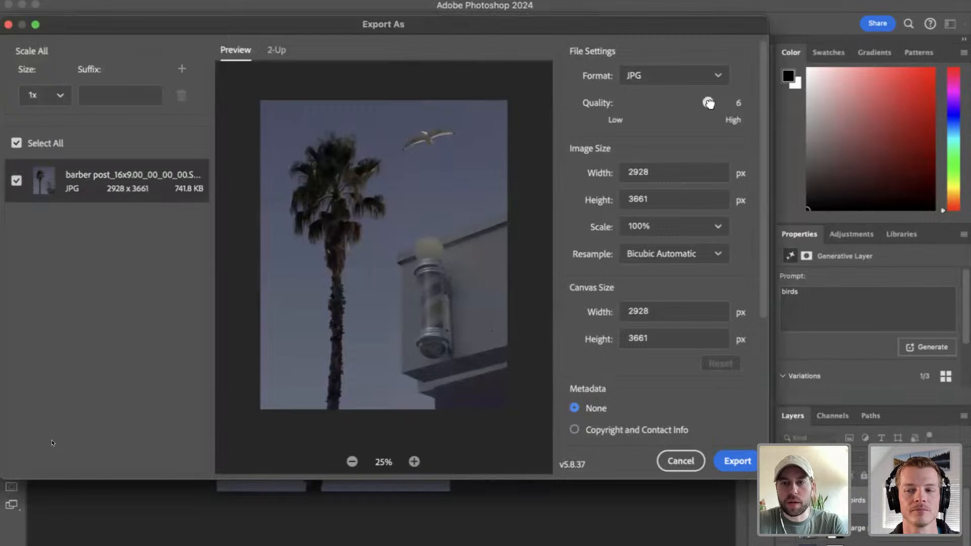
{"action": "left_click_drag", "start_coordinate": [708, 103], "coordinate": [725, 103]}
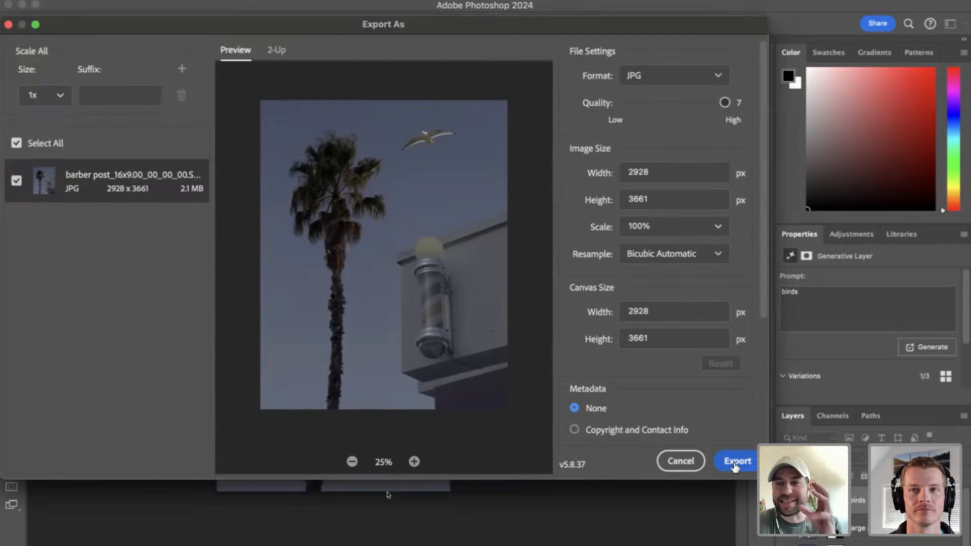
Step: Export the JPG to ContntDrive > Adobe Live > APRIL 2024 > 02_GFX, adding the prefix "POST" to its file name
{"action": "left_click", "coordinate": [737, 461]}
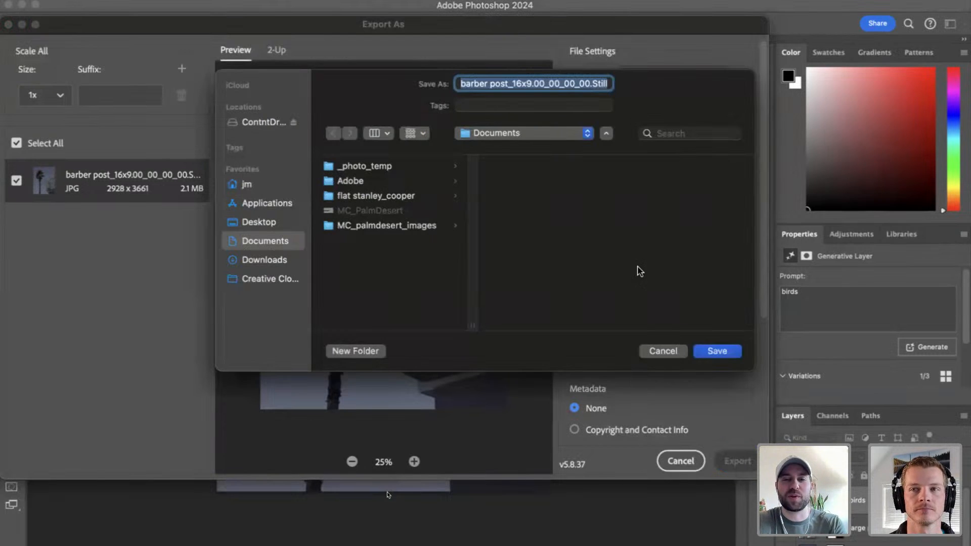
{"action": "left_click", "coordinate": [258, 122]}
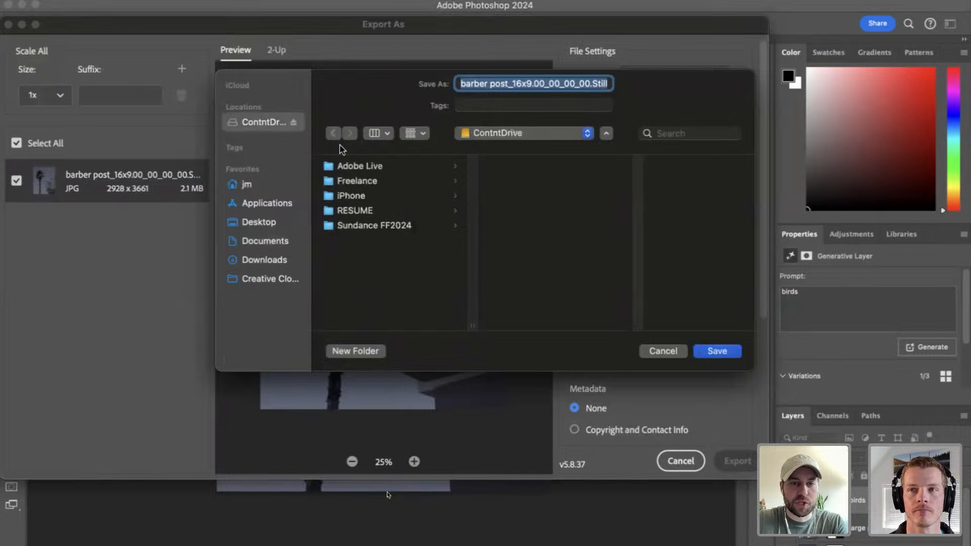
{"action": "left_click", "coordinate": [368, 169]}
{"action": "left_click", "coordinate": [544, 170]}
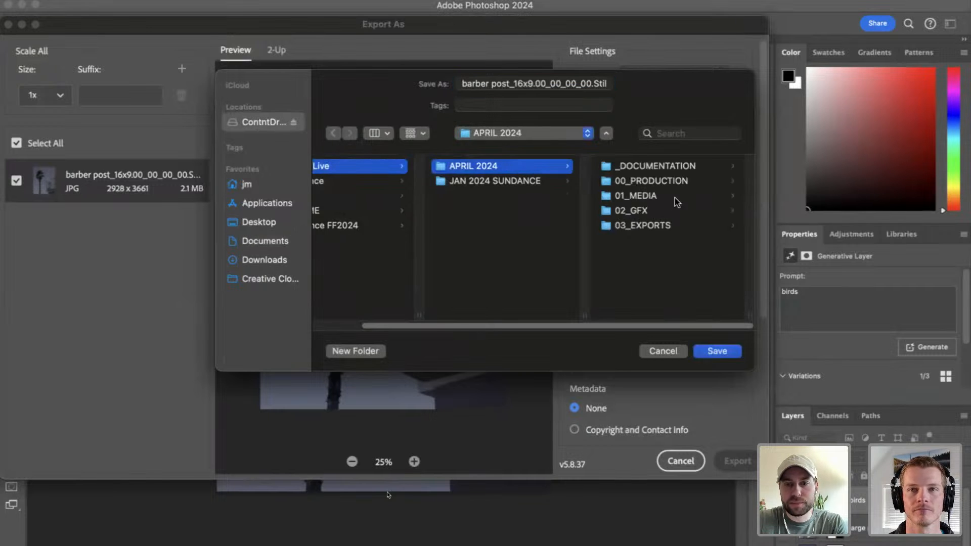
{"action": "left_click", "coordinate": [658, 212]}
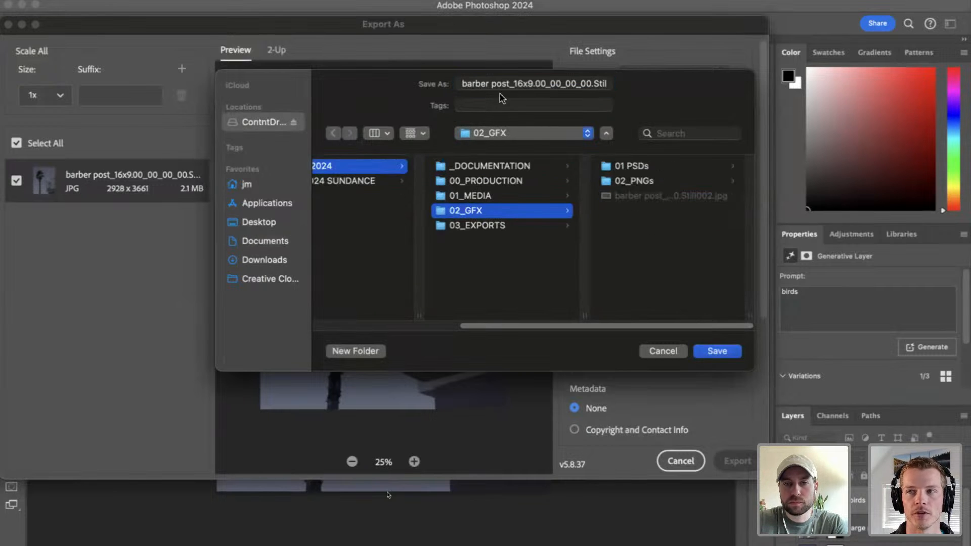
{"action": "left_click", "coordinate": [462, 83]}
{"action": "type", "text": "POST"}
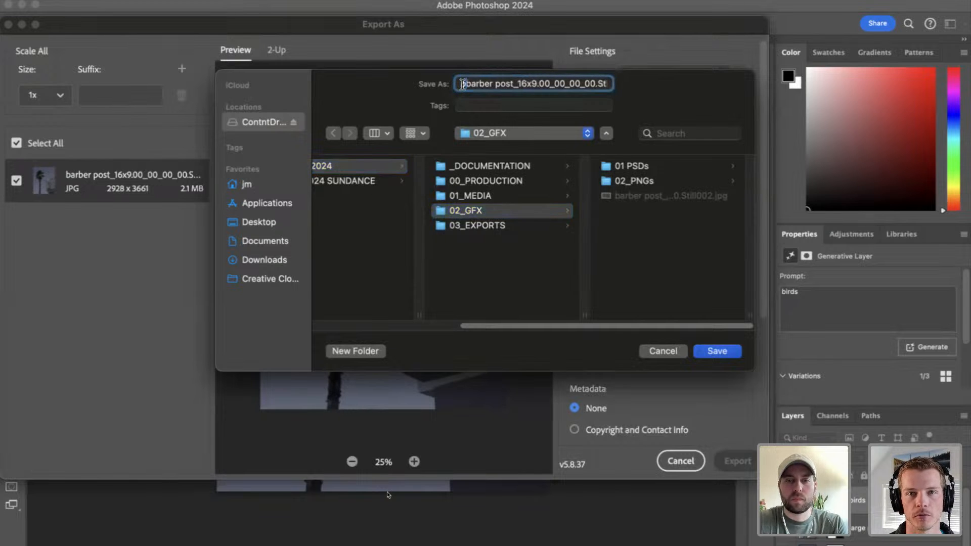
{"action": "left_click", "coordinate": [721, 351]}
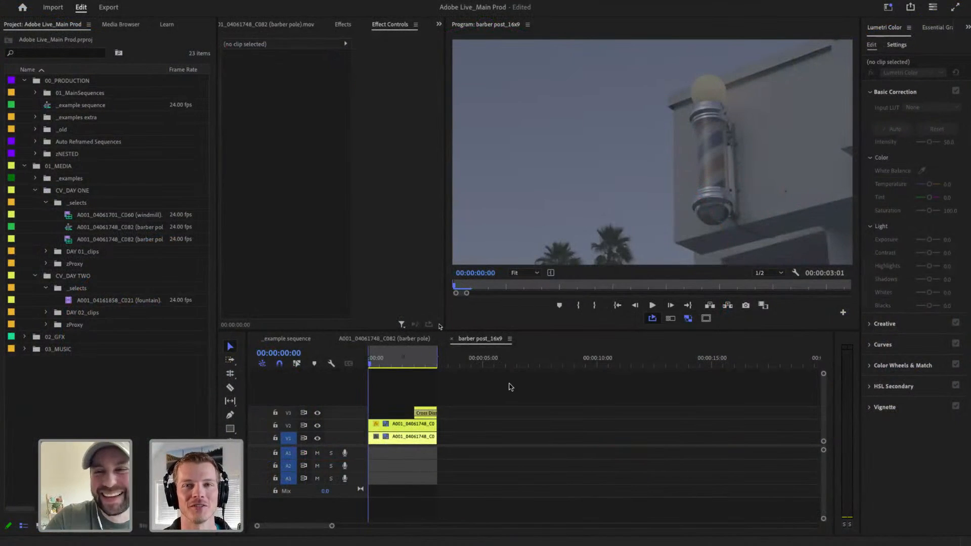
Step: Switch to Premiere Pro, import the POST barber post still JPG from 02_GFX and create a new sequence from it
{"action": "left_click_drag", "start_coordinate": [382, 361], "coordinate": [360, 362]}
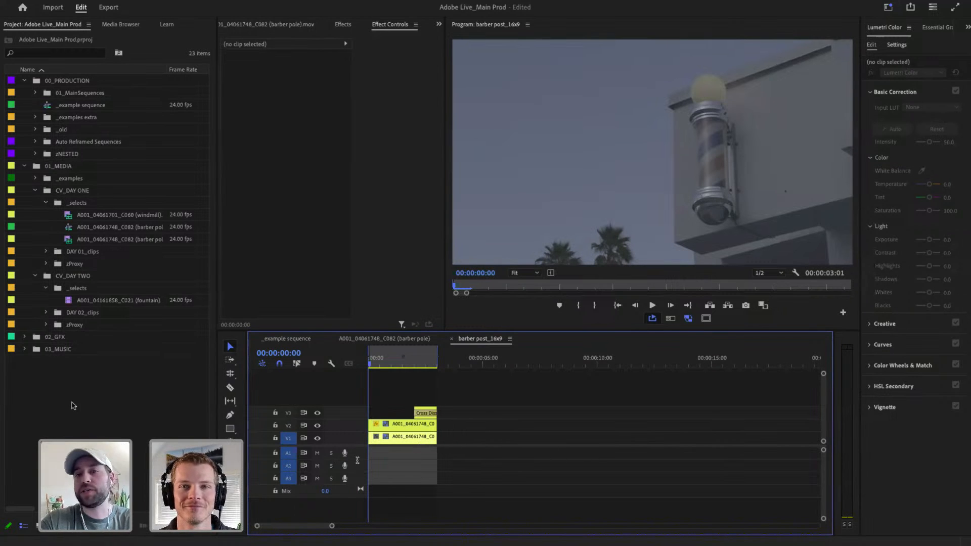
{"action": "right_click", "coordinate": [71, 395]}
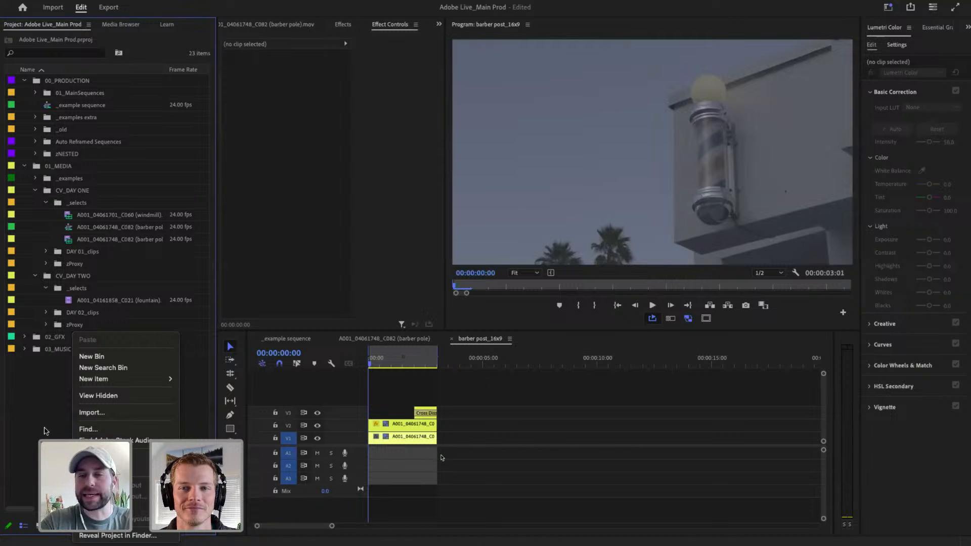
{"action": "left_click", "coordinate": [137, 412]}
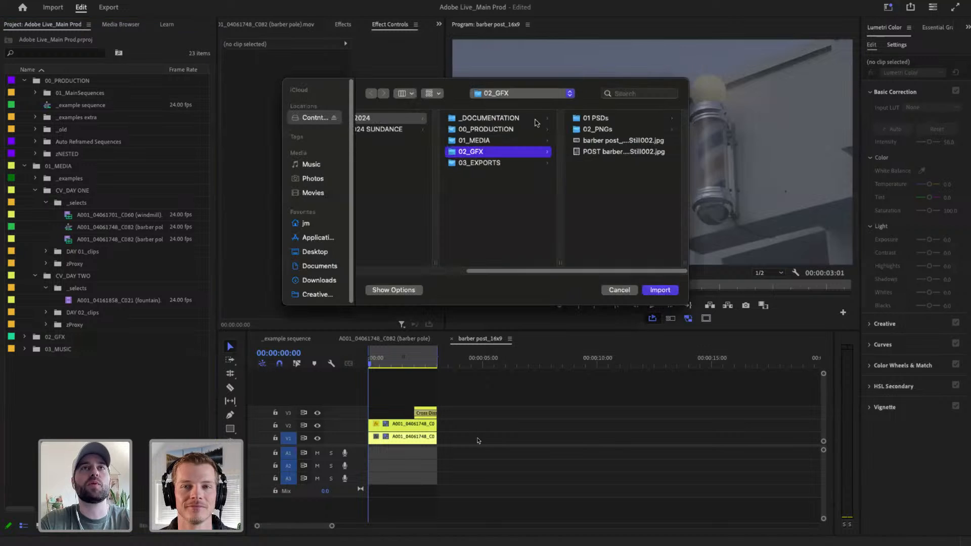
{"action": "left_click", "coordinate": [599, 152]}
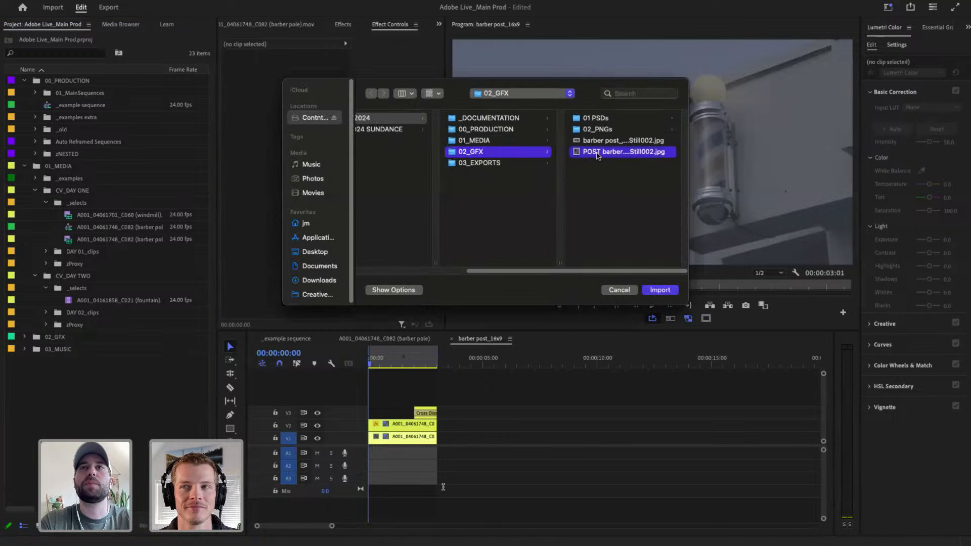
{"action": "left_click", "coordinate": [660, 291]}
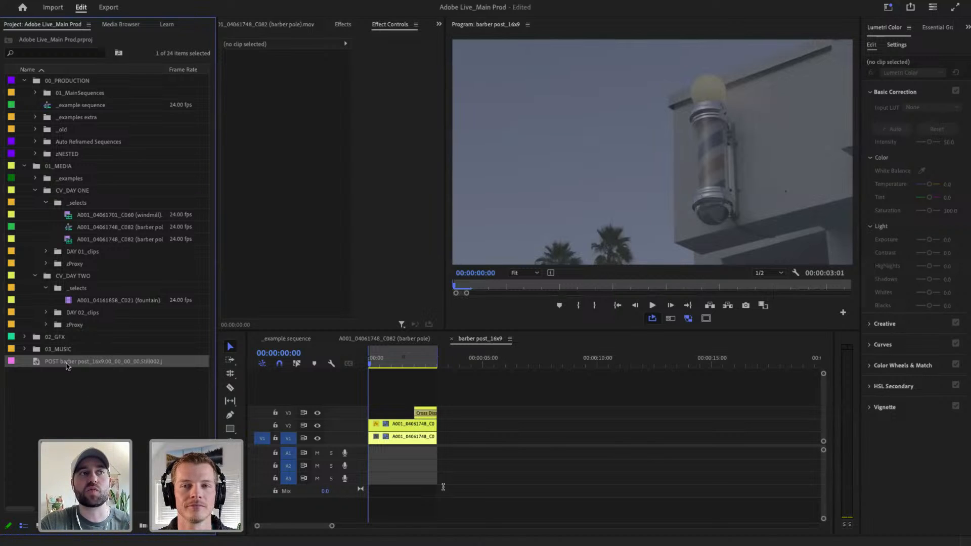
{"action": "right_click", "coordinate": [67, 366]}
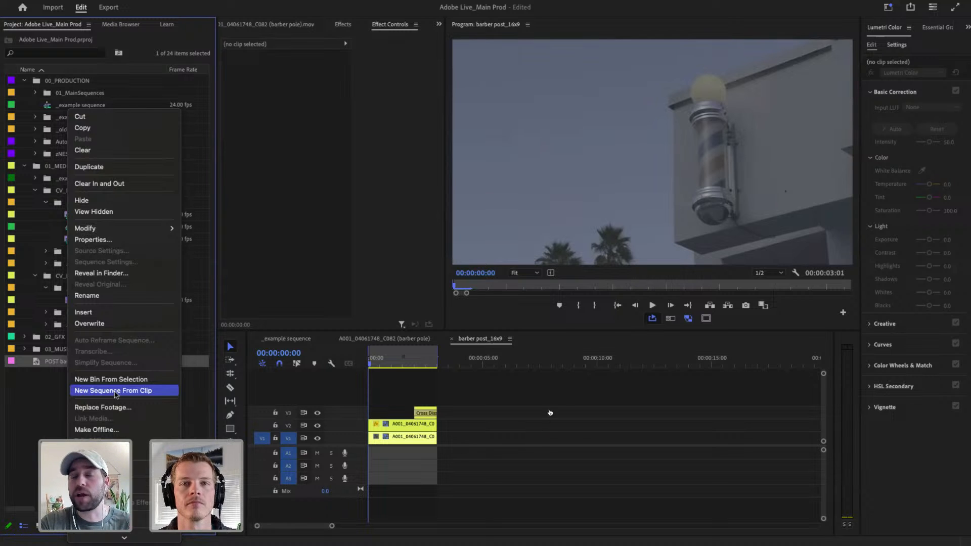
{"action": "left_click", "coordinate": [116, 391]}
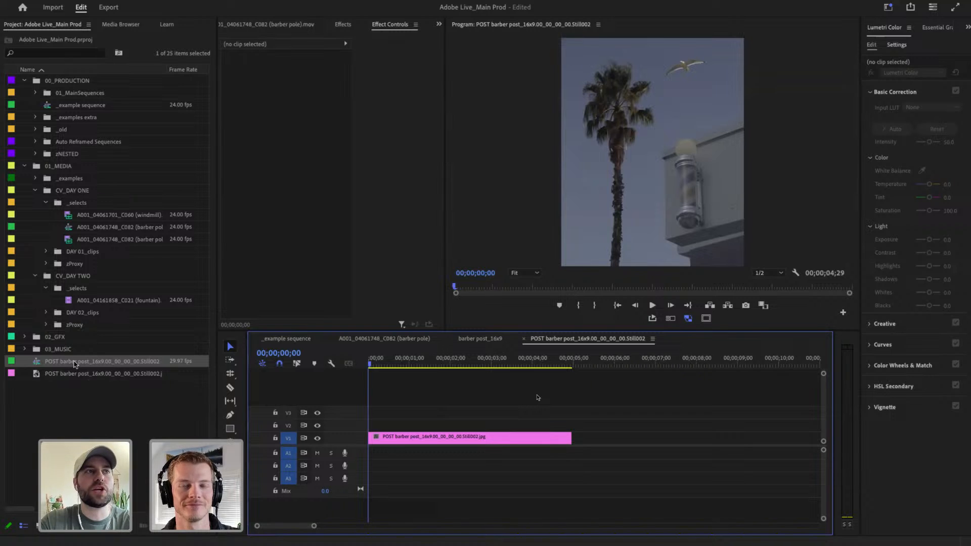
{"action": "right_click", "coordinate": [74, 363]}
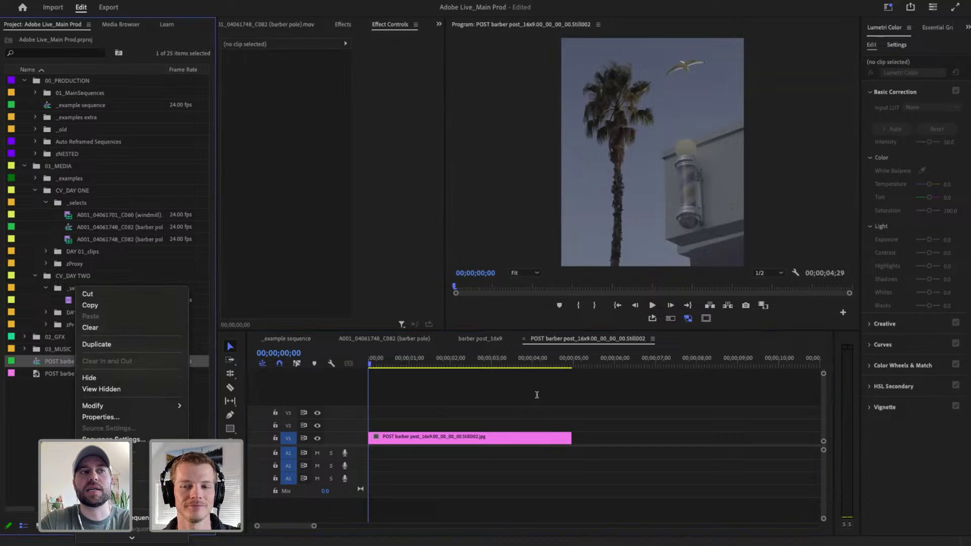
{"action": "scroll", "coordinate": [132, 412], "scroll_direction": "down", "scroll_amount": 10}
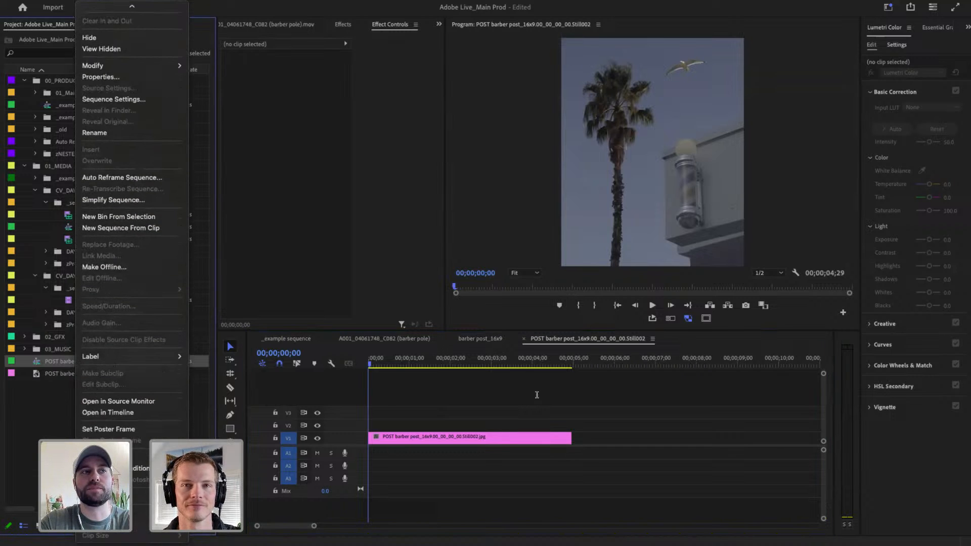
{"action": "left_click", "coordinate": [454, 414]}
{"action": "mouse_move", "coordinate": [390, 365]}
{"action": "left_mouse_down"}
{"action": "mouse_move", "coordinate": [371, 365]}
{"action": "mouse_move", "coordinate": [466, 364]}
{"action": "mouse_move", "coordinate": [405, 365]}
{"action": "left_mouse_up"}
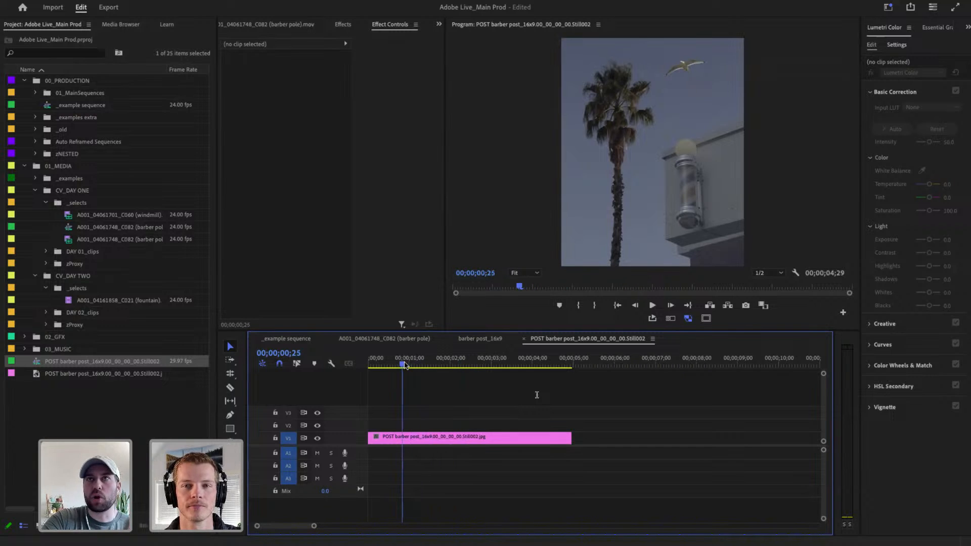
{"action": "left_click_drag", "start_coordinate": [405, 365], "coordinate": [350, 365]}
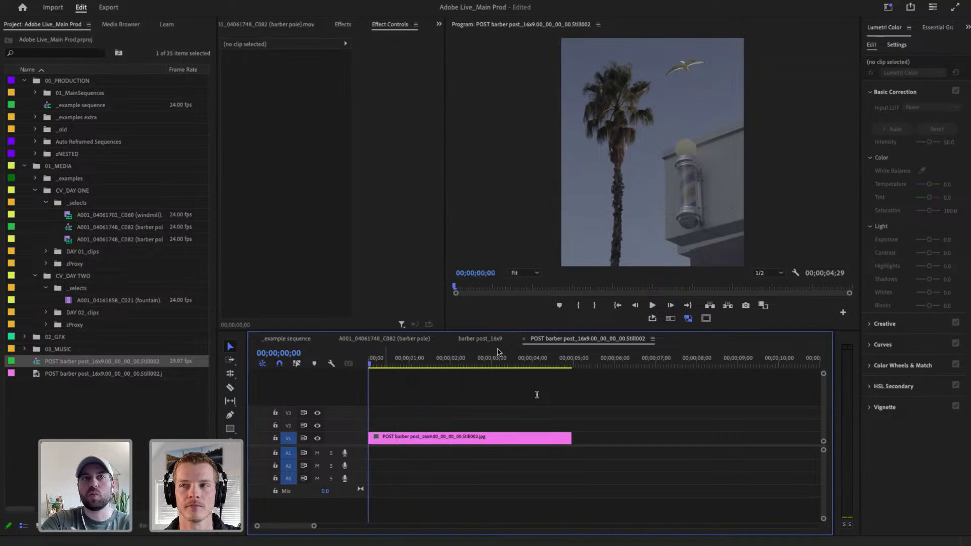
Step: Nest all the clips in the barber post_16x9 sequence as "Barber Pole NEST"
{"action": "left_click", "coordinate": [476, 340]}
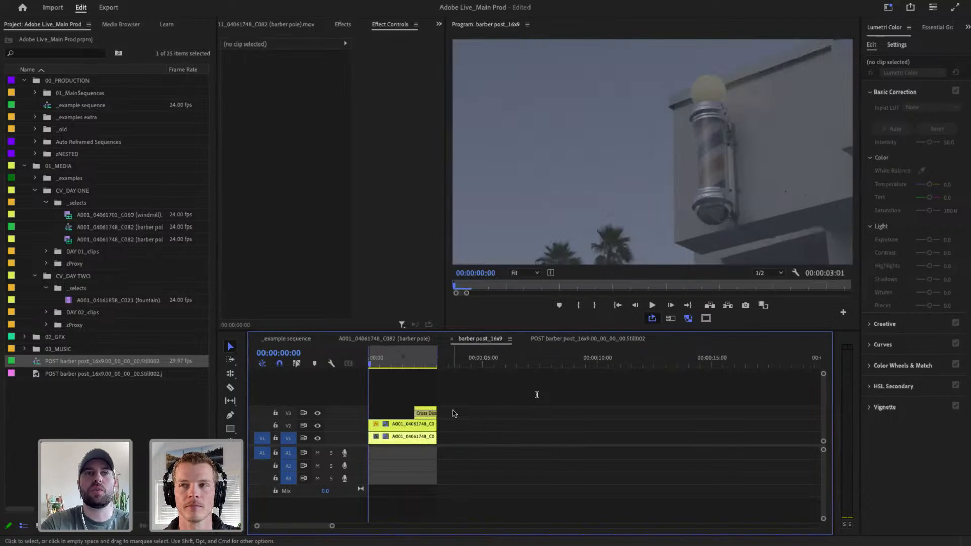
{"action": "left_click_drag", "start_coordinate": [472, 402], "coordinate": [443, 423]}
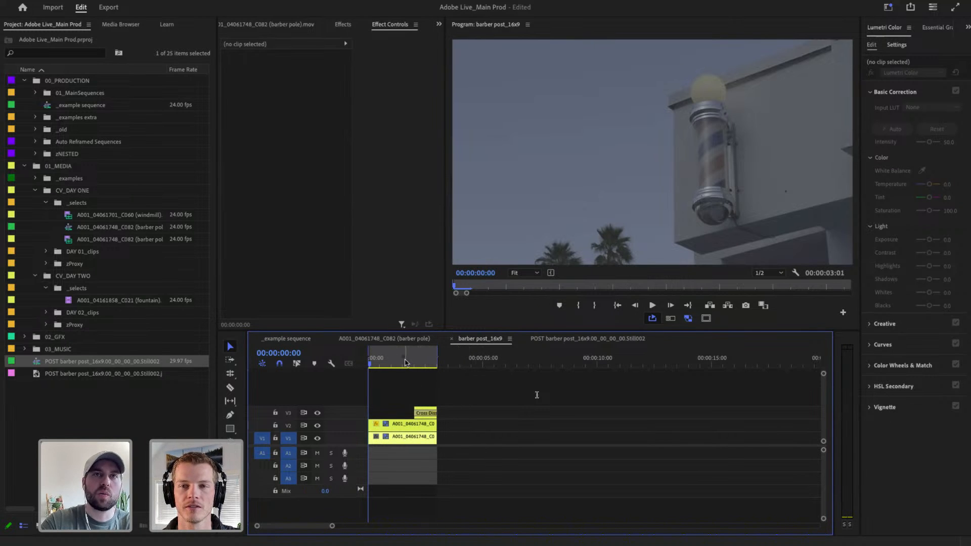
{"action": "left_click_drag", "start_coordinate": [403, 360], "coordinate": [385, 466]}
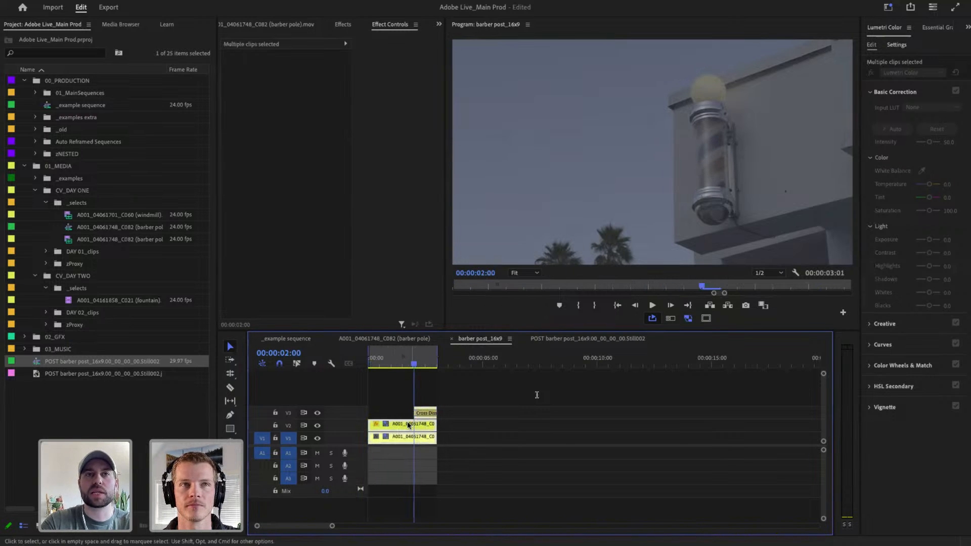
{"action": "right_click", "coordinate": [405, 427]}
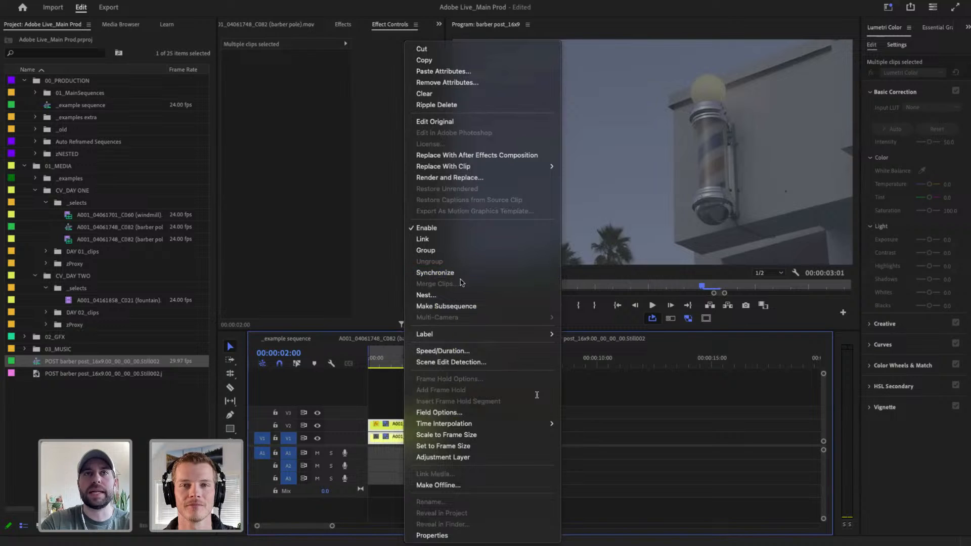
{"action": "left_click", "coordinate": [439, 295]}
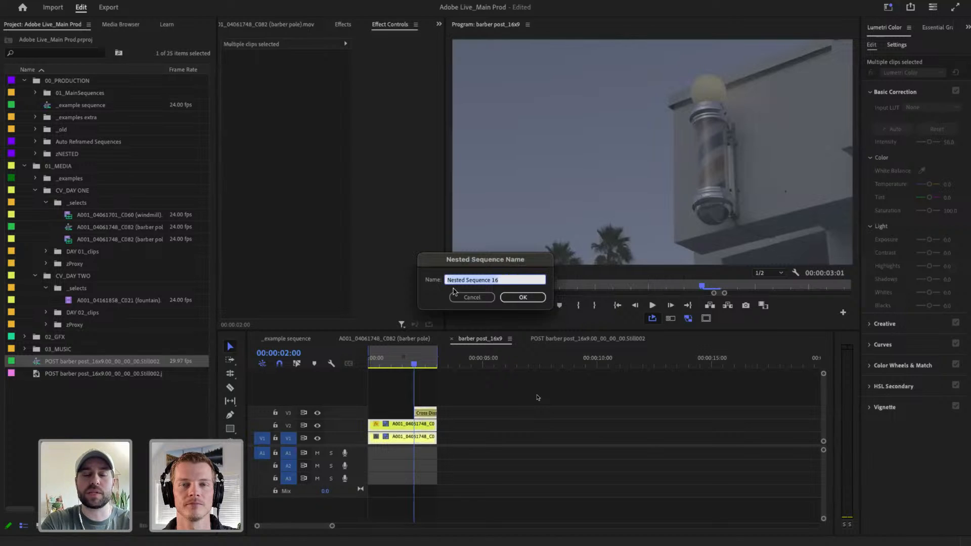
{"action": "type", "text": "Barb"}
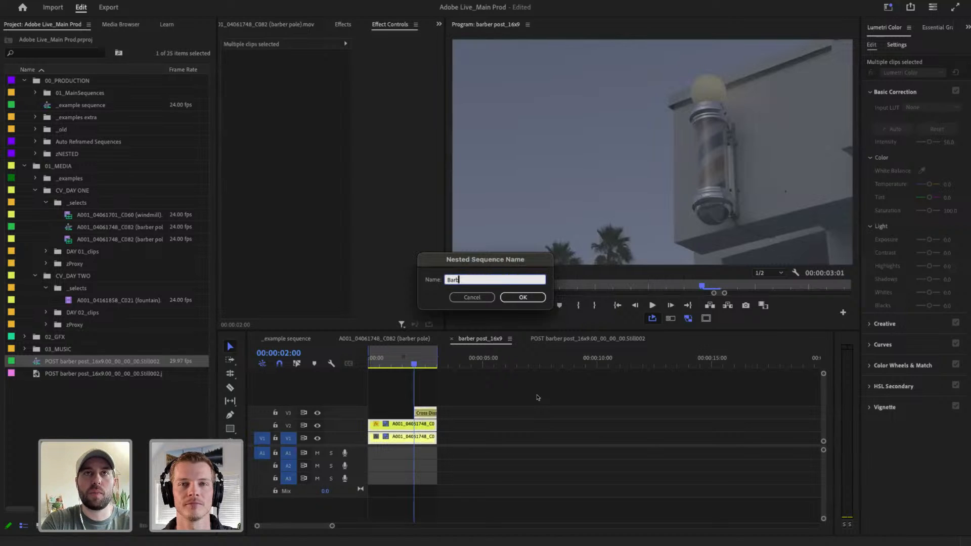
{"action": "type", "text": "er Pole NEST"}
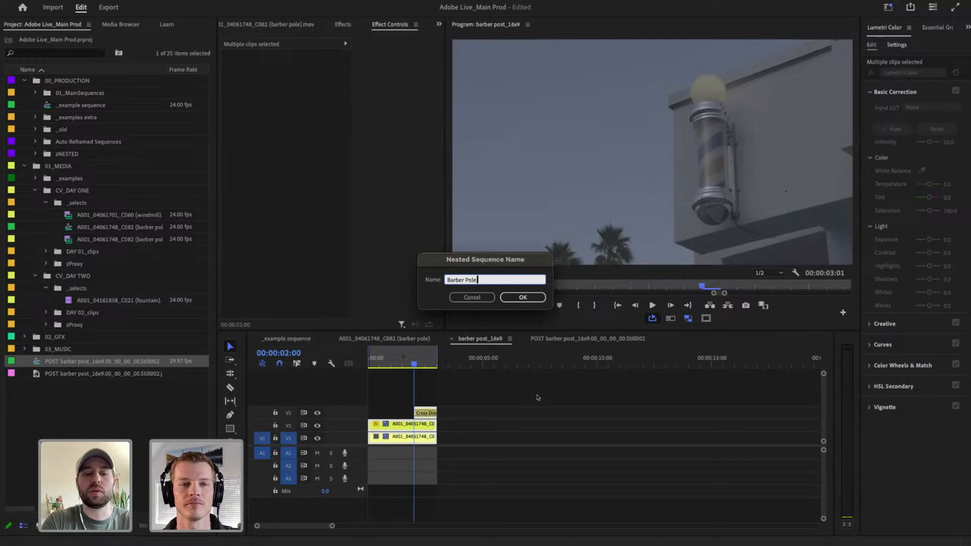
{"action": "key", "text": "Return"}
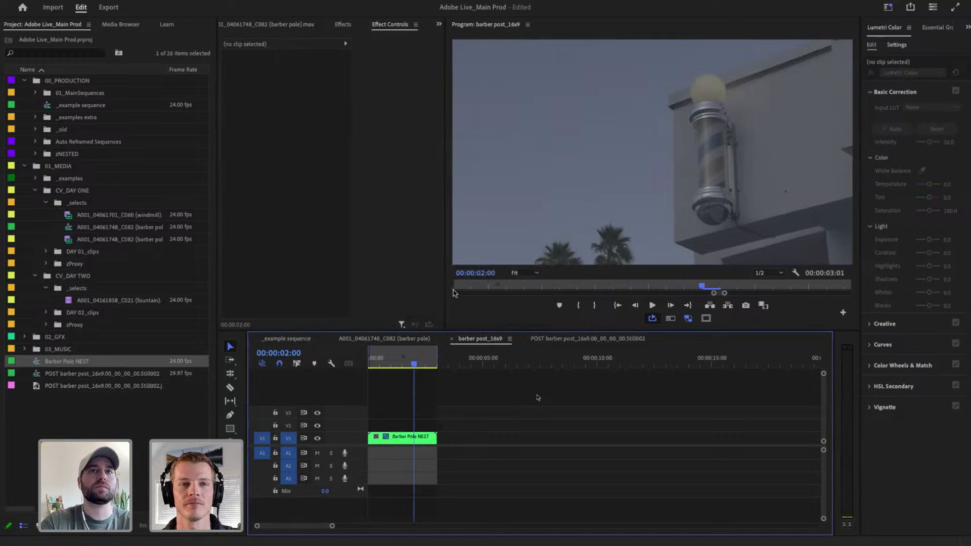
Step: Copy the Barber Pole NEST clip into the vertical POST sequence and place it on V2 above the still, starting at zero
{"action": "left_click", "coordinate": [408, 440]}
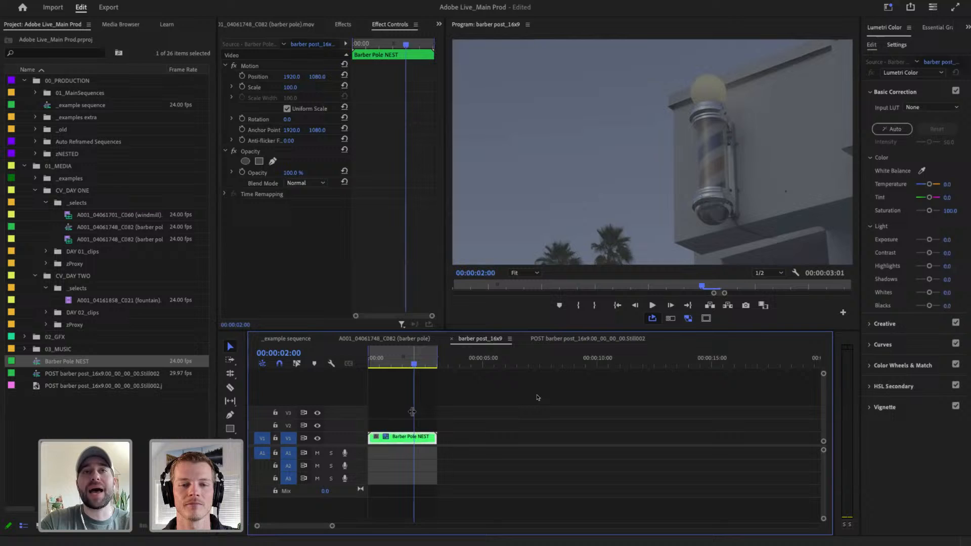
{"action": "left_click", "coordinate": [573, 339]}
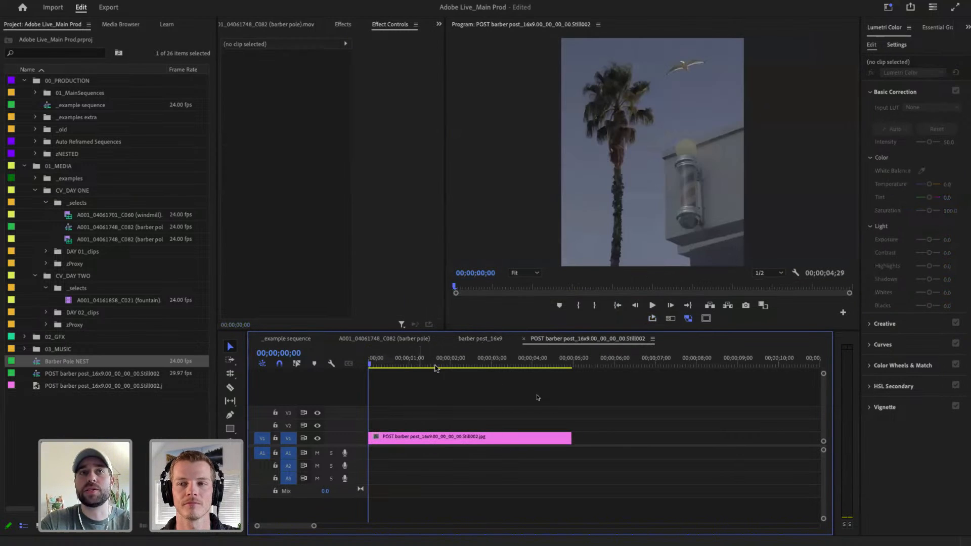
{"action": "left_click", "coordinate": [582, 361]}
{"action": "key", "text": "ctrl+v"}
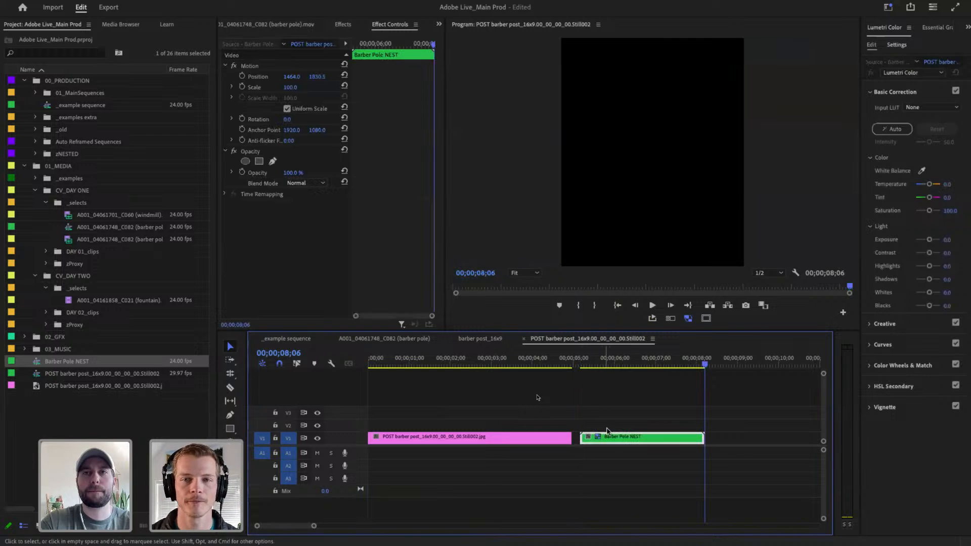
{"action": "left_click_drag", "start_coordinate": [610, 436], "coordinate": [380, 430]}
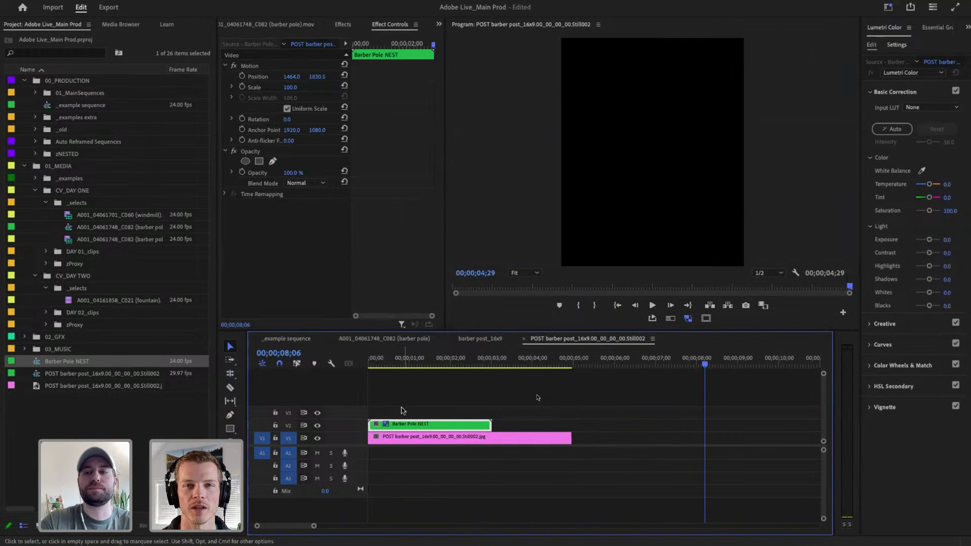
Step: Move the Barber Pole NEST clip down to a vertical position of about 2430 to line up with the still's barber pole
{"action": "left_click", "coordinate": [398, 365]}
{"action": "left_click_drag", "start_coordinate": [399, 366], "coordinate": [406, 366]}
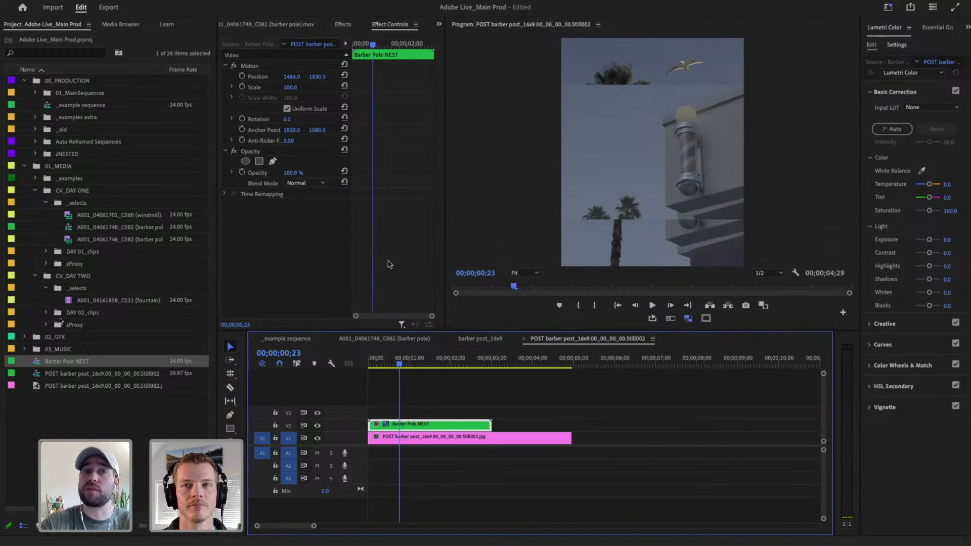
{"action": "left_click_drag", "start_coordinate": [406, 364], "coordinate": [418, 365]}
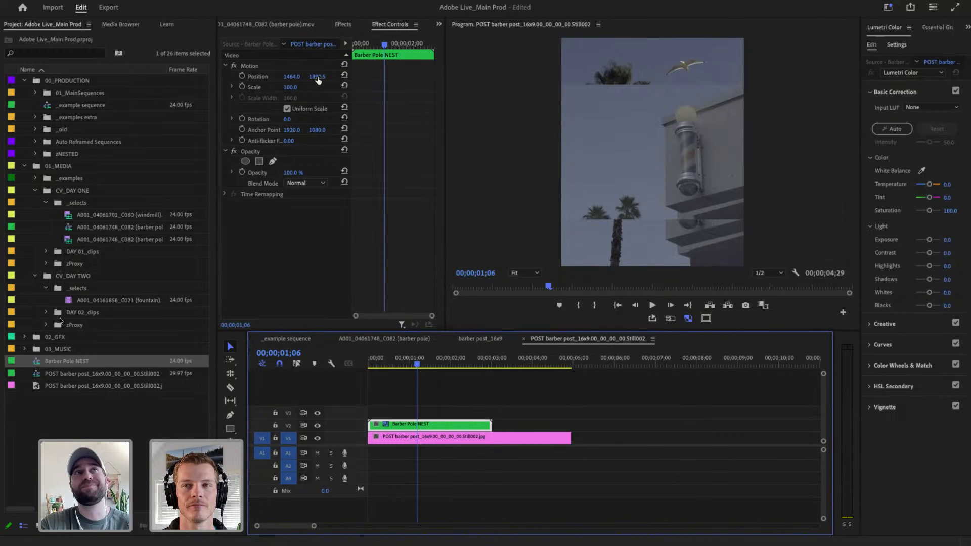
{"action": "left_click_drag", "start_coordinate": [317, 80], "coordinate": [430, 80]}
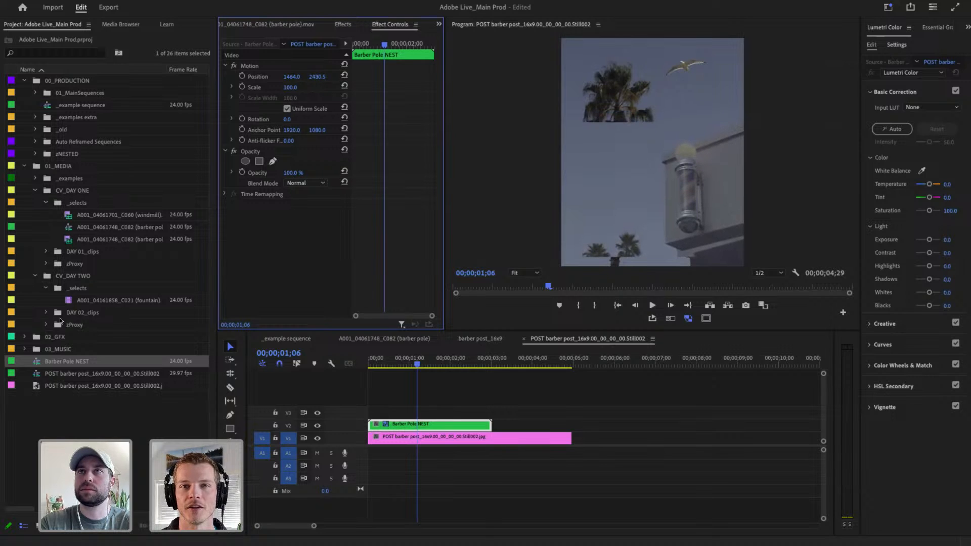
Step: Set the Barber Pole NEST clip's opacity to 75% and its blend mode to Difference for checking the alignment
{"action": "left_click", "coordinate": [296, 172]}
{"action": "type", "text": "75"}
{"action": "key", "text": "Return"}
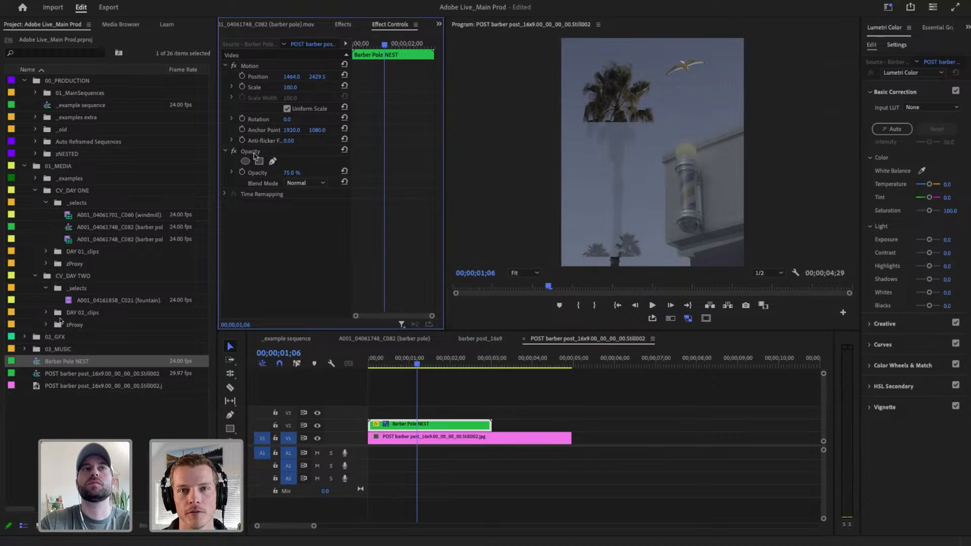
{"action": "left_click", "coordinate": [311, 183]}
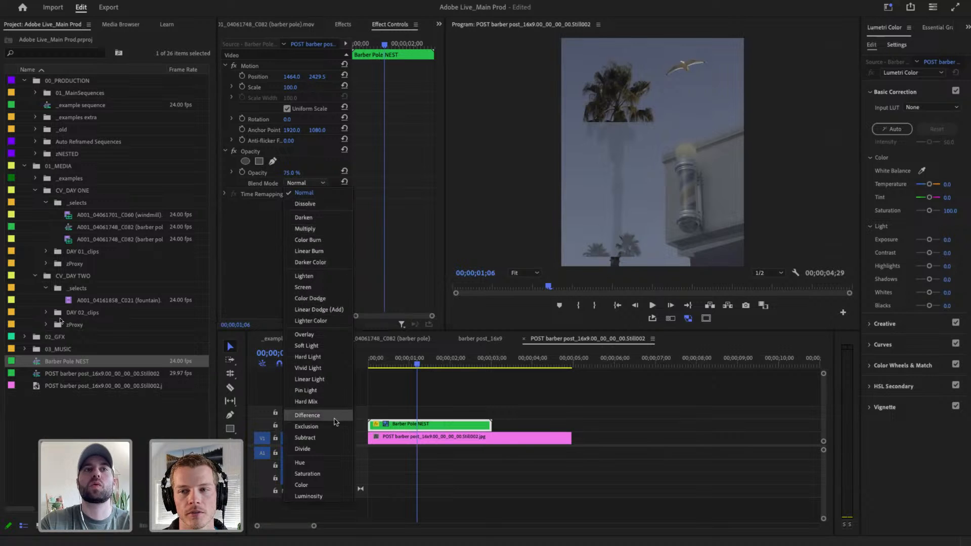
{"action": "left_click", "coordinate": [307, 416]}
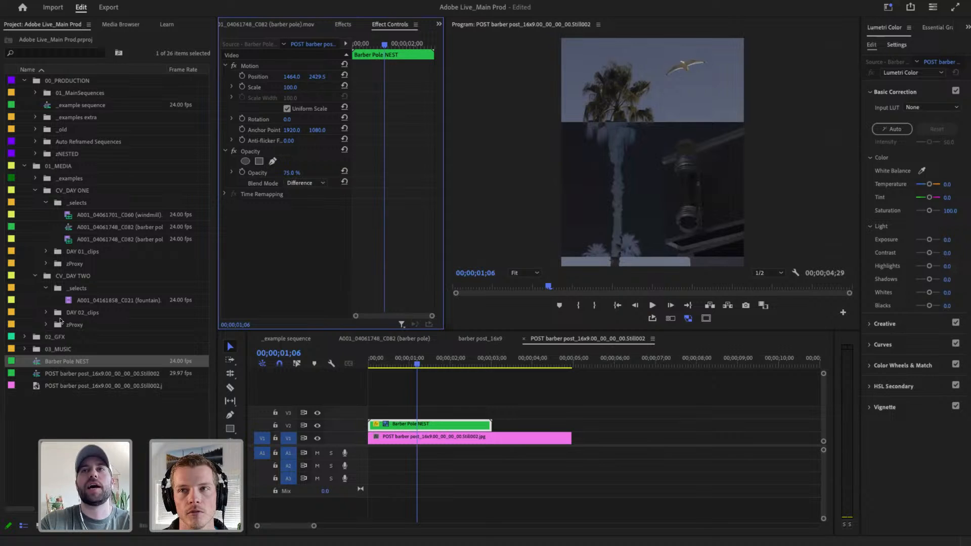
Step: Set the Barber Pole NEST clip's vertical position to 2364.5 to match the still, and raise its opacity to 100%
{"action": "left_click_drag", "start_coordinate": [317, 76], "coordinate": [288, 76]}
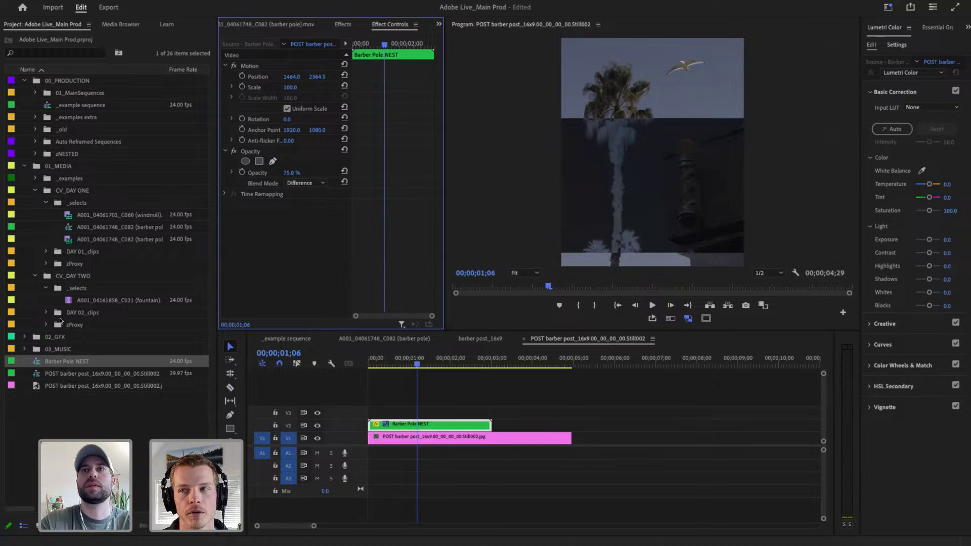
{"action": "left_click", "coordinate": [293, 172]}
{"action": "type", "text": "100"}
{"action": "key", "text": "Return"}
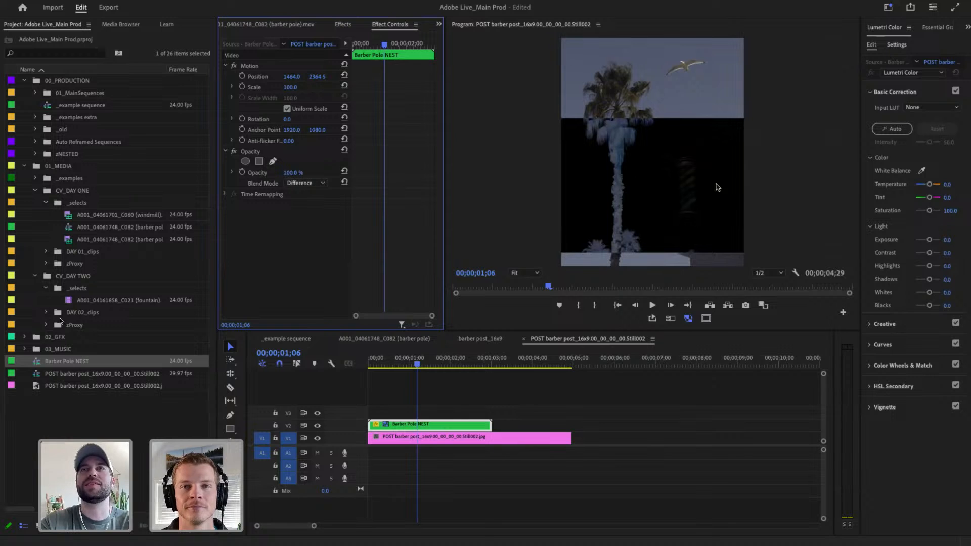
Step: Return the Barber Pole NEST clip's blend mode to Normal, keeping the clip selected in the sequence
{"action": "left_click", "coordinate": [313, 186]}
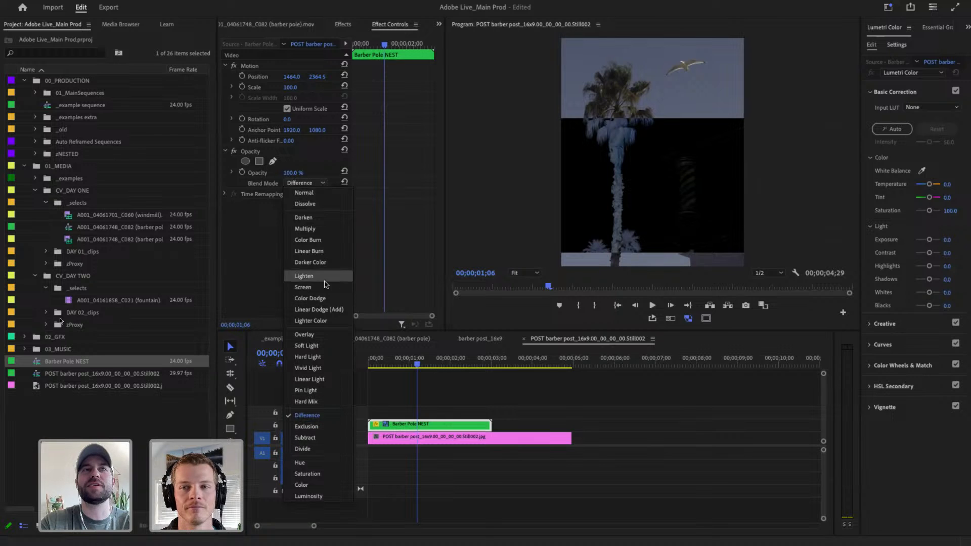
{"action": "left_click", "coordinate": [310, 193]}
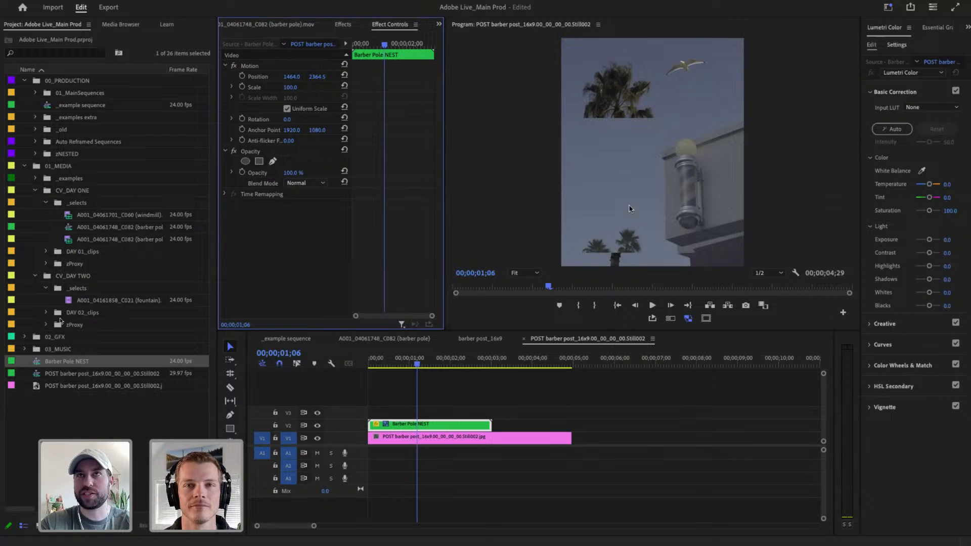
{"action": "left_click", "coordinate": [440, 426]}
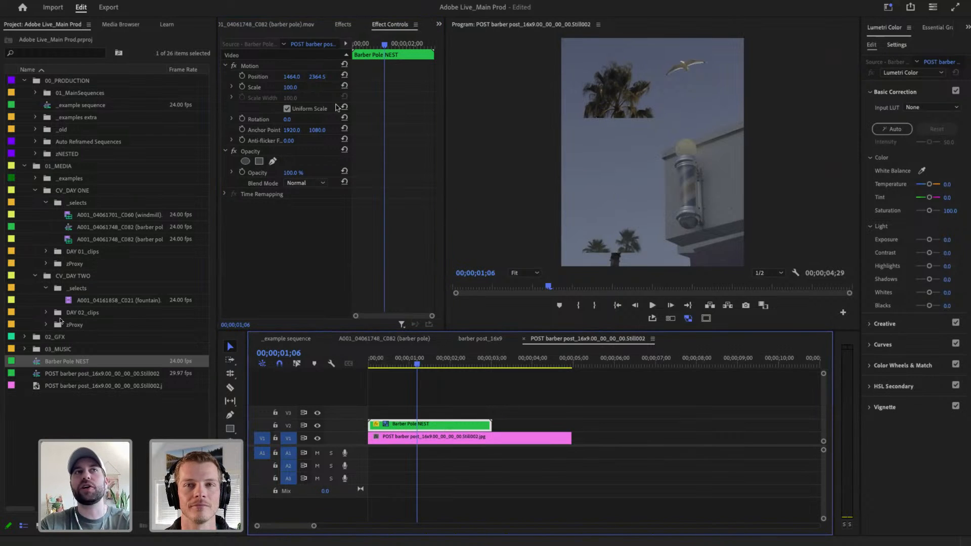
Step: Draw a closed pen opacity mask on the Barber Pole NEST clip around the building and barber pole, excluding the palm tree
{"action": "left_click", "coordinate": [273, 162]}
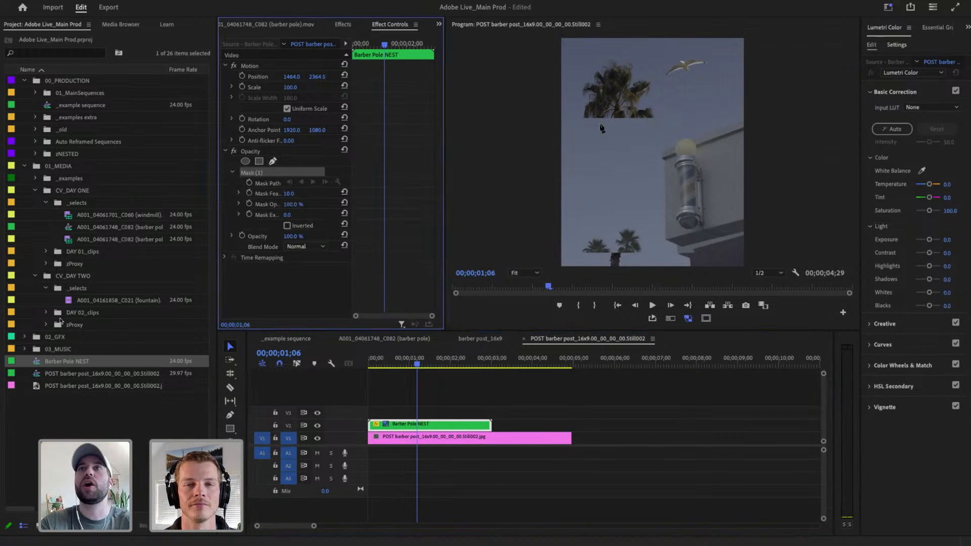
{"action": "left_click", "coordinate": [743, 121]}
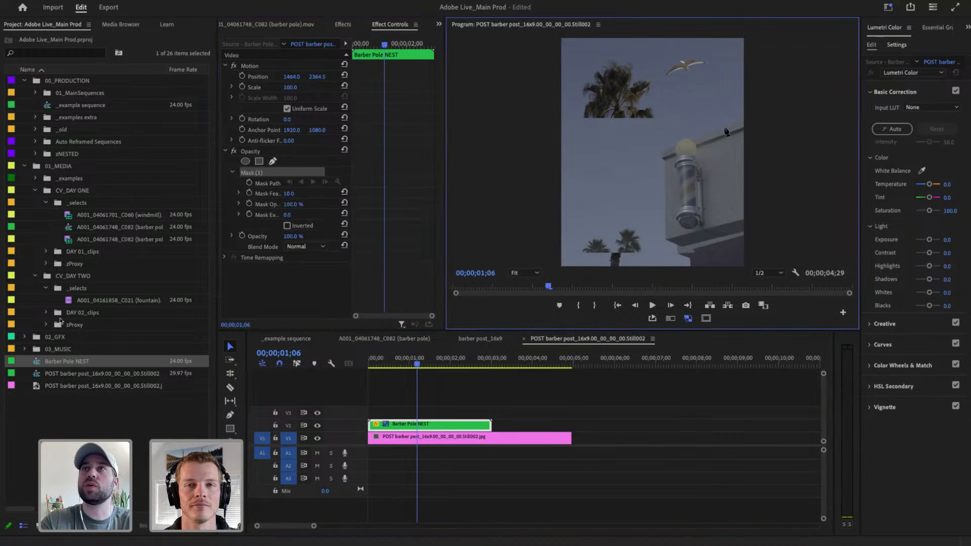
{"action": "left_click", "coordinate": [689, 141]}
{"action": "left_click", "coordinate": [686, 137]}
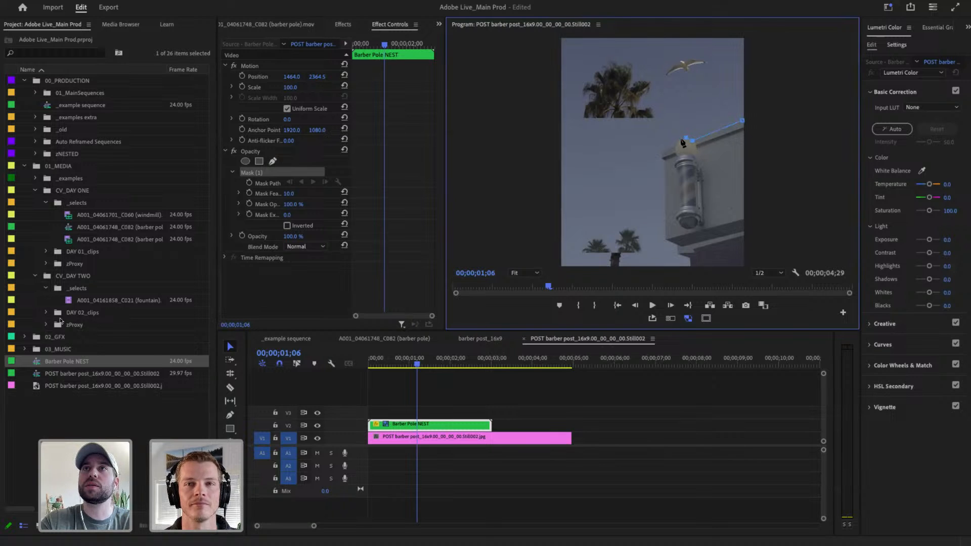
{"action": "left_click", "coordinate": [680, 139]}
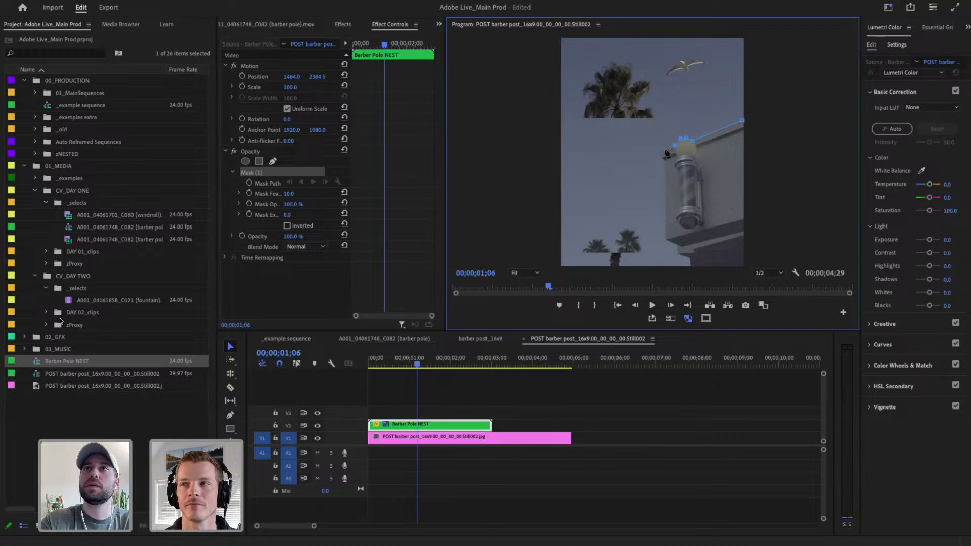
{"action": "left_click", "coordinate": [663, 150]}
{"action": "left_click", "coordinate": [663, 159]}
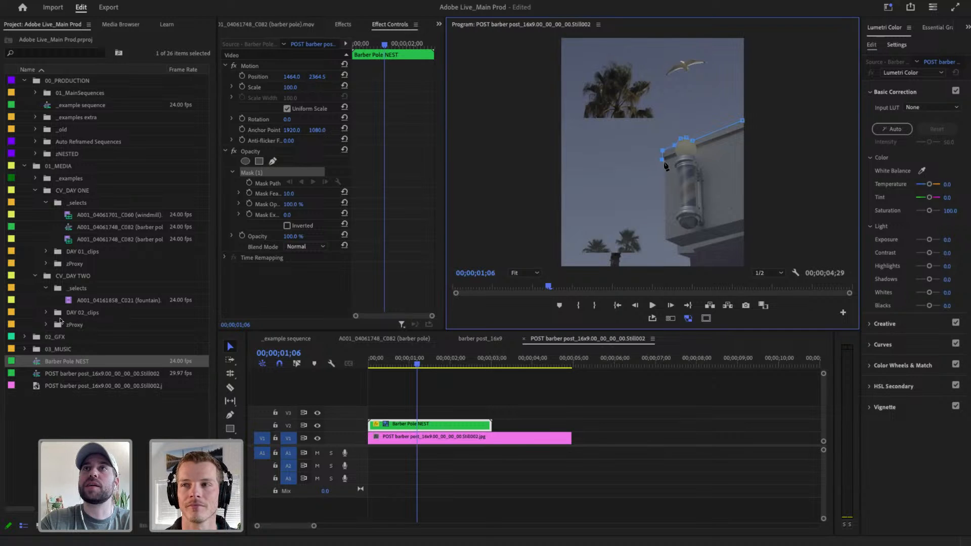
{"action": "left_click", "coordinate": [664, 163]}
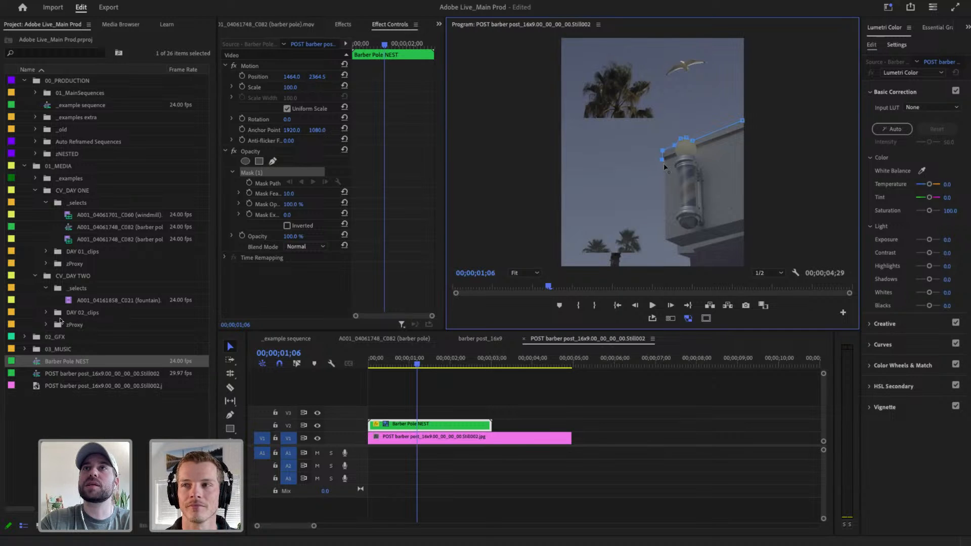
{"action": "left_click", "coordinate": [678, 256]}
{"action": "left_click", "coordinate": [686, 259]}
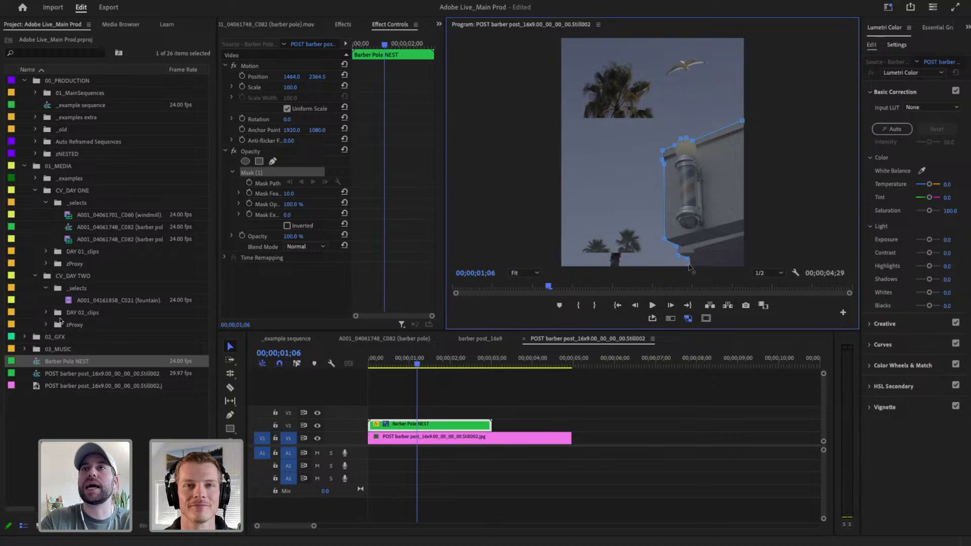
{"action": "left_click", "coordinate": [742, 264]}
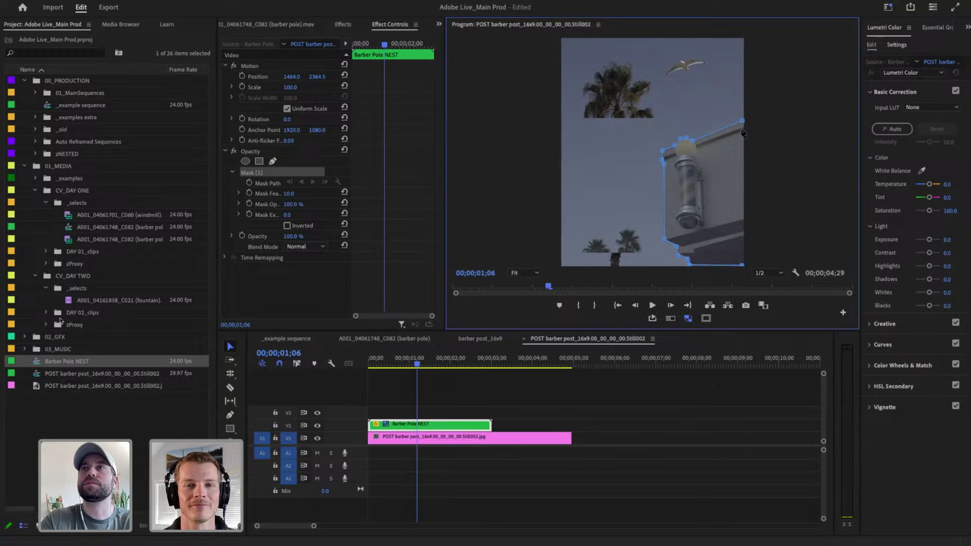
{"action": "left_click", "coordinate": [742, 120]}
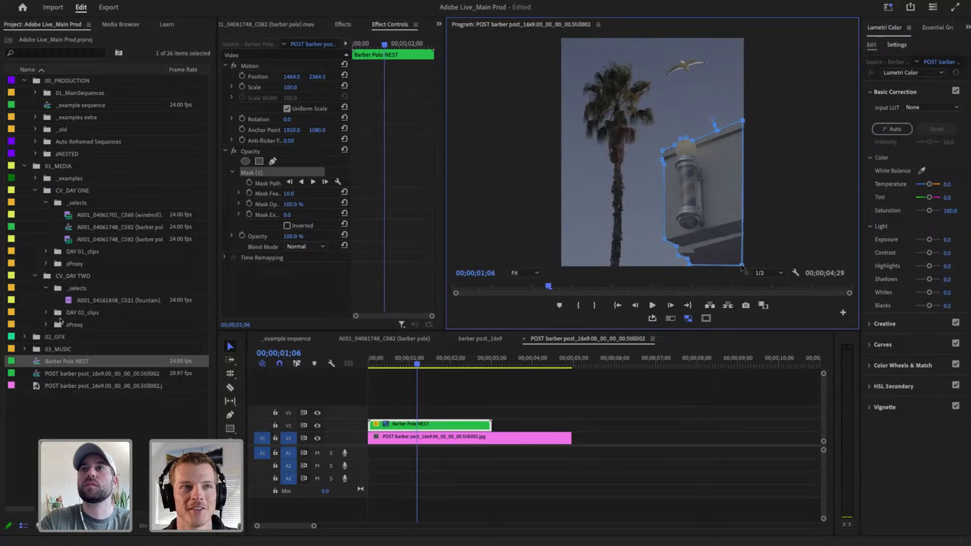
Step: Adjust the mask's corner and roofline points around the building and rotate the outline slightly
{"action": "left_click_drag", "start_coordinate": [742, 264], "coordinate": [748, 265]}
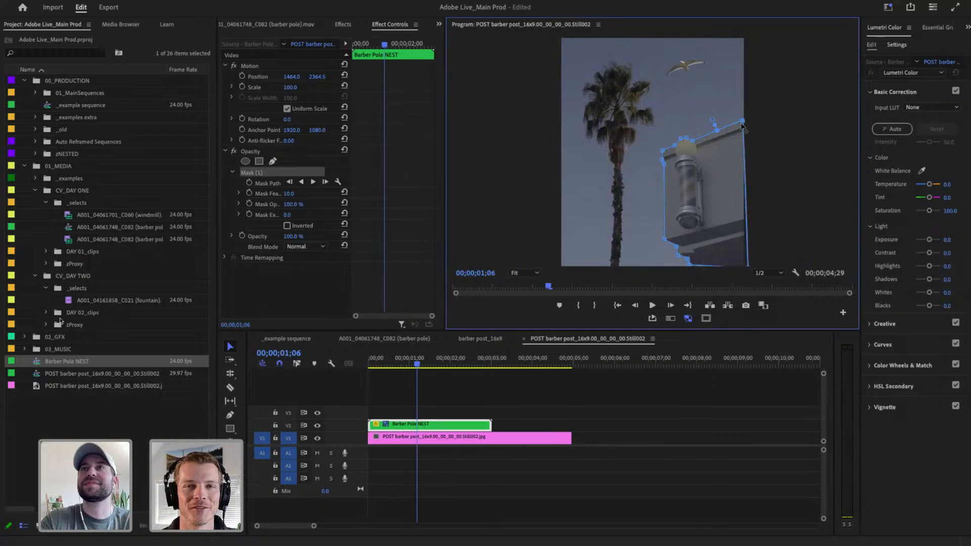
{"action": "left_click_drag", "start_coordinate": [743, 121], "coordinate": [743, 120]}
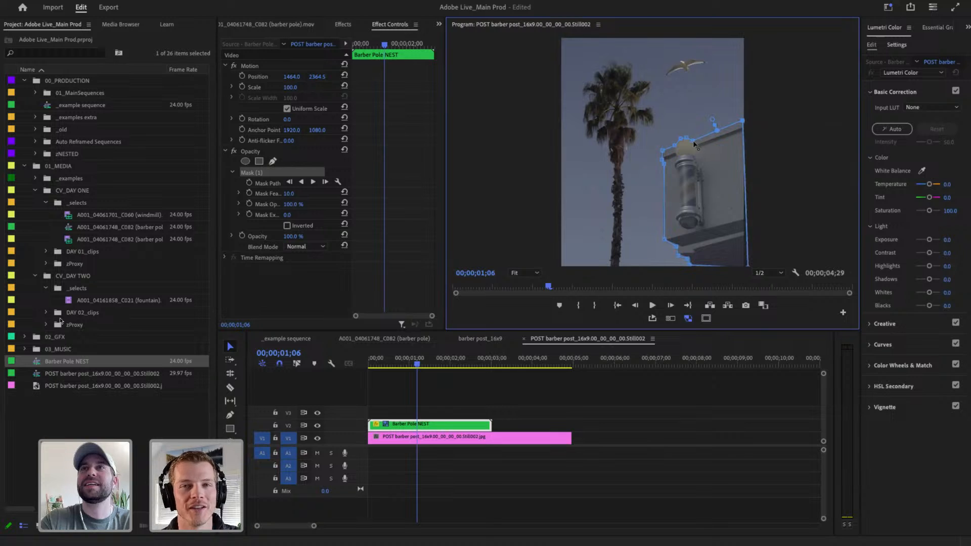
{"action": "left_click_drag", "start_coordinate": [693, 141], "coordinate": [694, 142]}
{"action": "left_click_drag", "start_coordinate": [745, 121], "coordinate": [748, 121]}
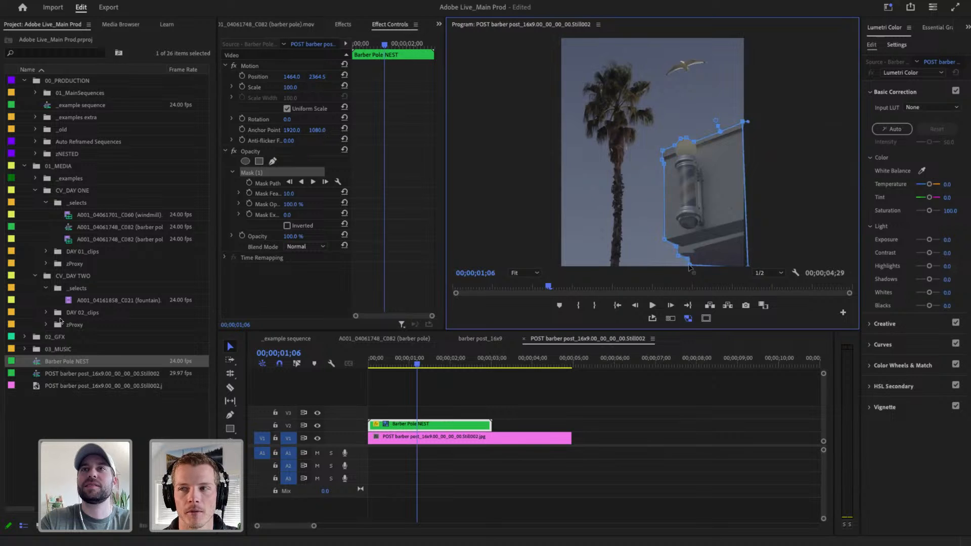
{"action": "left_click_drag", "start_coordinate": [692, 274], "coordinate": [686, 272]}
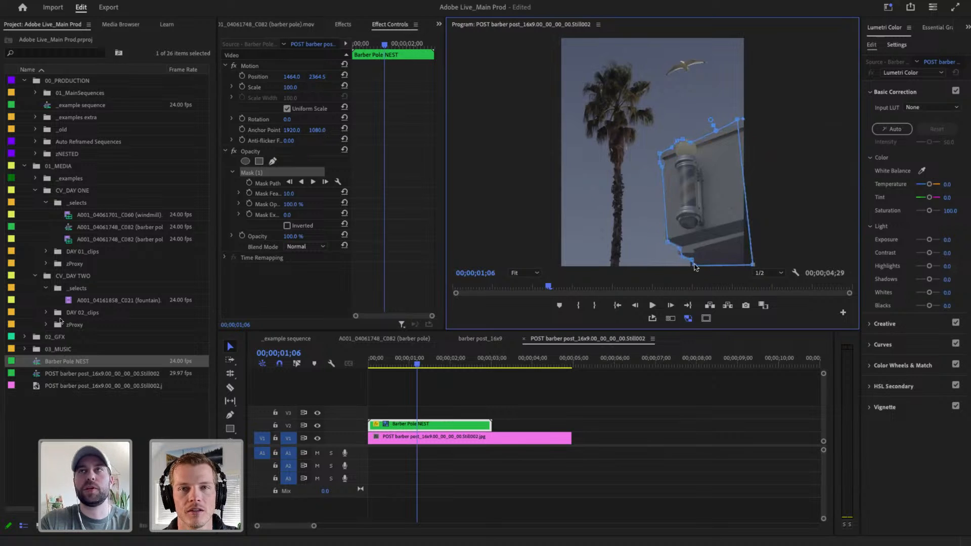
Step: Play the vertical sequence from the start to check how the masked barber pole blends with the still
{"action": "left_click", "coordinate": [526, 427]}
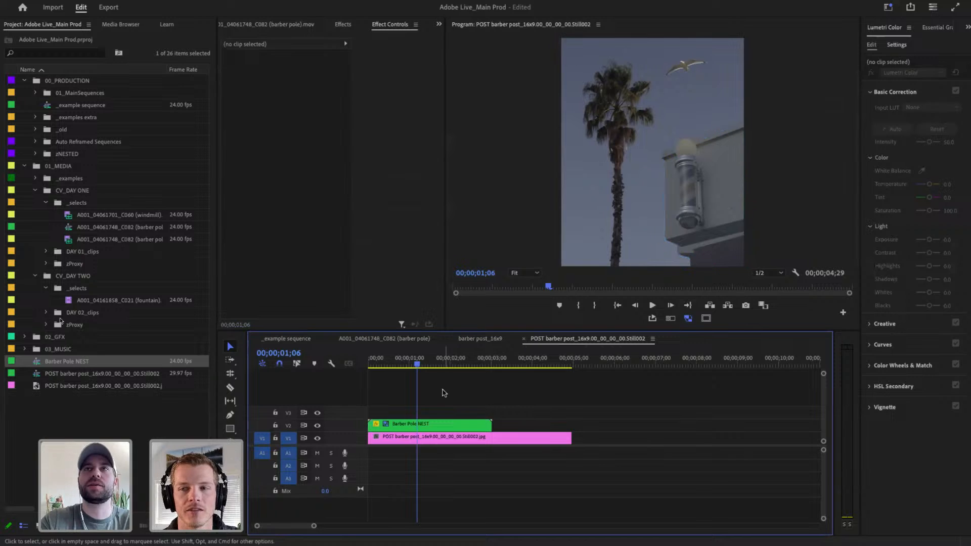
{"action": "left_click_drag", "start_coordinate": [417, 362], "coordinate": [368, 362]}
{"action": "key", "text": "space"}
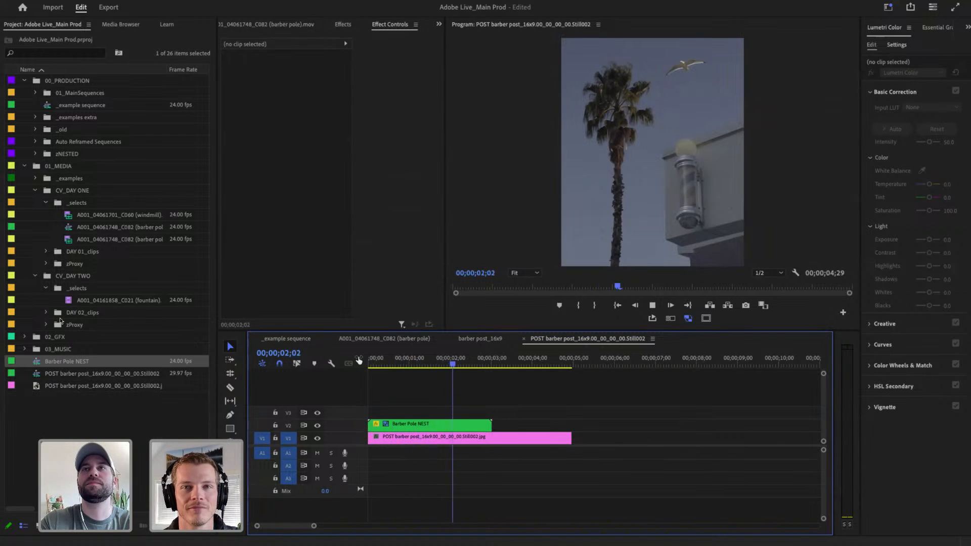
{"action": "key", "text": "space"}
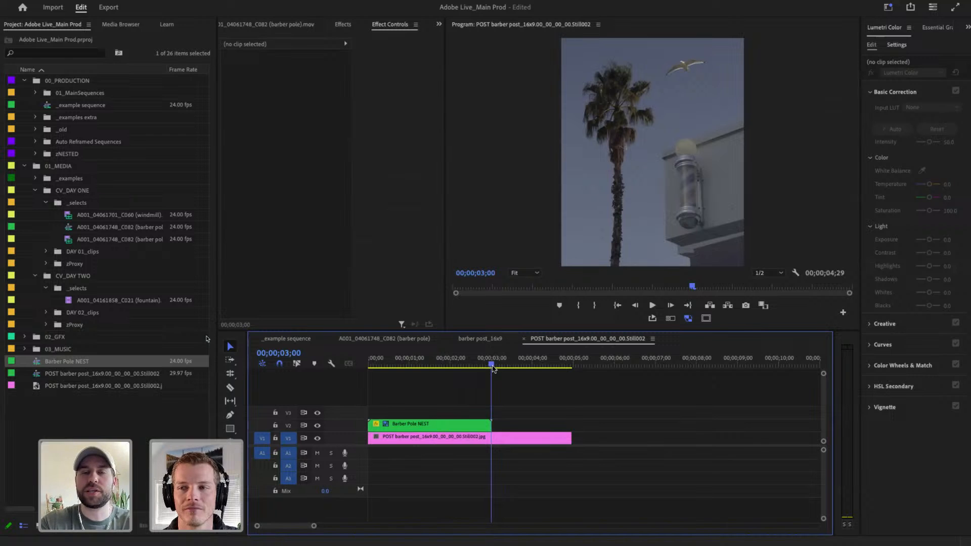
Step: Mark the sequence's out point at 00;00;03;00, at the end of the Barber Pole NEST clip
{"action": "key", "text": "equal"}
{"action": "key", "text": "equal"}
{"action": "key", "text": "o"}
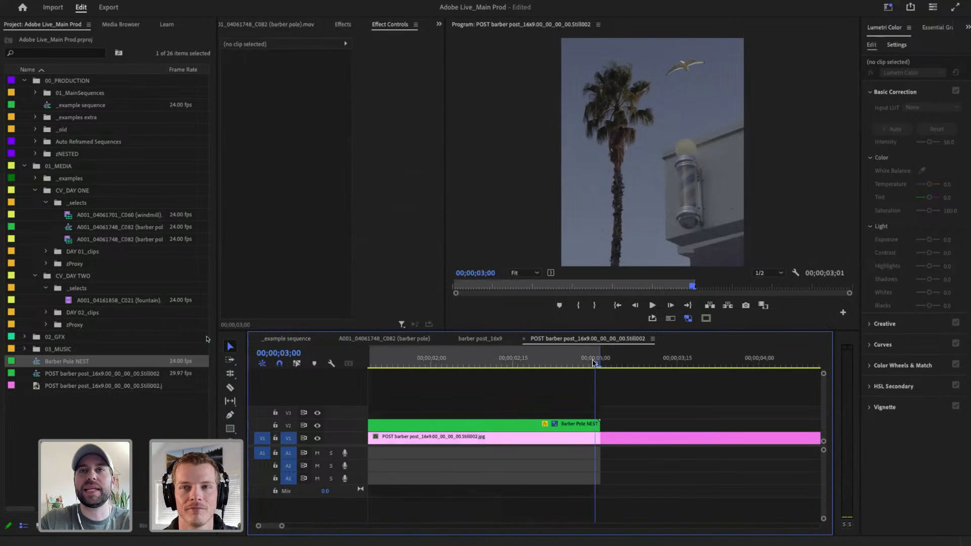
{"action": "key", "text": "minus"}
{"action": "key", "text": "minus"}
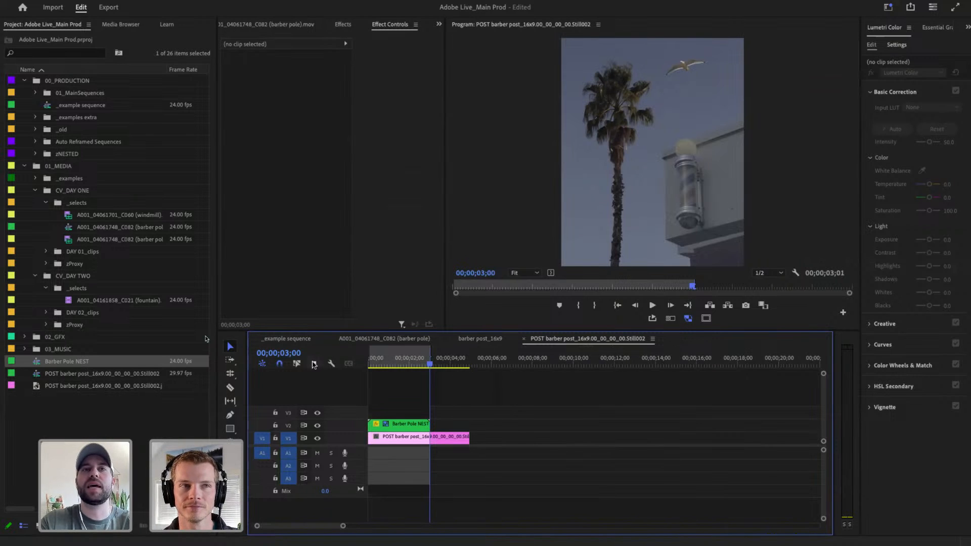
Step: Enable loop playback and play the marked range from the start to review the looping barber pole
{"action": "left_click_drag", "start_coordinate": [410, 362], "coordinate": [401, 363]}
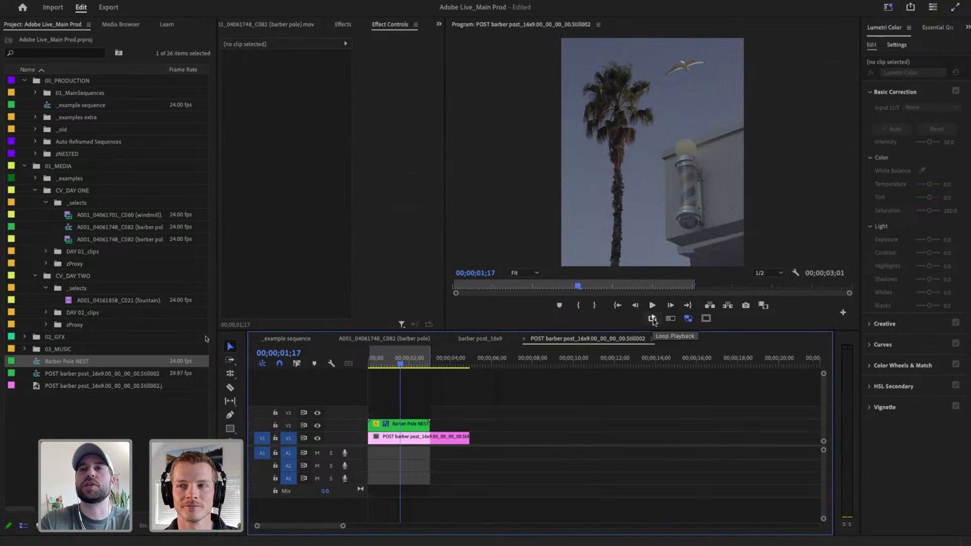
{"action": "left_click", "coordinate": [653, 320]}
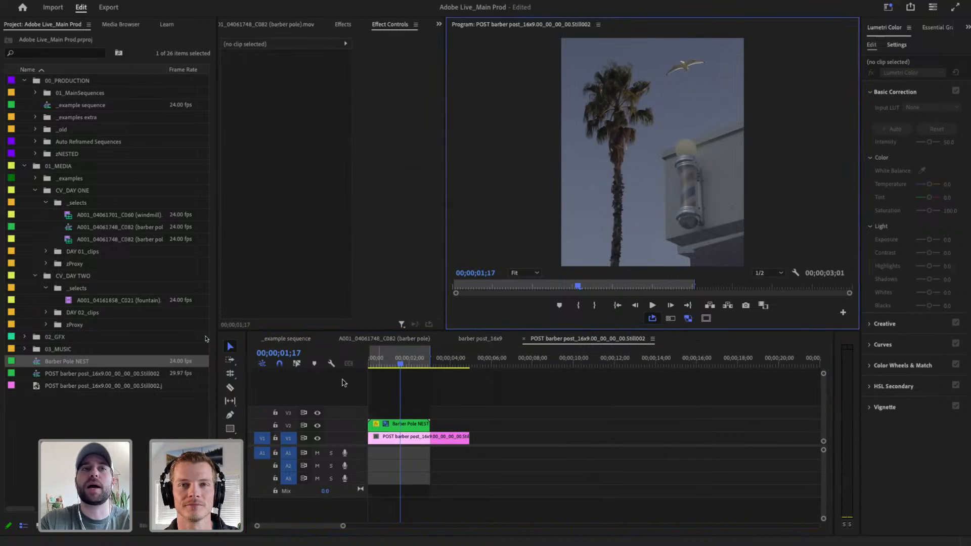
{"action": "left_click_drag", "start_coordinate": [380, 361], "coordinate": [352, 364]}
{"action": "key", "text": "space"}
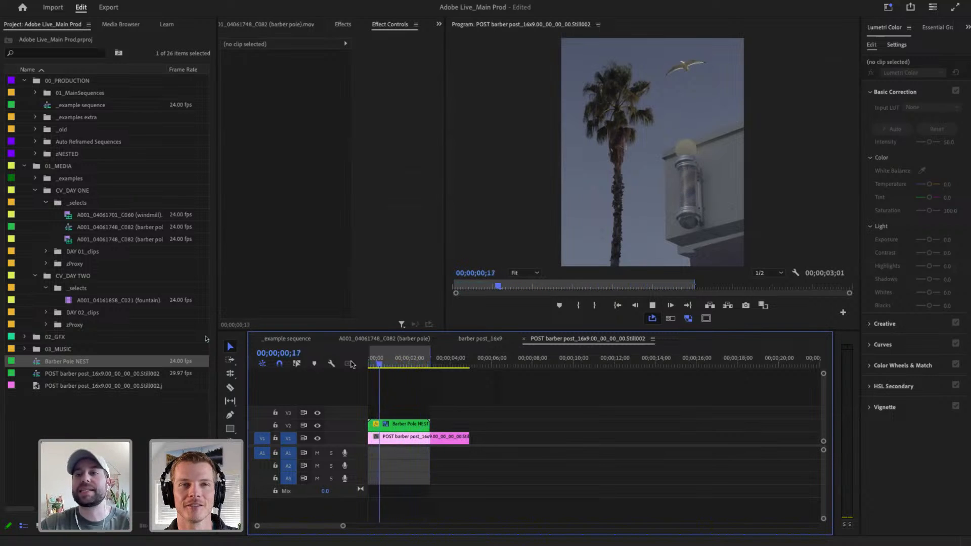
{"action": "key", "text": "space"}
Step: Step frame by frame from about 00;00;01;14 to 00;00;01;18 to inspect the masked shot
{"action": "left_click", "coordinate": [398, 363]}
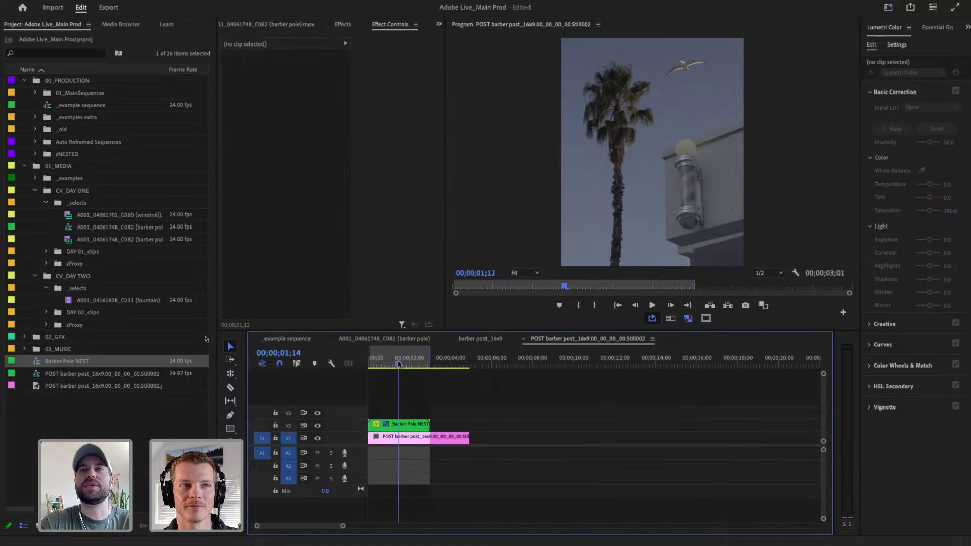
{"action": "key", "text": "Right"}
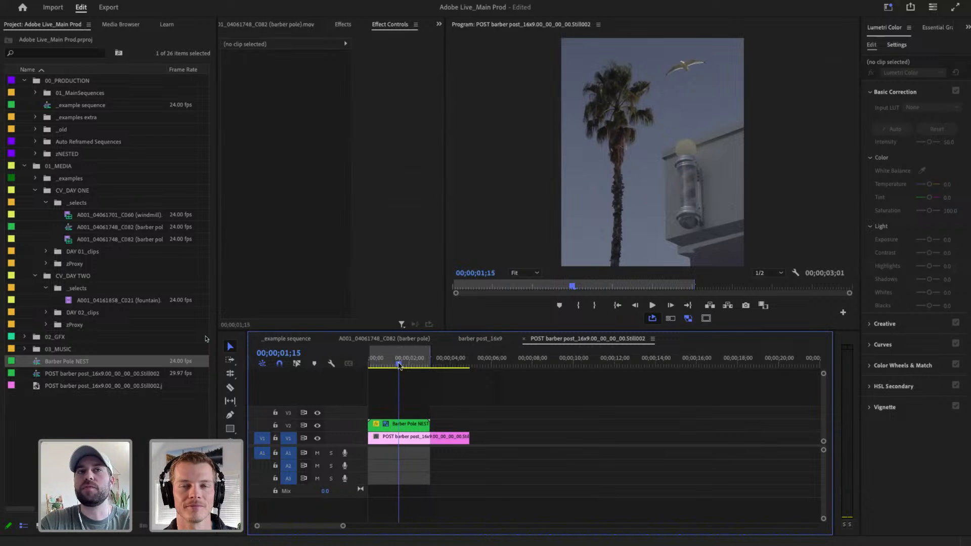
{"action": "key", "text": "Right"}
{"action": "key", "text": "Right"}
{"action": "key", "text": "Right"}
{"action": "key", "text": "Right"}
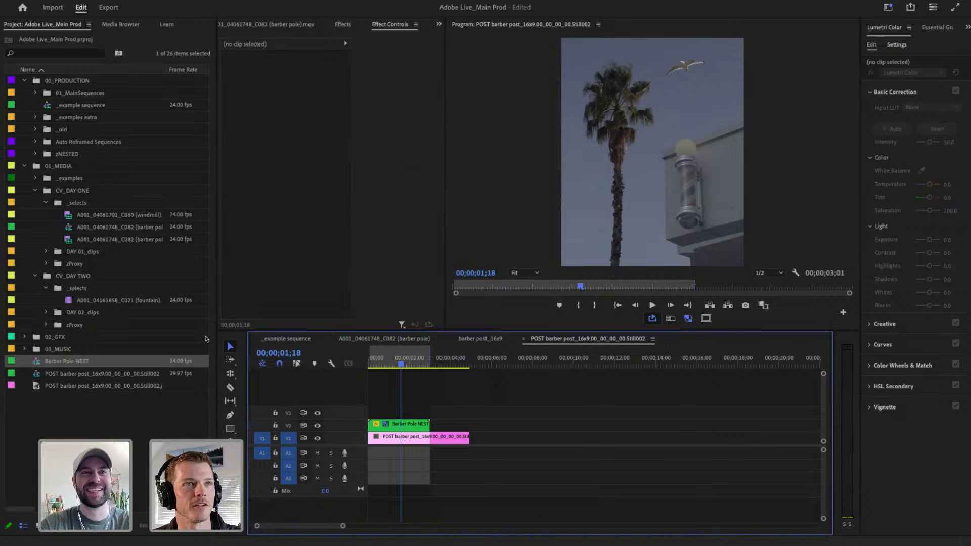
Step: Add a text graphic reading "PREMIERE CUTS" over the palm trunk, on V3 starting at 00;00;01;18
{"action": "left_click", "coordinate": [230, 456]}
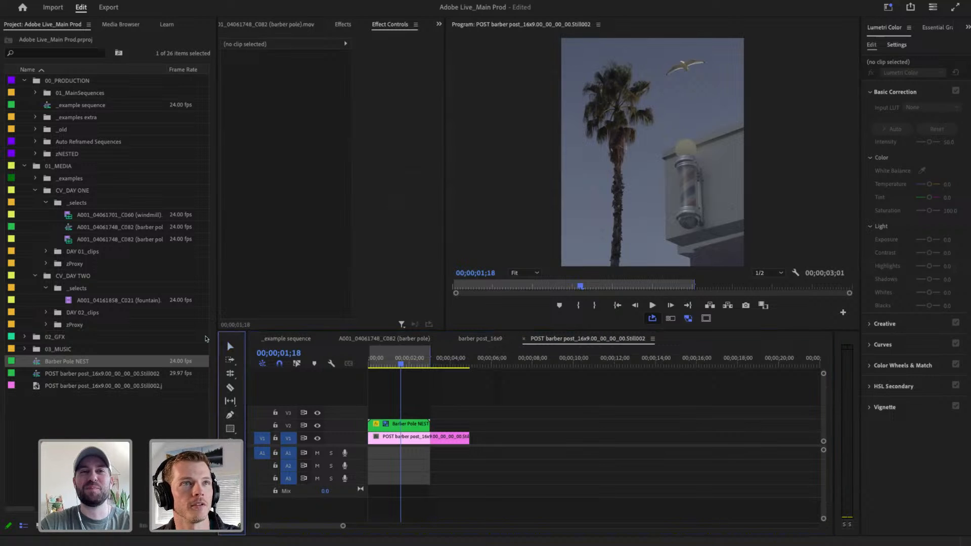
{"action": "left_click", "coordinate": [622, 146]}
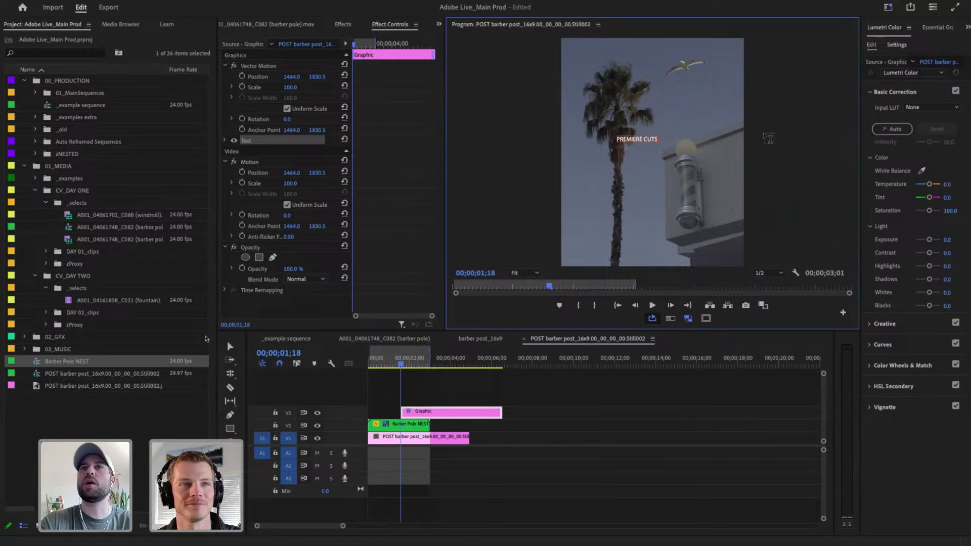
{"action": "left_click", "coordinate": [457, 415]}
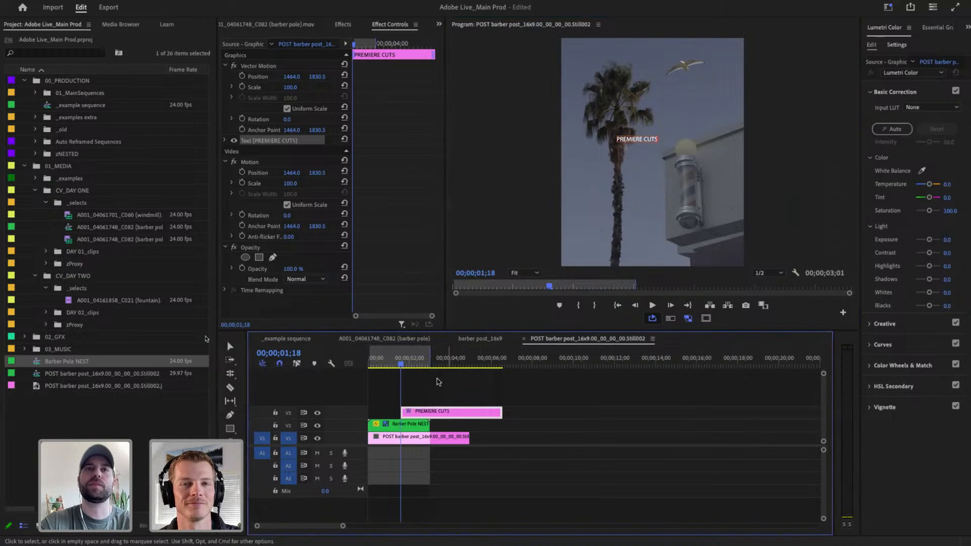
Step: Show the PREMIERE CUTS title's text properties in Essential Graphics at 00;00;02;02, then deselect the title
{"action": "left_click", "coordinate": [410, 358]}
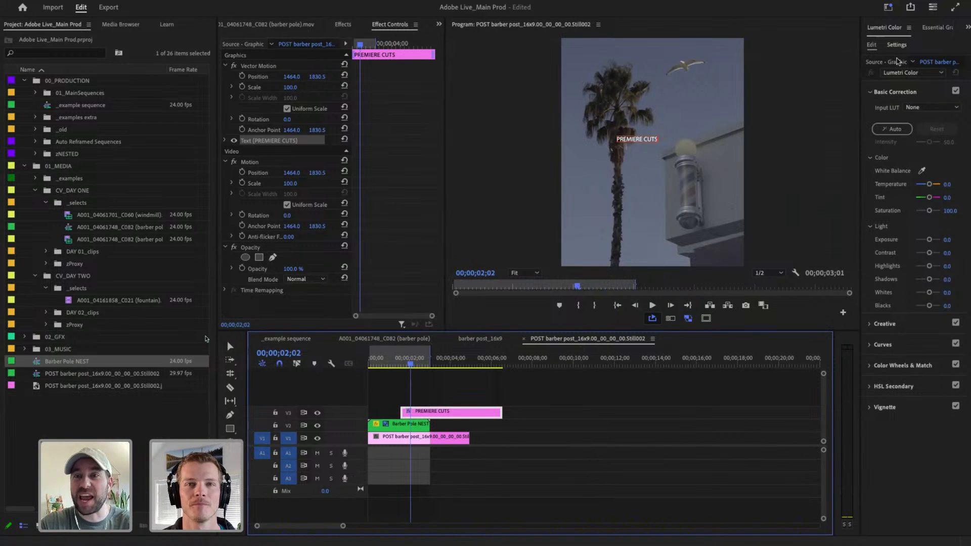
{"action": "left_click", "coordinate": [936, 28]}
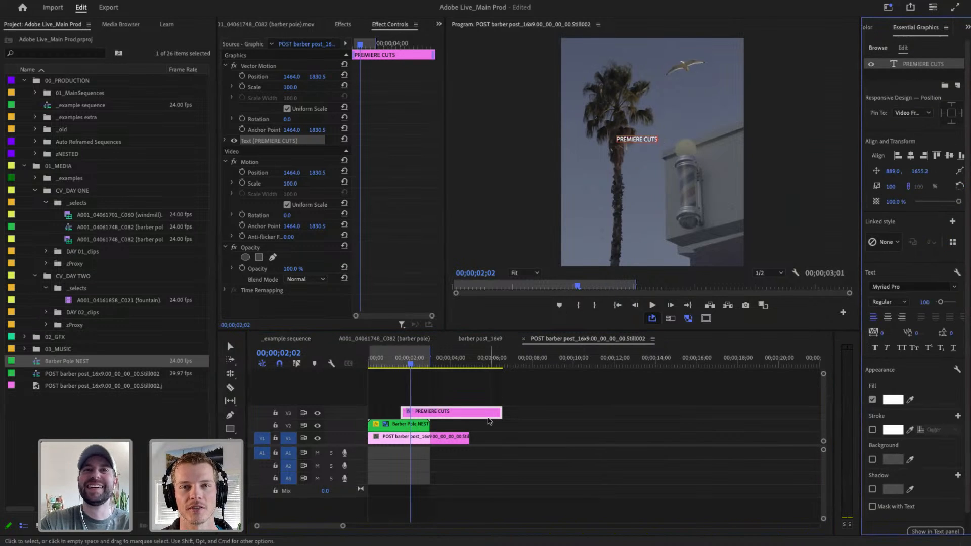
{"action": "left_click", "coordinate": [516, 429]}
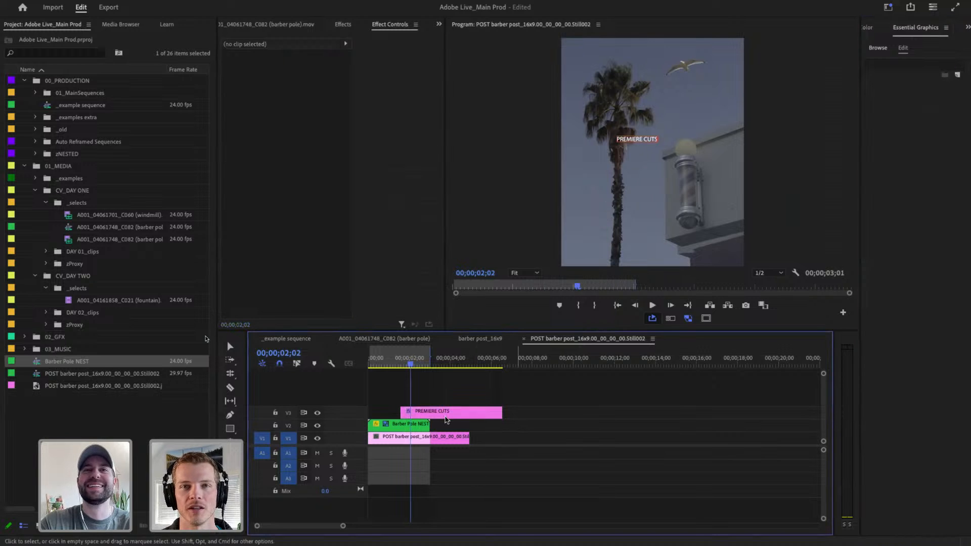
Step: Select the PREMIERE CUTS title's text layer and change its font to Arial Bold
{"action": "left_click", "coordinate": [447, 413]}
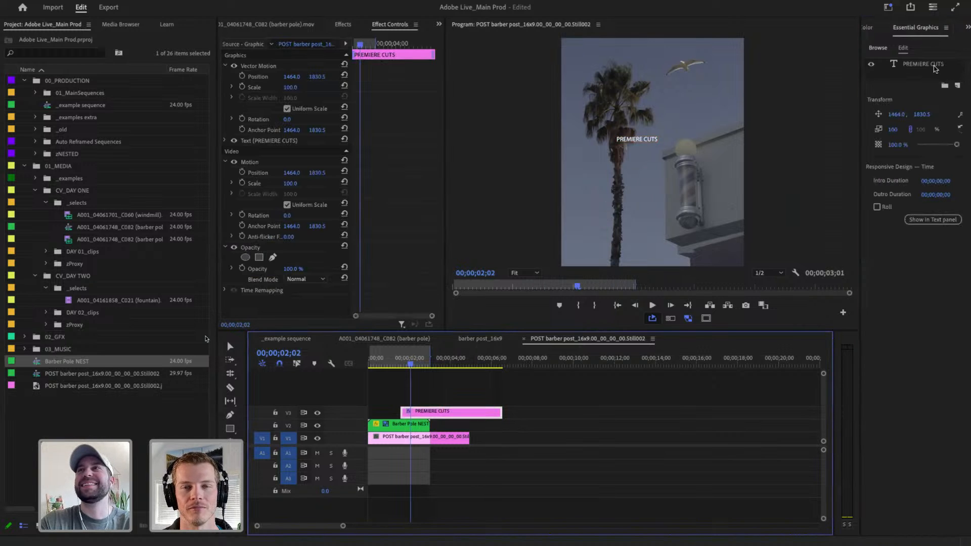
{"action": "left_click", "coordinate": [935, 66]}
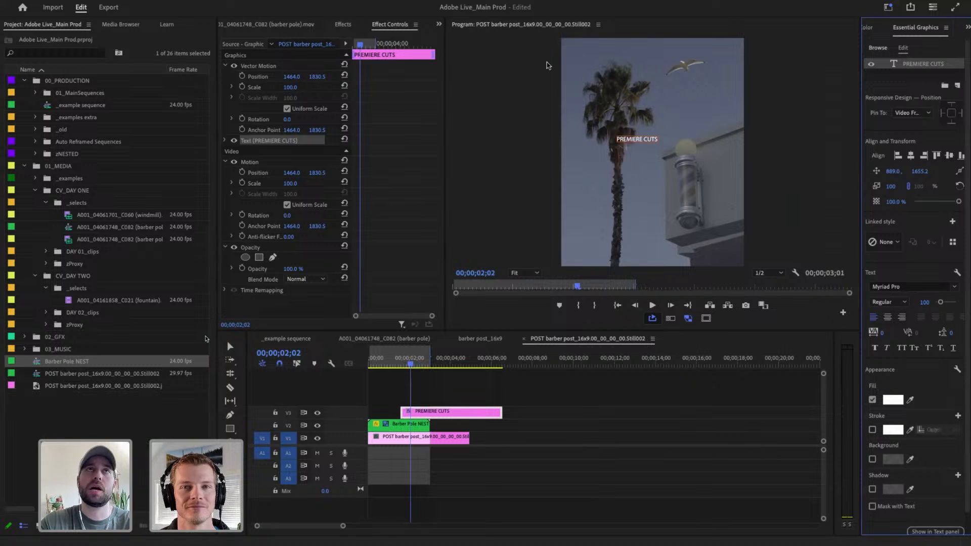
{"action": "left_click", "coordinate": [328, 4]}
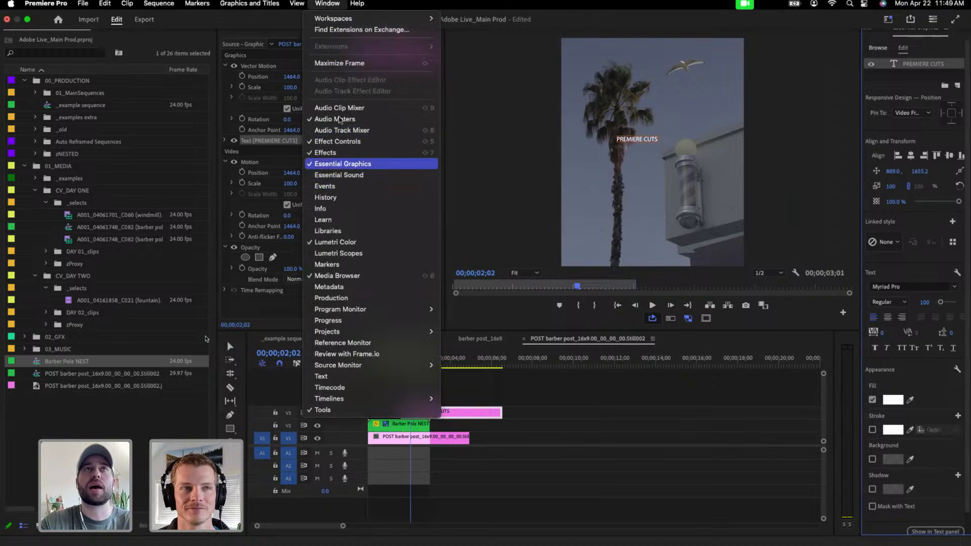
{"action": "left_click", "coordinate": [327, 4]}
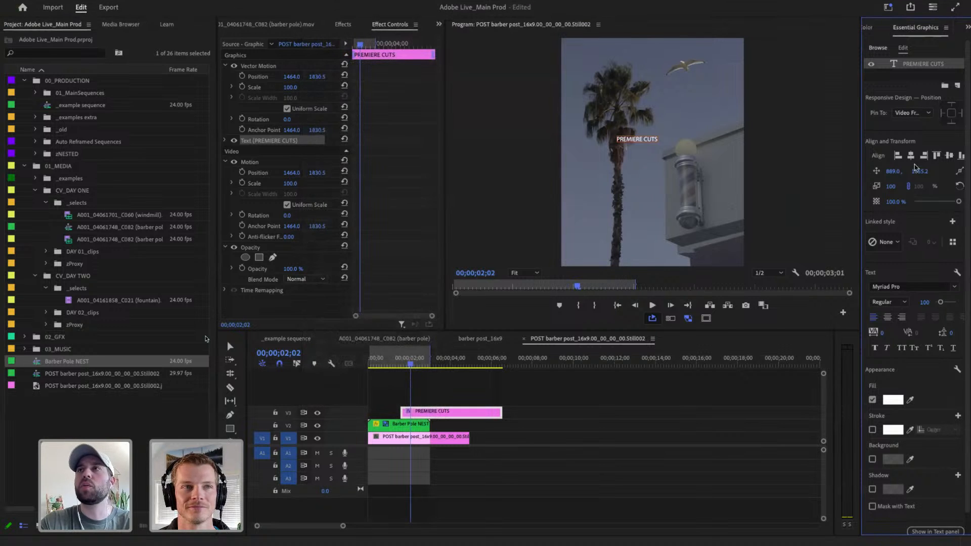
{"action": "left_click", "coordinate": [902, 287]}
{"action": "type", "text": "ai"}
{"action": "key", "text": "BackSpace"}
{"action": "type", "text": "rial"}
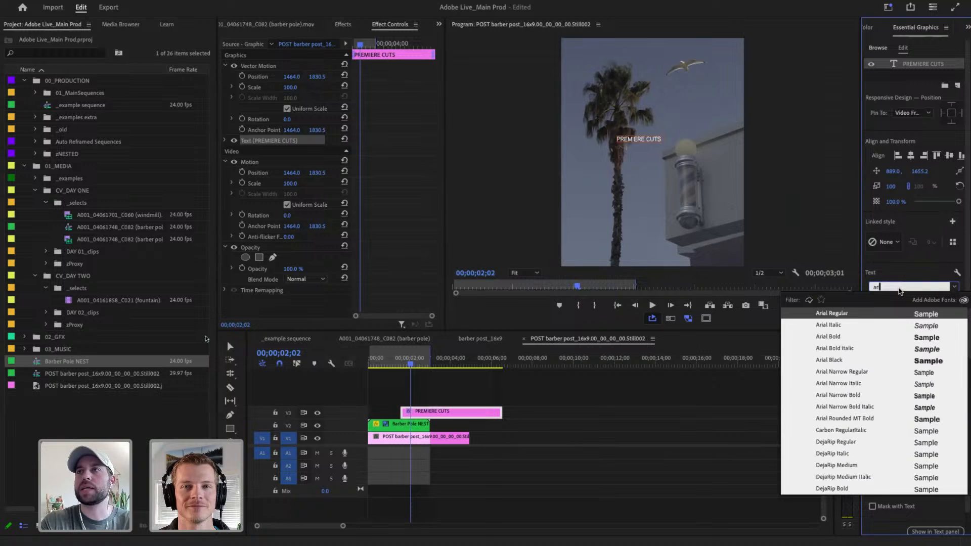
{"action": "left_click", "coordinate": [830, 338]}
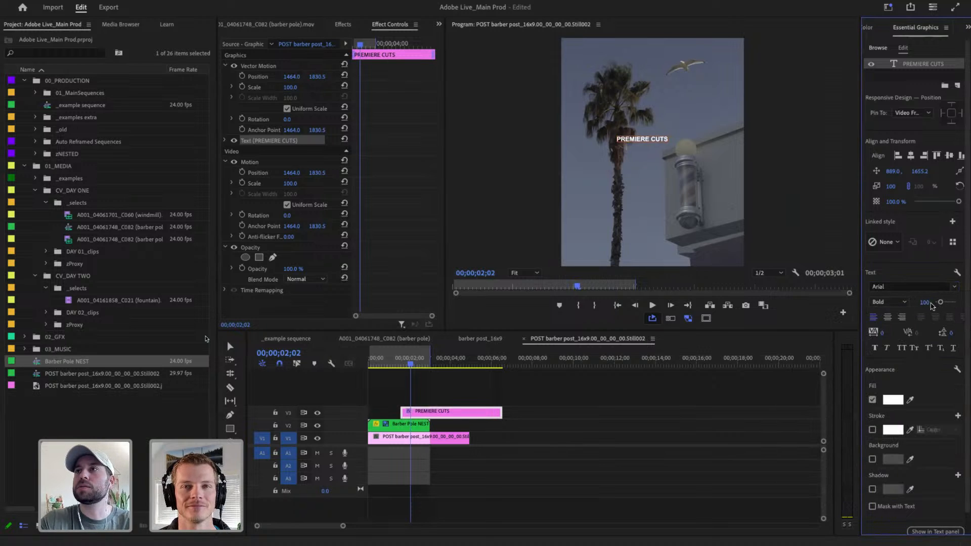
Step: Try font sizes of 500 and 400 on the PREMIERE CUTS title, as well as a smaller size
{"action": "left_click", "coordinate": [920, 301]}
{"action": "type", "text": "50"}
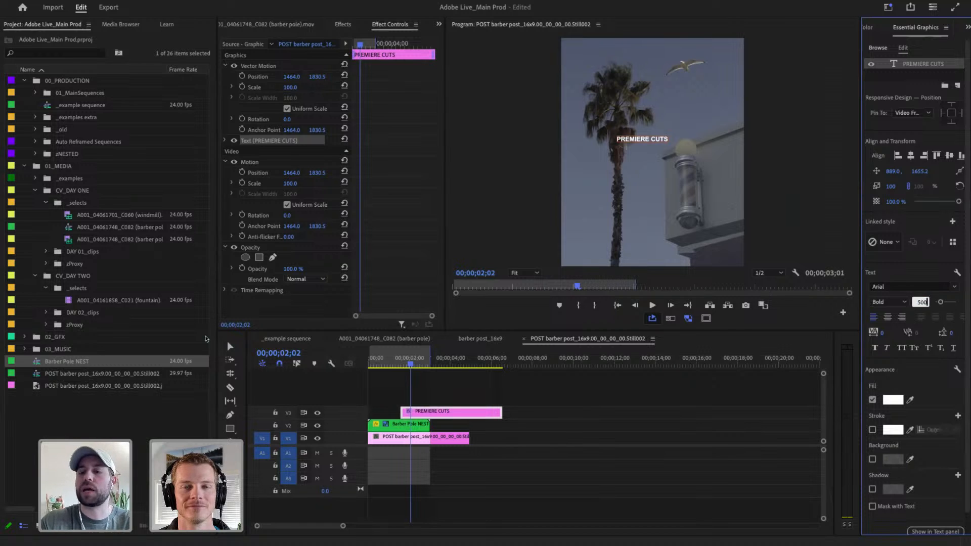
{"action": "key", "text": "Return"}
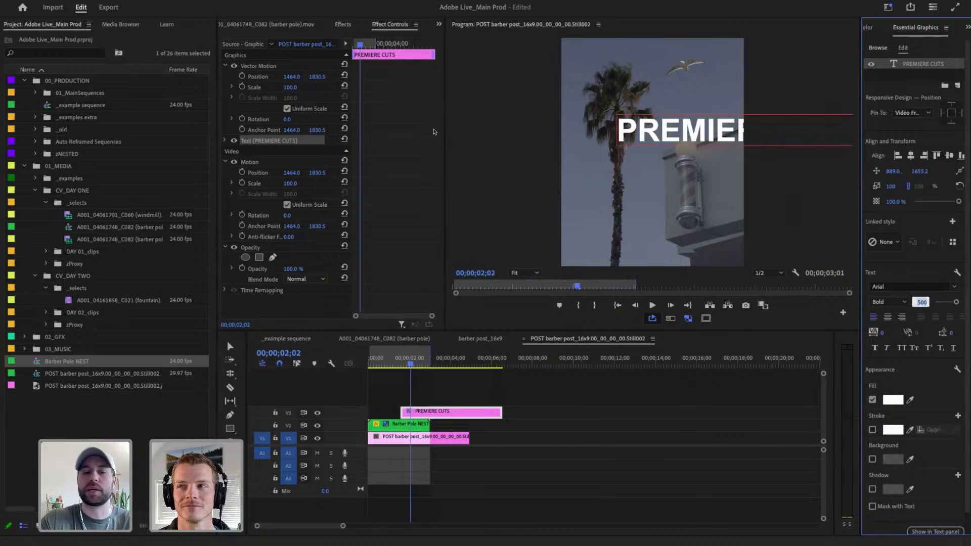
{"action": "type", "text": "400"}
{"action": "key", "text": "Return"}
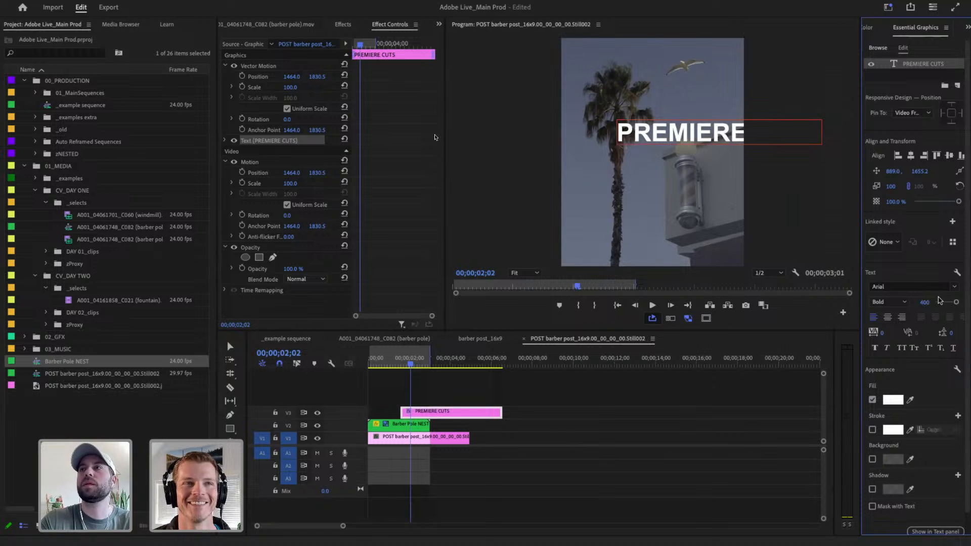
{"action": "mouse_move", "coordinate": [957, 302]}
{"action": "left_mouse_down"}
{"action": "mouse_move", "coordinate": [937, 303]}
{"action": "mouse_move", "coordinate": [949, 302]}
{"action": "left_mouse_up"}
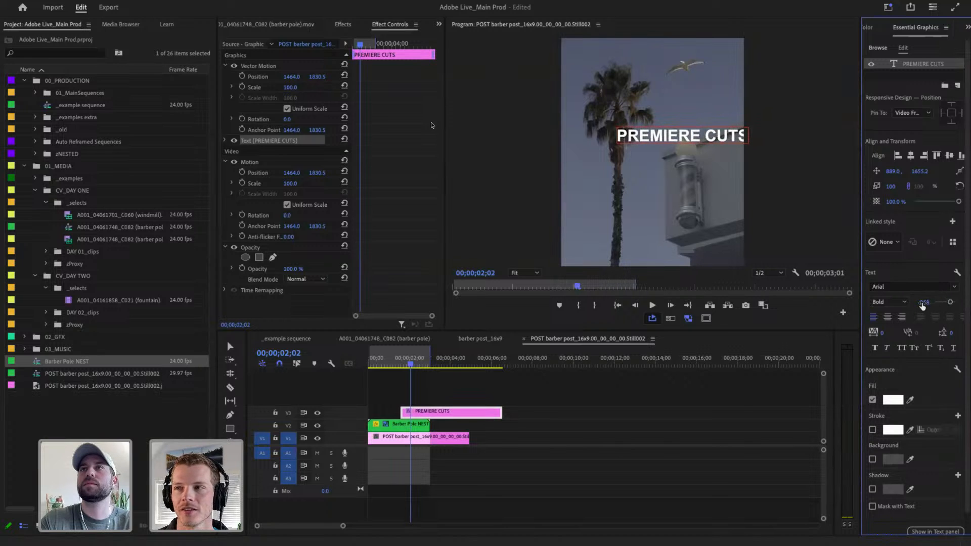
Step: Set the PREMIERE CUTS title's font size to 300
{"action": "left_click", "coordinate": [921, 299]}
{"action": "type", "text": "300"}
{"action": "key", "text": "Return"}
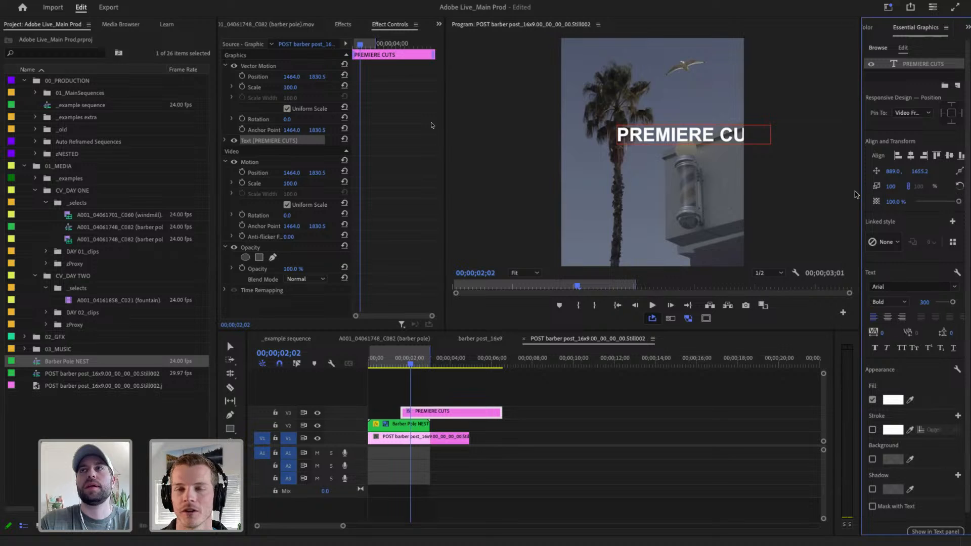
Step: Widen the Essential Graphics panel and set the PREMIERE CUTS text's rotation to -20°
{"action": "left_click_drag", "start_coordinate": [862, 192], "coordinate": [802, 191]}
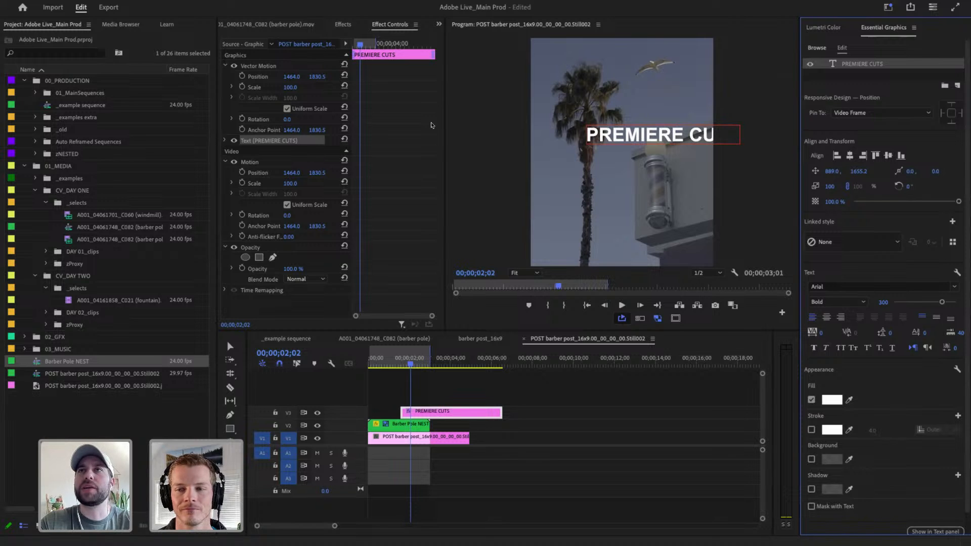
{"action": "mouse_move", "coordinate": [909, 186]}
{"action": "left_mouse_down"}
{"action": "mouse_move", "coordinate": [922, 187]}
{"action": "mouse_move", "coordinate": [881, 186]}
{"action": "mouse_move", "coordinate": [923, 186]}
{"action": "left_mouse_up"}
{"action": "left_click", "coordinate": [924, 186]}
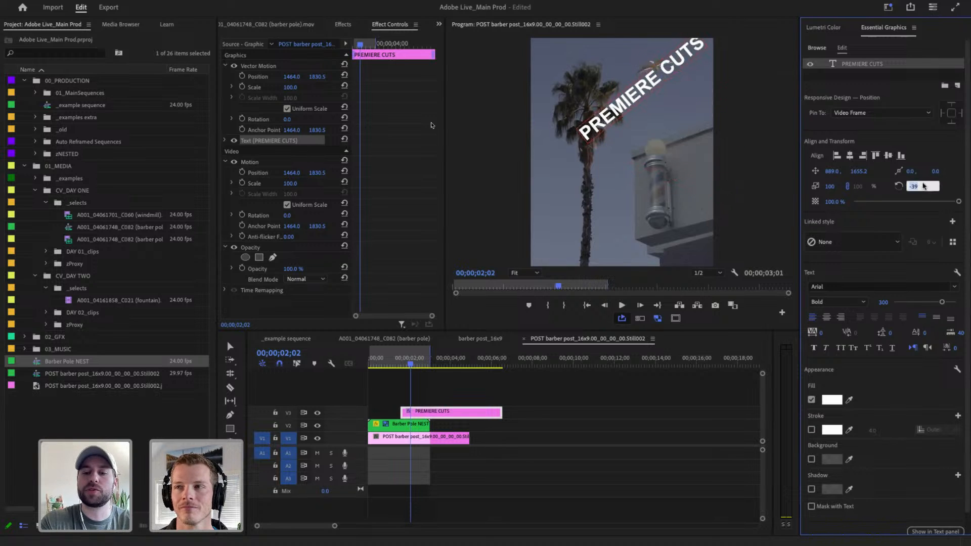
{"action": "type", "text": "-20"}
{"action": "key", "text": "Return"}
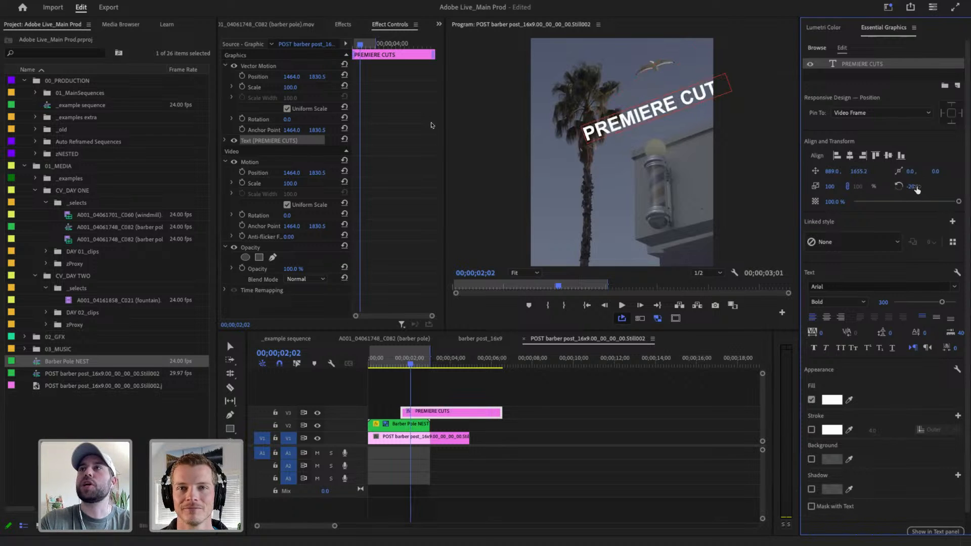
Step: Reposition the rotated PREMIERE CUTS text to about 382, 2276 so it spans the palm trunk and the top of the barber pole
{"action": "left_click_drag", "start_coordinate": [859, 171], "coordinate": [970, 171]}
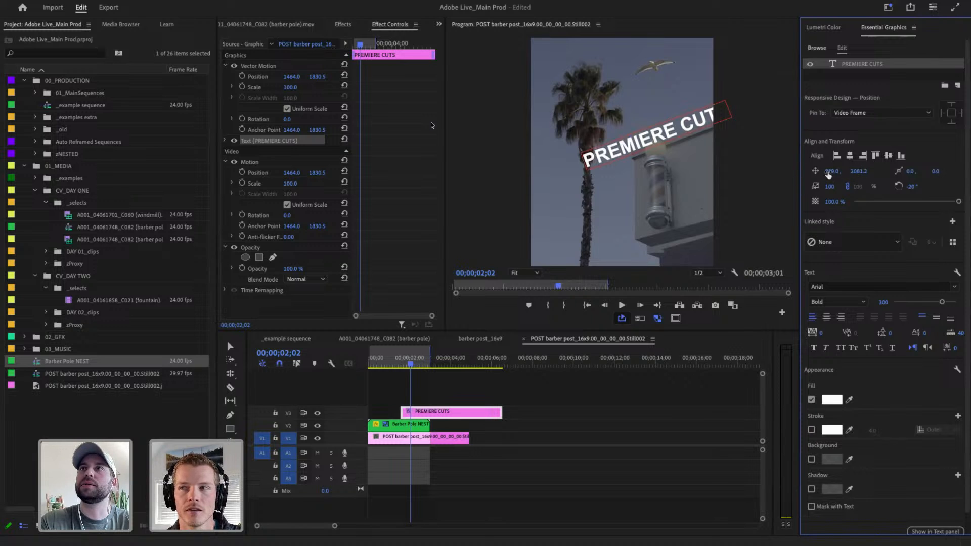
{"action": "left_click_drag", "start_coordinate": [834, 172], "coordinate": [507, 171]}
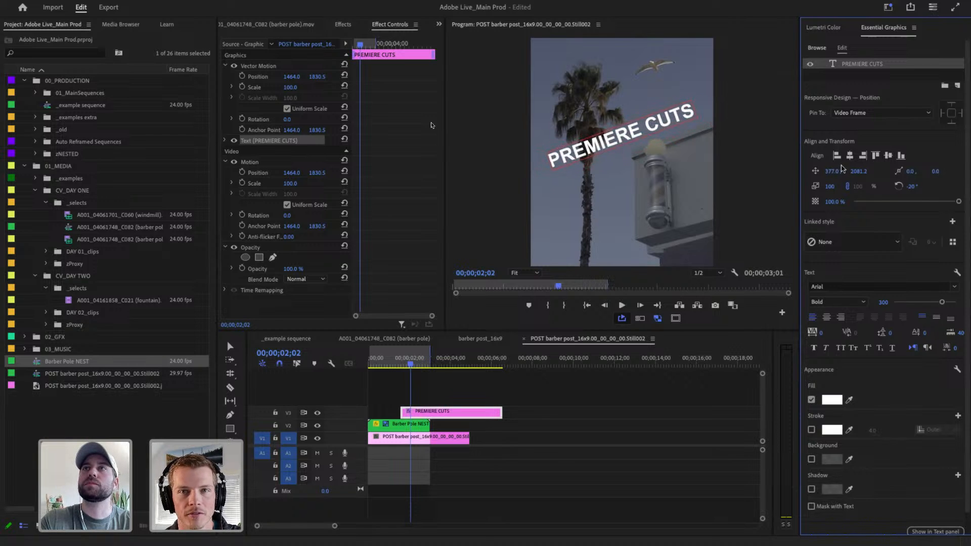
{"action": "left_click_drag", "start_coordinate": [843, 168], "coordinate": [862, 176]}
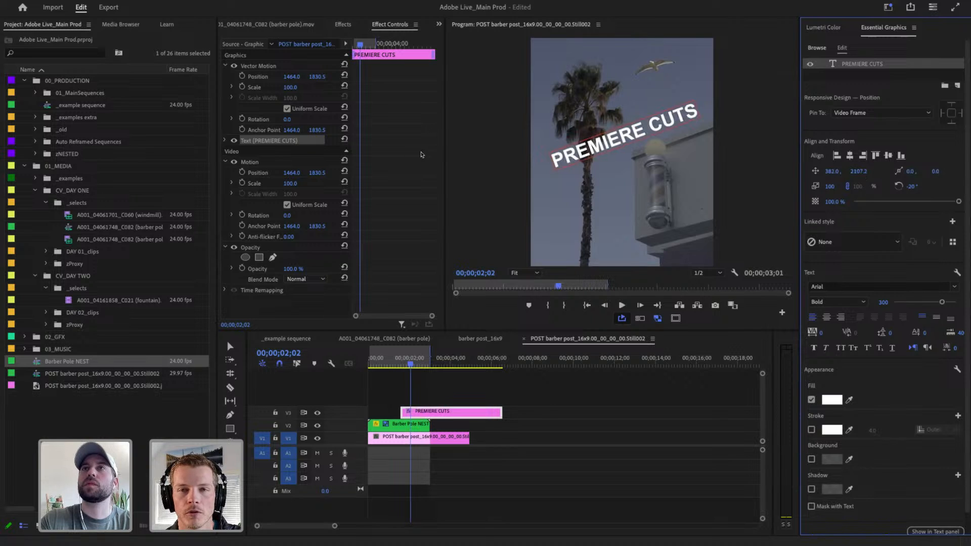
{"action": "left_click_drag", "start_coordinate": [422, 155], "coordinate": [423, 167]}
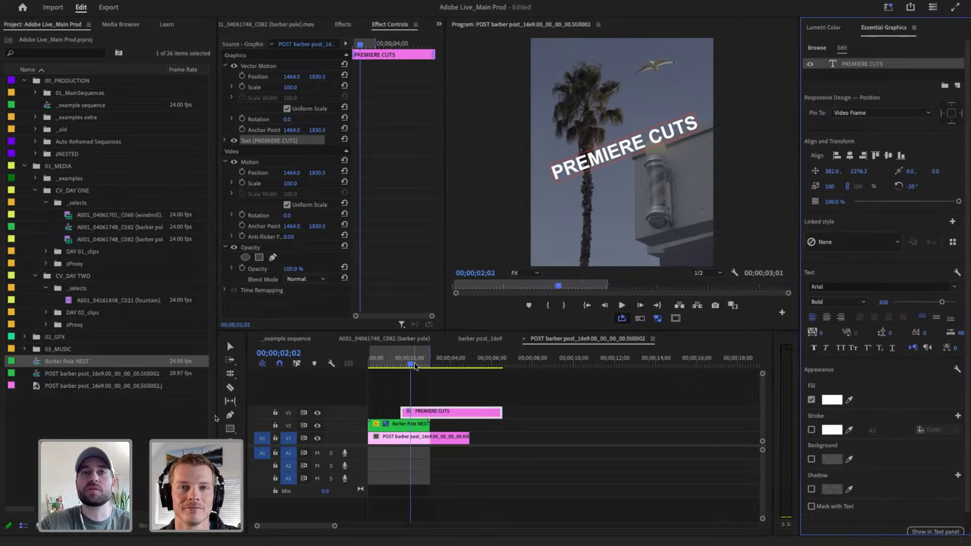
Step: Place the Barber Pole NEST clip above the title, and shift both down one track so they sit on V3 and V2
{"action": "left_click", "coordinate": [411, 363]}
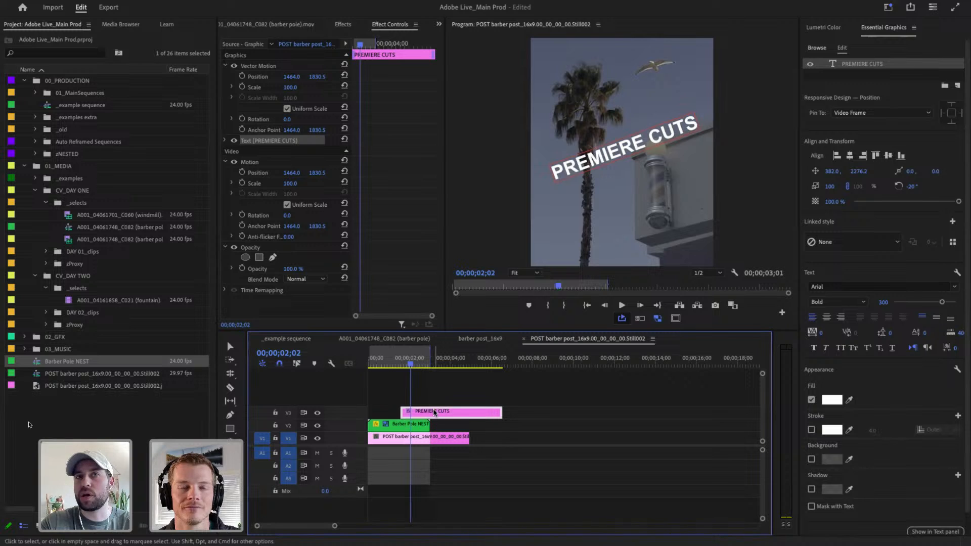
{"action": "left_click", "coordinate": [409, 425]}
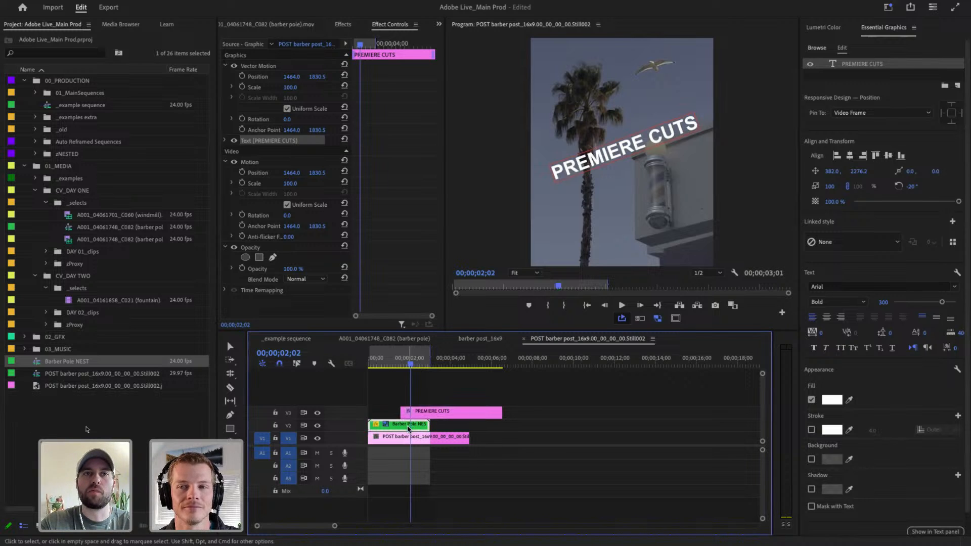
{"action": "left_click_drag", "start_coordinate": [410, 428], "coordinate": [410, 400]}
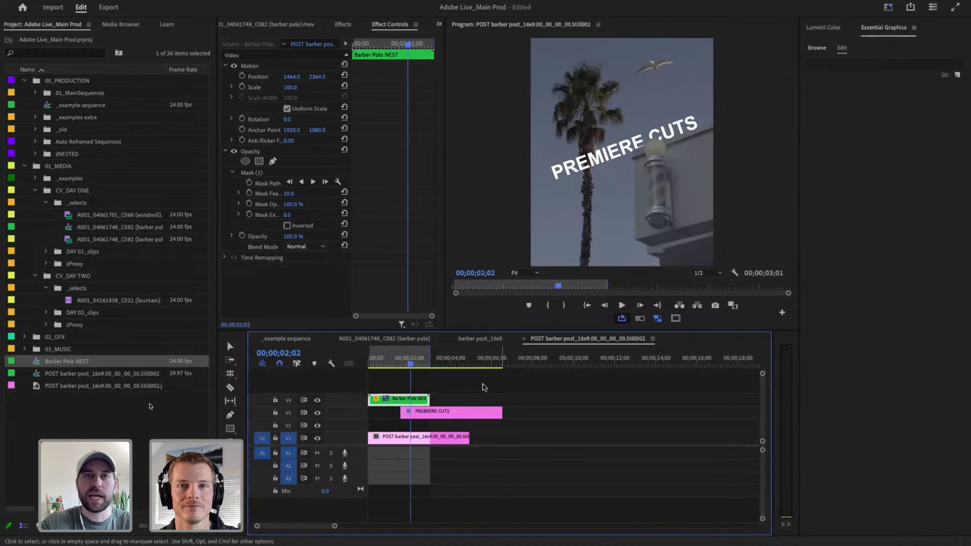
{"action": "left_click_drag", "start_coordinate": [483, 386], "coordinate": [383, 416]}
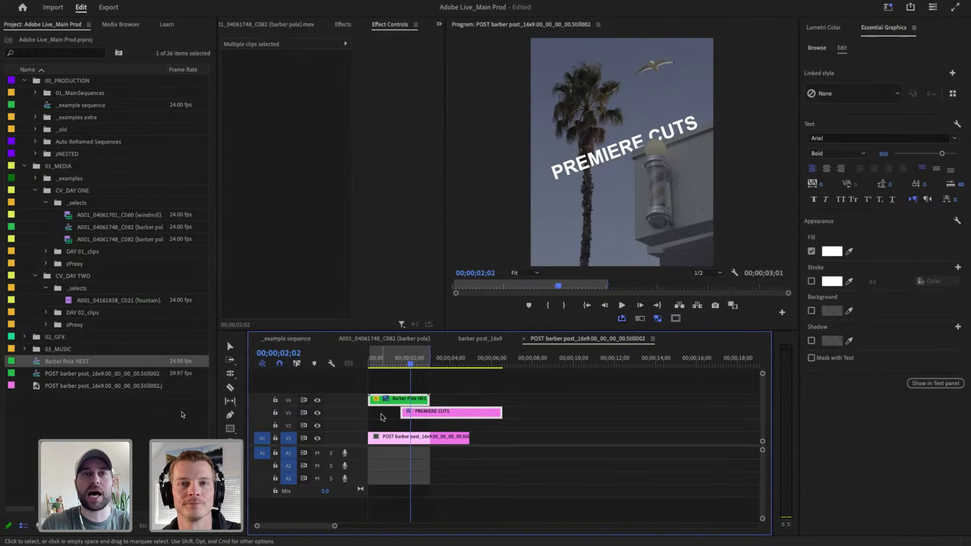
{"action": "key", "text": "alt+Down"}
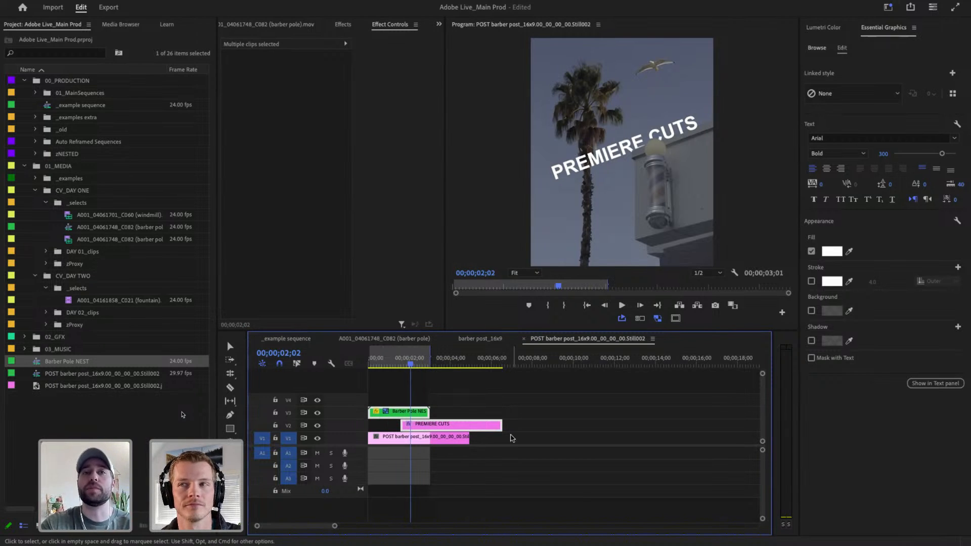
Step: Move the PREMIERE CUTS clip on V2 to the sequence start, aligned with the still, and play the range
{"action": "left_click", "coordinate": [463, 414]}
{"action": "left_click_drag", "start_coordinate": [455, 429], "coordinate": [436, 433]}
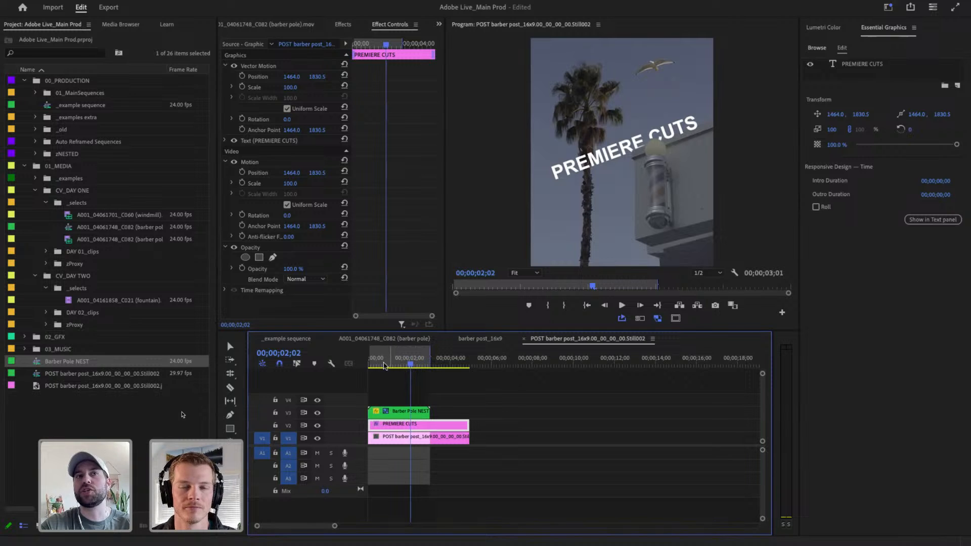
{"action": "left_click_drag", "start_coordinate": [390, 363], "coordinate": [377, 362]}
{"action": "key", "text": "space"}
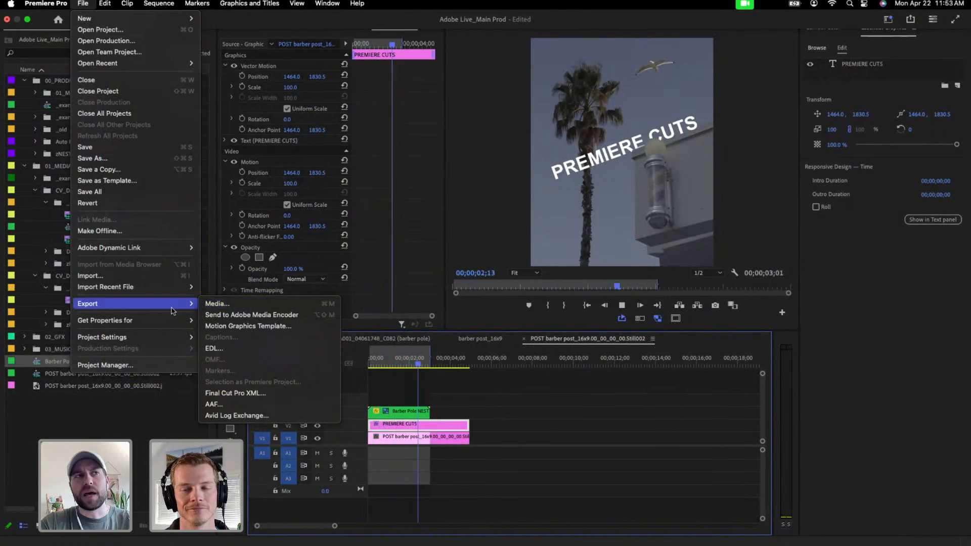
Step: Open the sequence's media export settings and view the available export presets without choosing one
{"action": "left_click", "coordinate": [218, 303]}
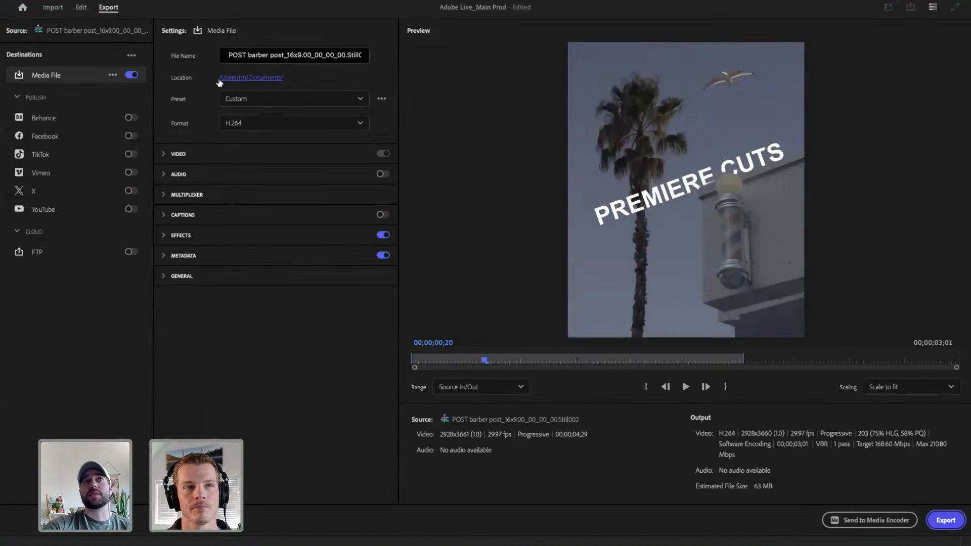
{"action": "left_click", "coordinate": [282, 98]}
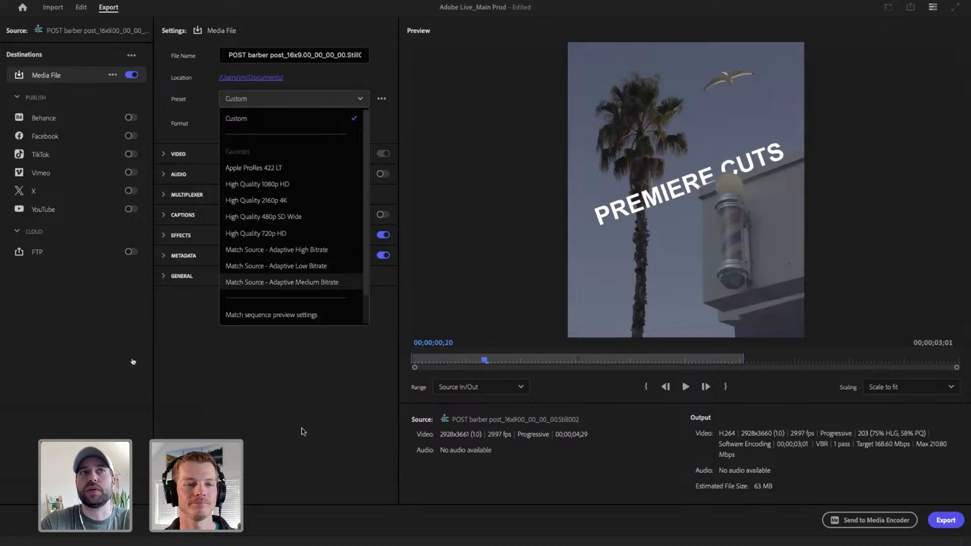
{"action": "left_click", "coordinate": [109, 358]}
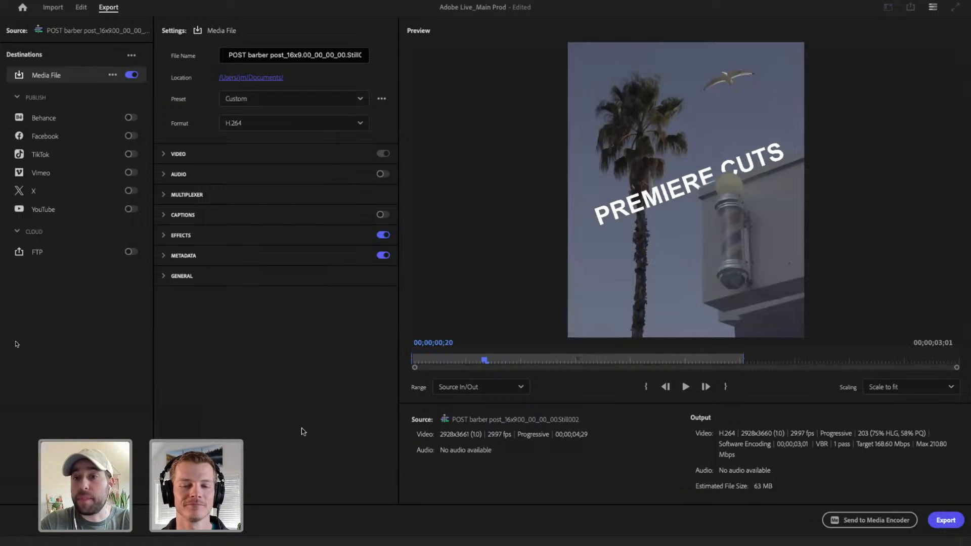